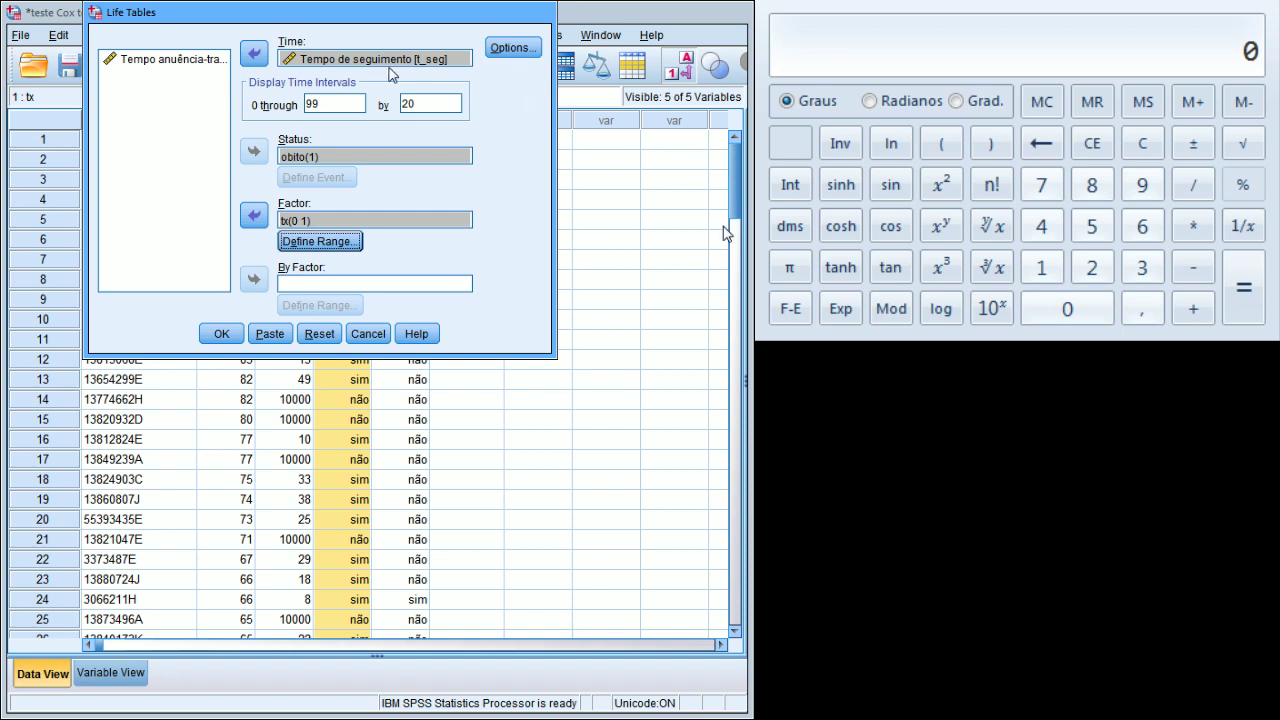
# Add a Survival plot to the life table options and run the Life Tables analysis with intervals of 20.
pyautogui.click(508, 56)
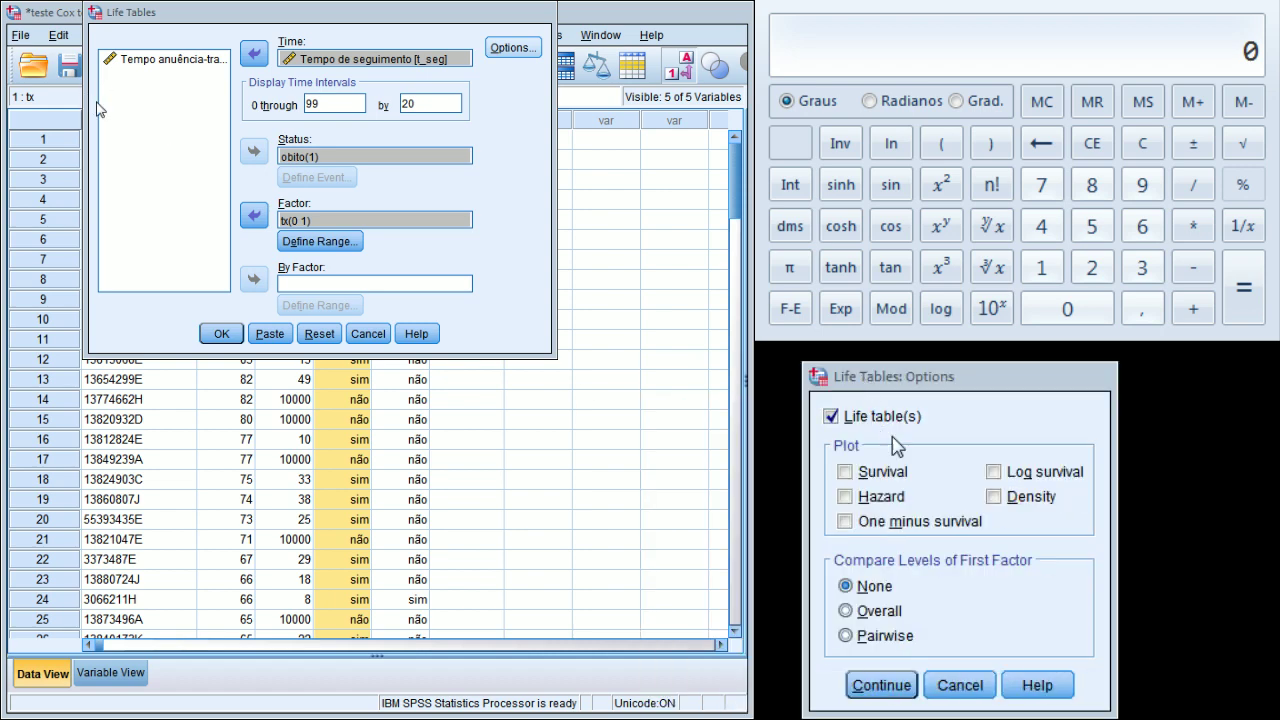
pyautogui.click(846, 476)
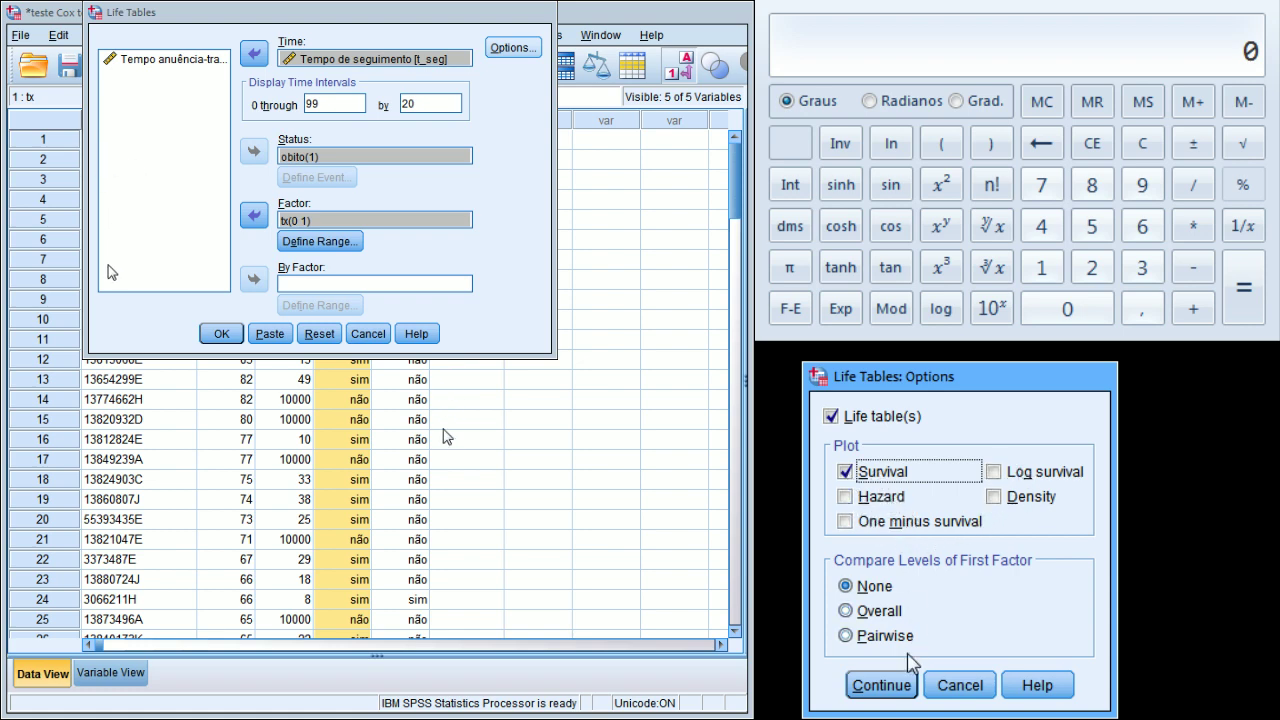
pyautogui.click(888, 686)
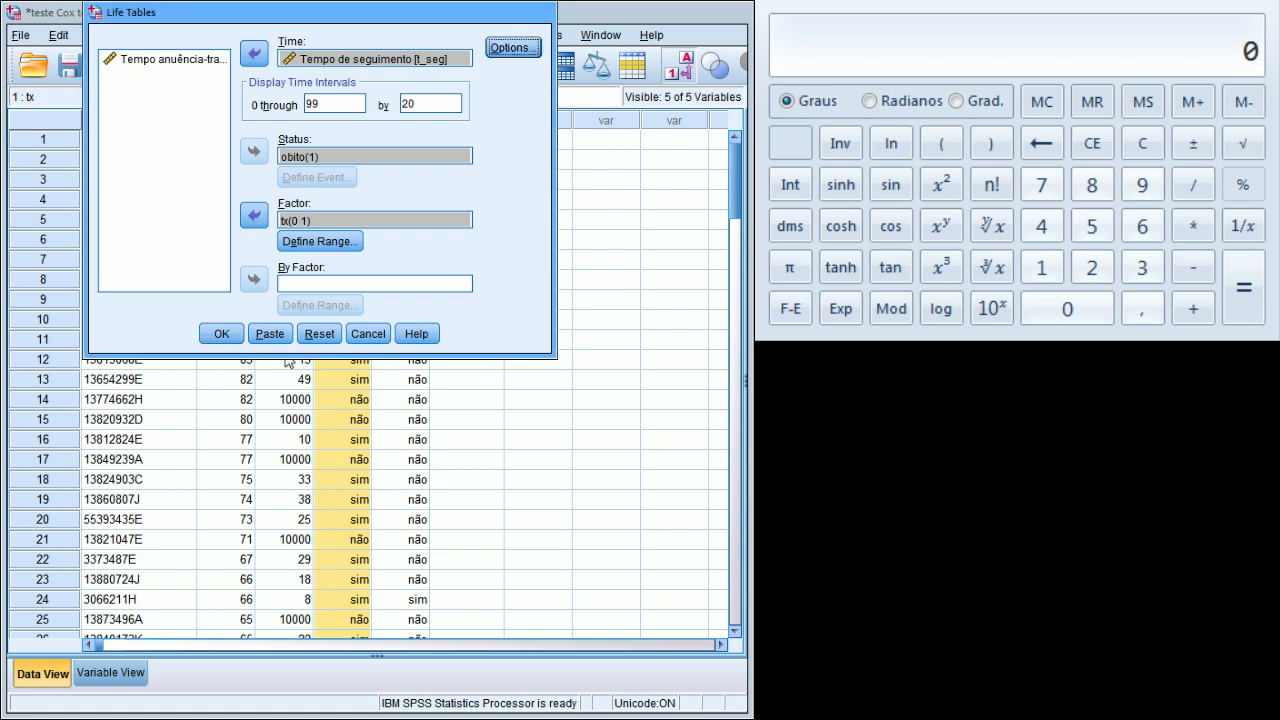
pyautogui.click(218, 333)
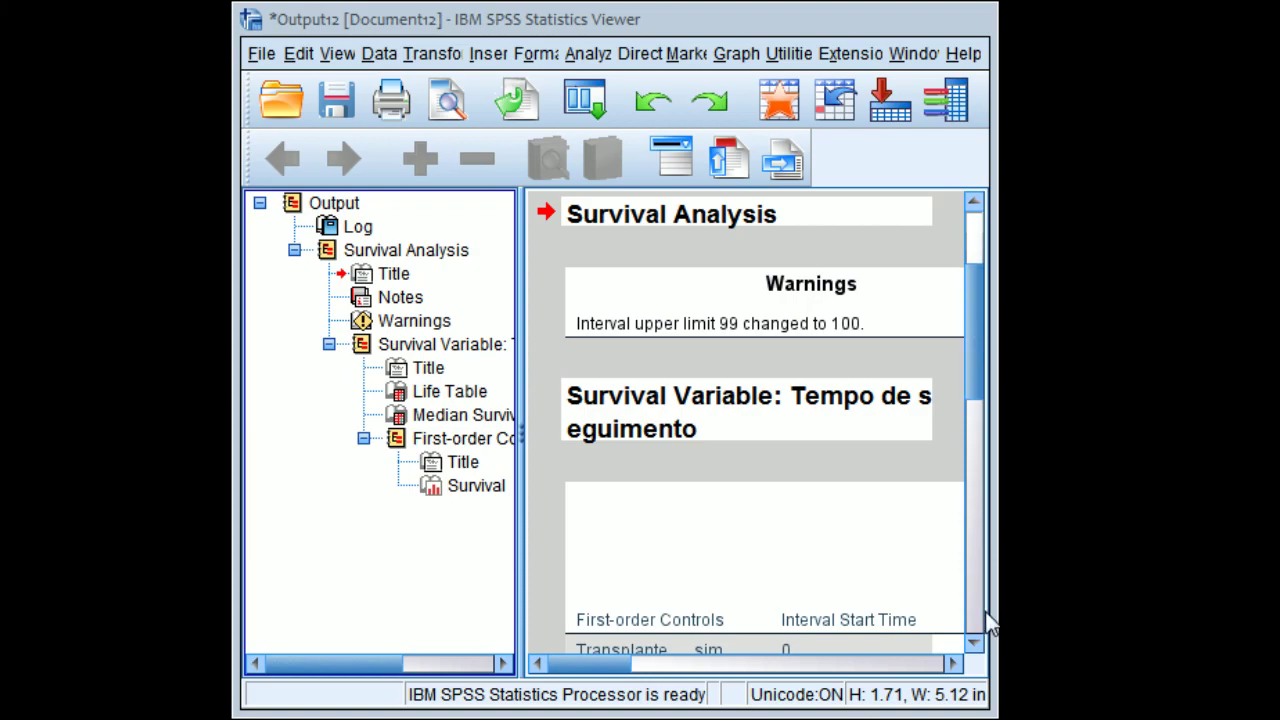
# Enlarge the output view and examine the Life Table columns for both Transplante groups, plus the Median Survival Time table.
pyautogui.moveTo(995, 716); pyautogui.dragTo(1261, 712)
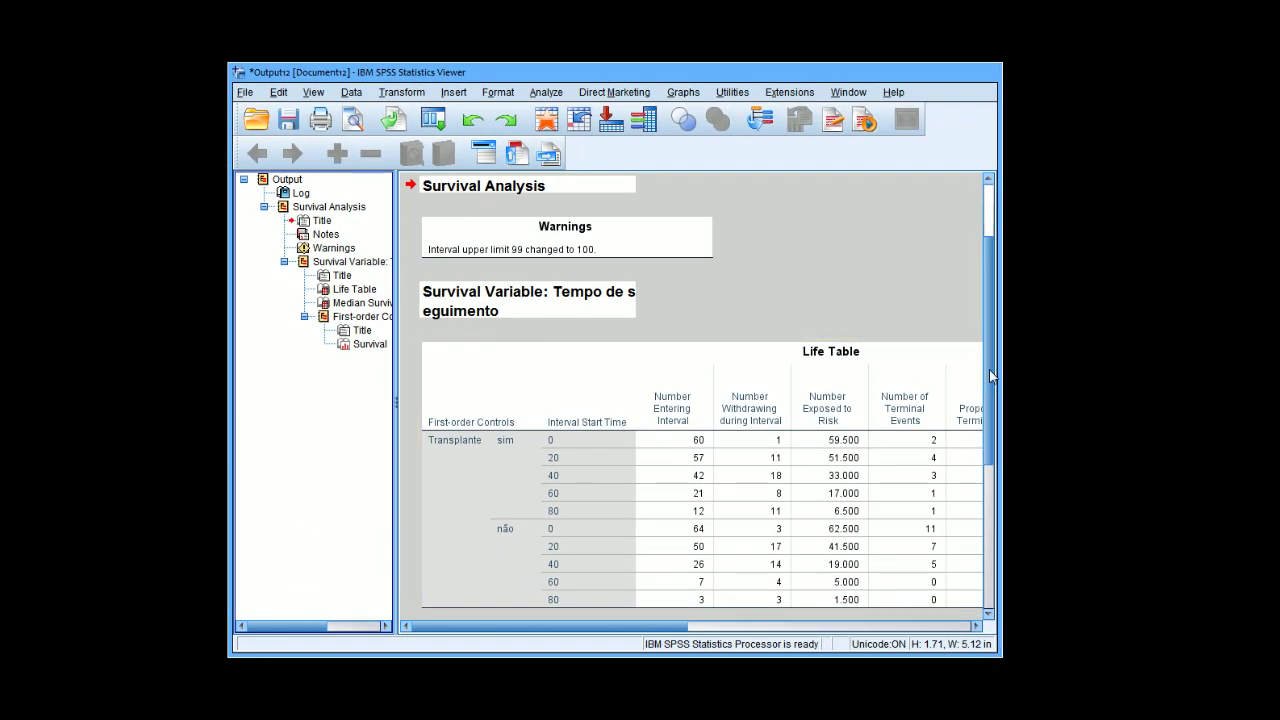
pyautogui.moveTo(989, 375); pyautogui.dragTo(1000, 429)
pyautogui.click(654, 378)
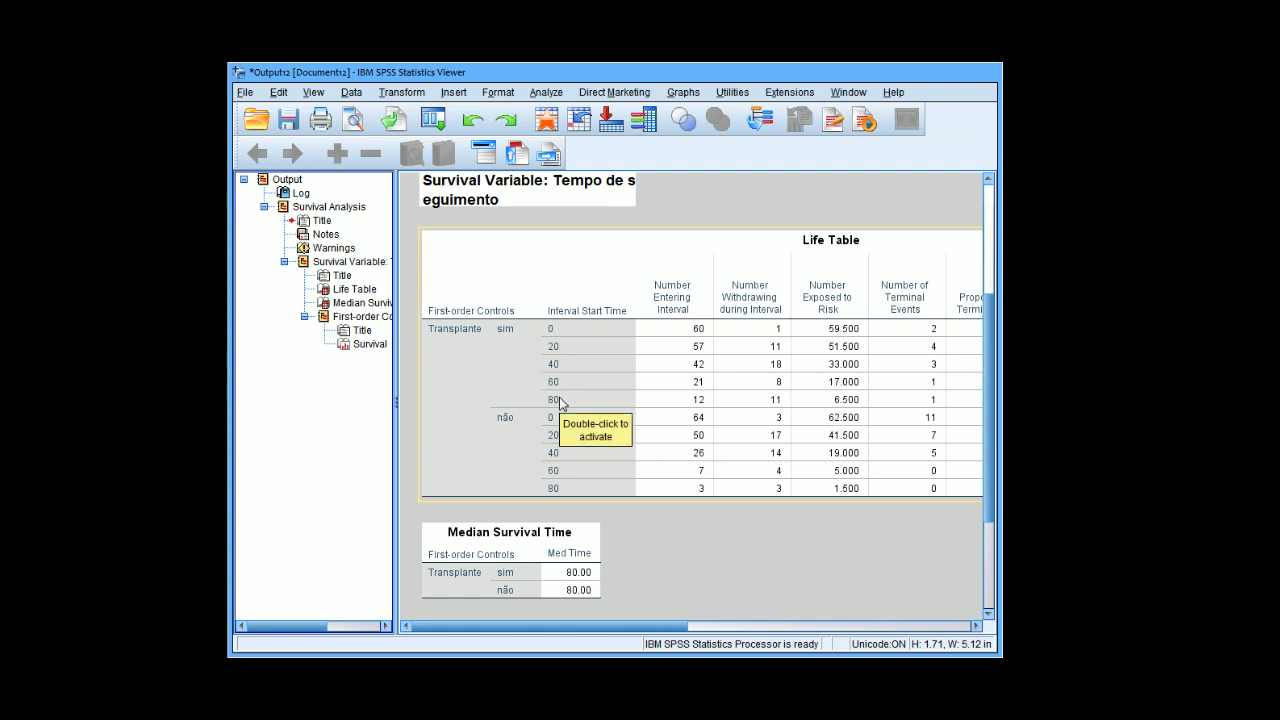
pyautogui.doubleClick(568, 342)
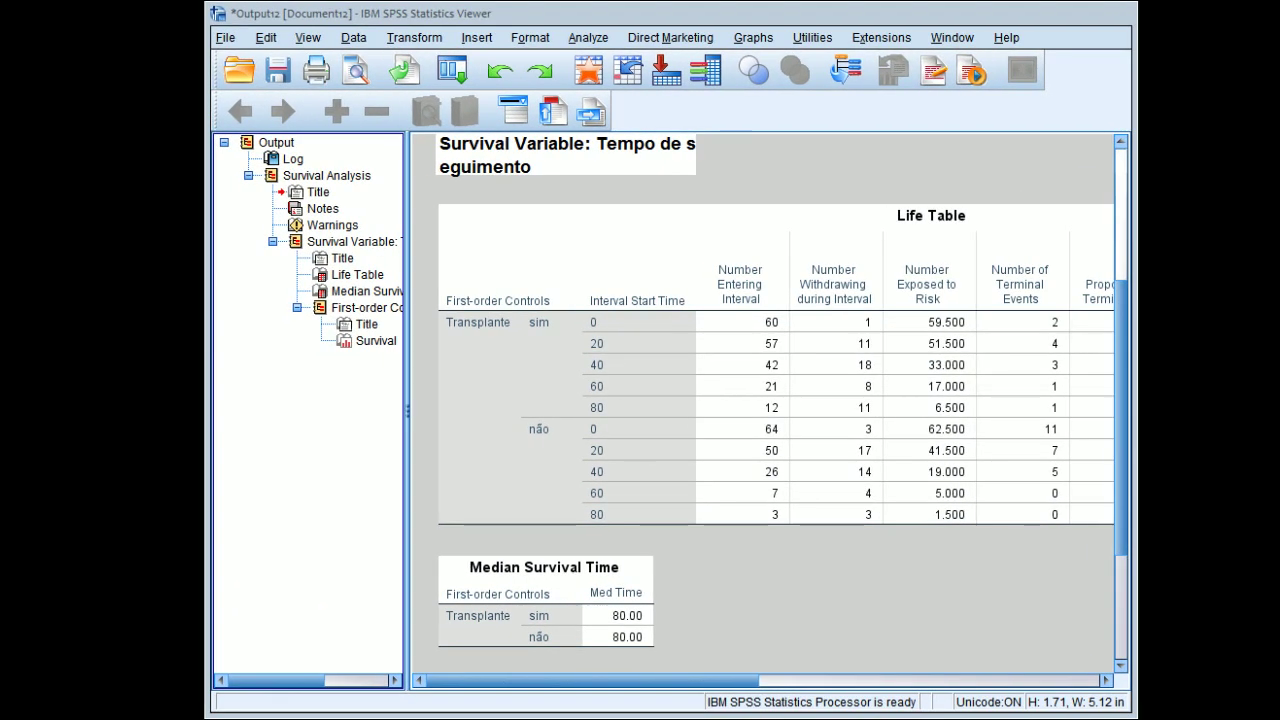
pyautogui.click(973, 325)
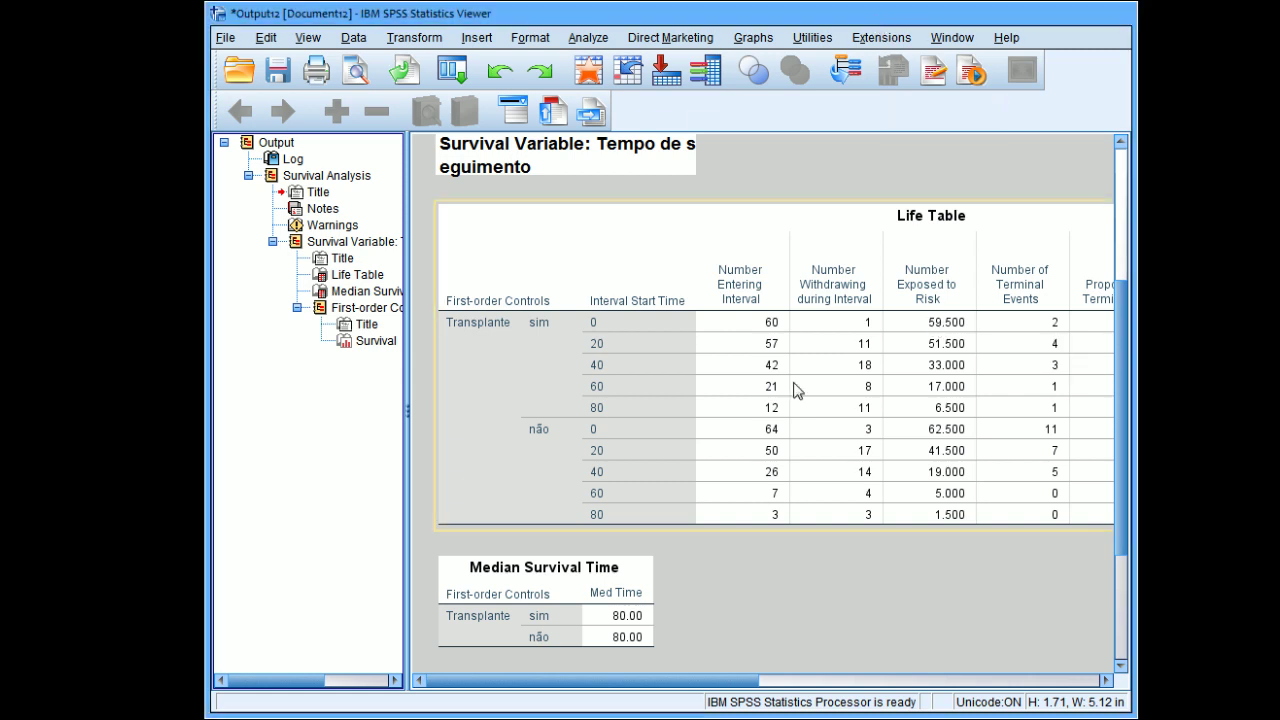
pyautogui.moveTo(693, 682); pyautogui.dragTo(876, 684)
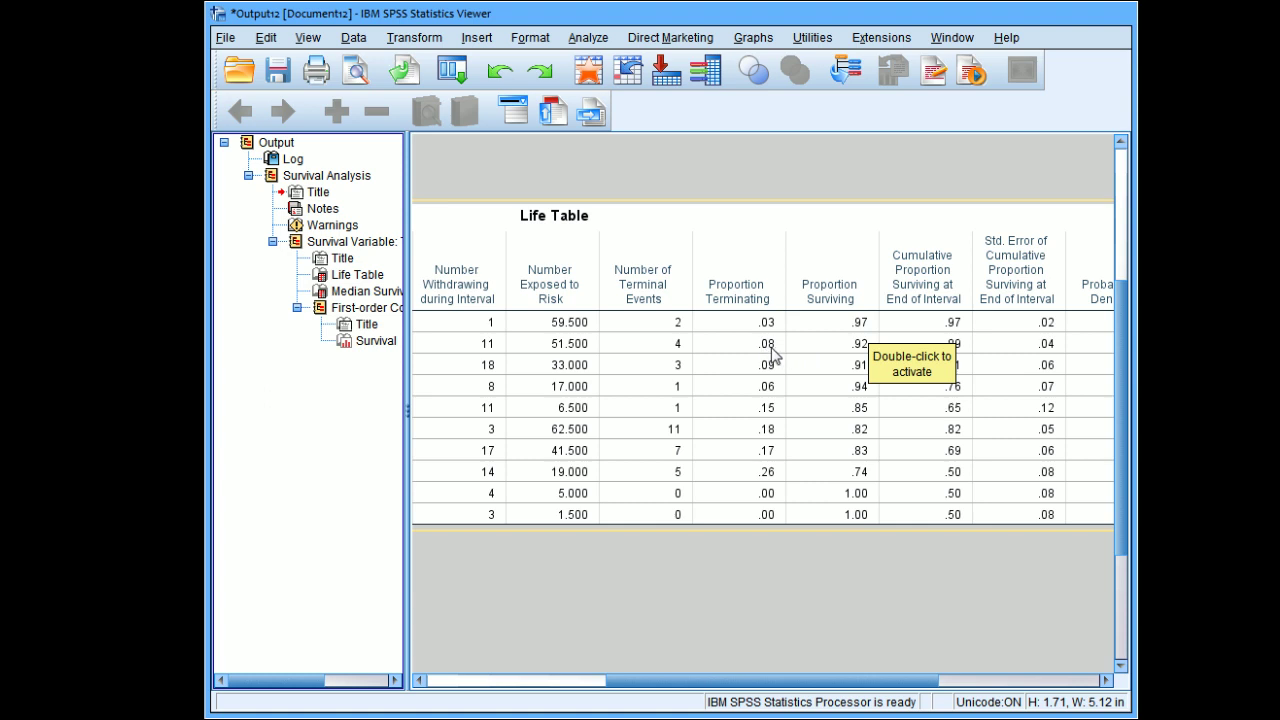
pyautogui.doubleClick(862, 328)
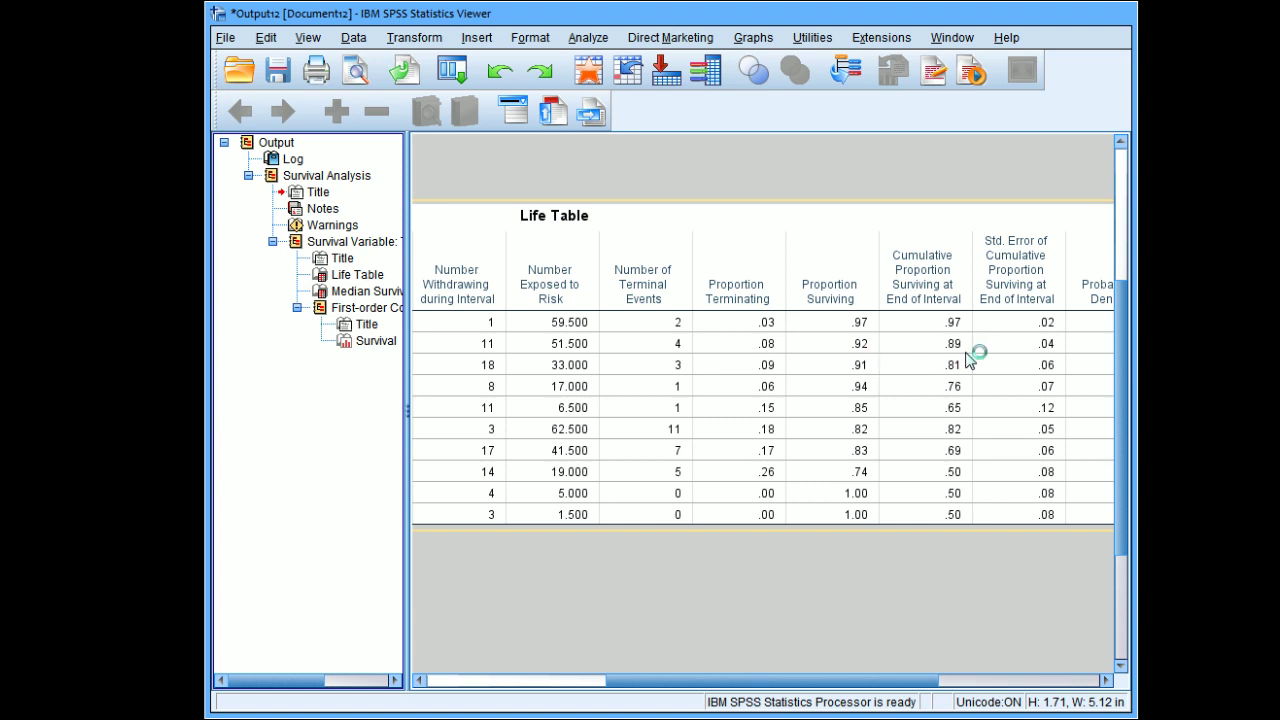
pyautogui.click(863, 660)
pyautogui.moveTo(810, 680); pyautogui.dragTo(630, 680)
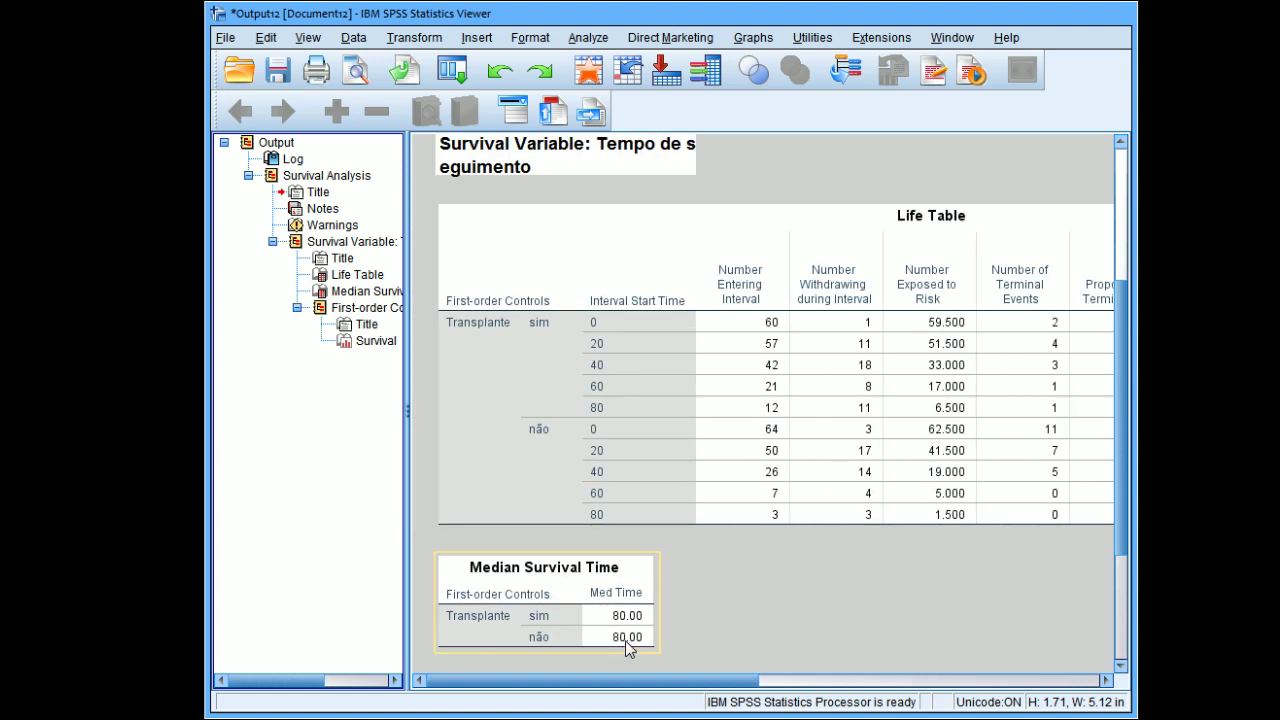
# Examine the Survival Function plot comparing the two Transplante groups over Tempo de seguimento.
pyautogui.moveTo(1119, 416); pyautogui.dragTo(1134, 563)
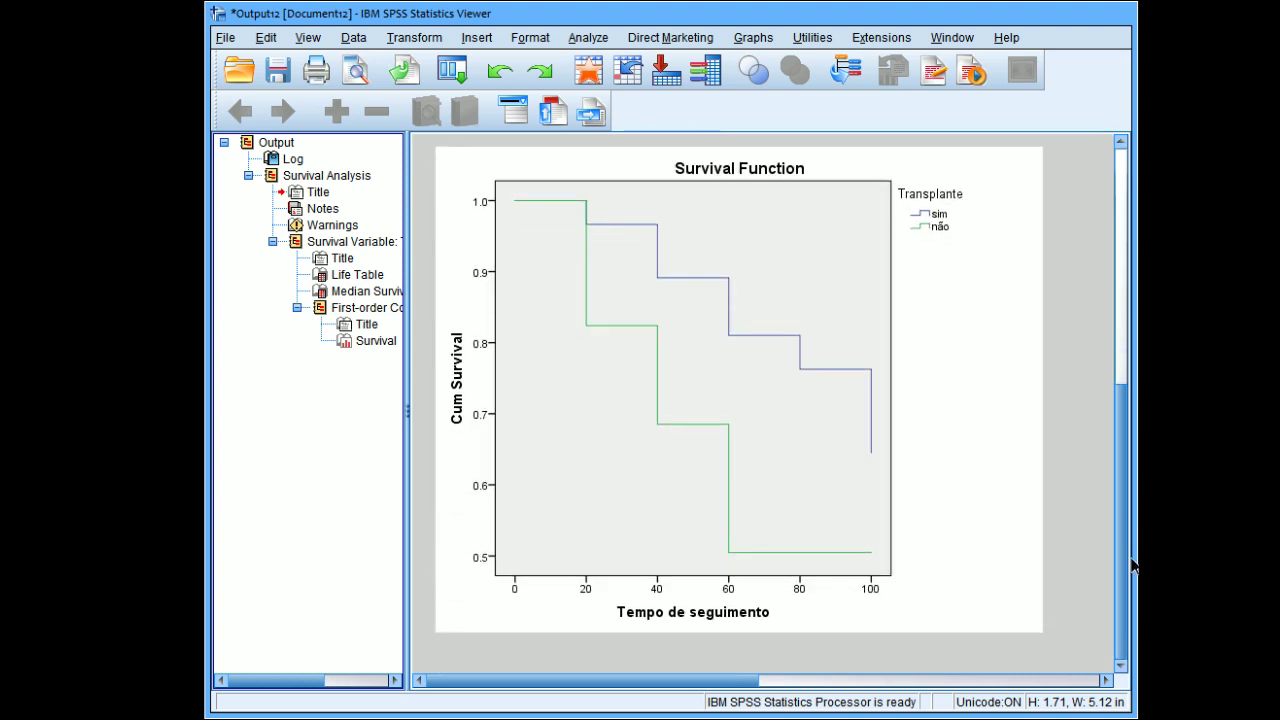
pyautogui.click(997, 557)
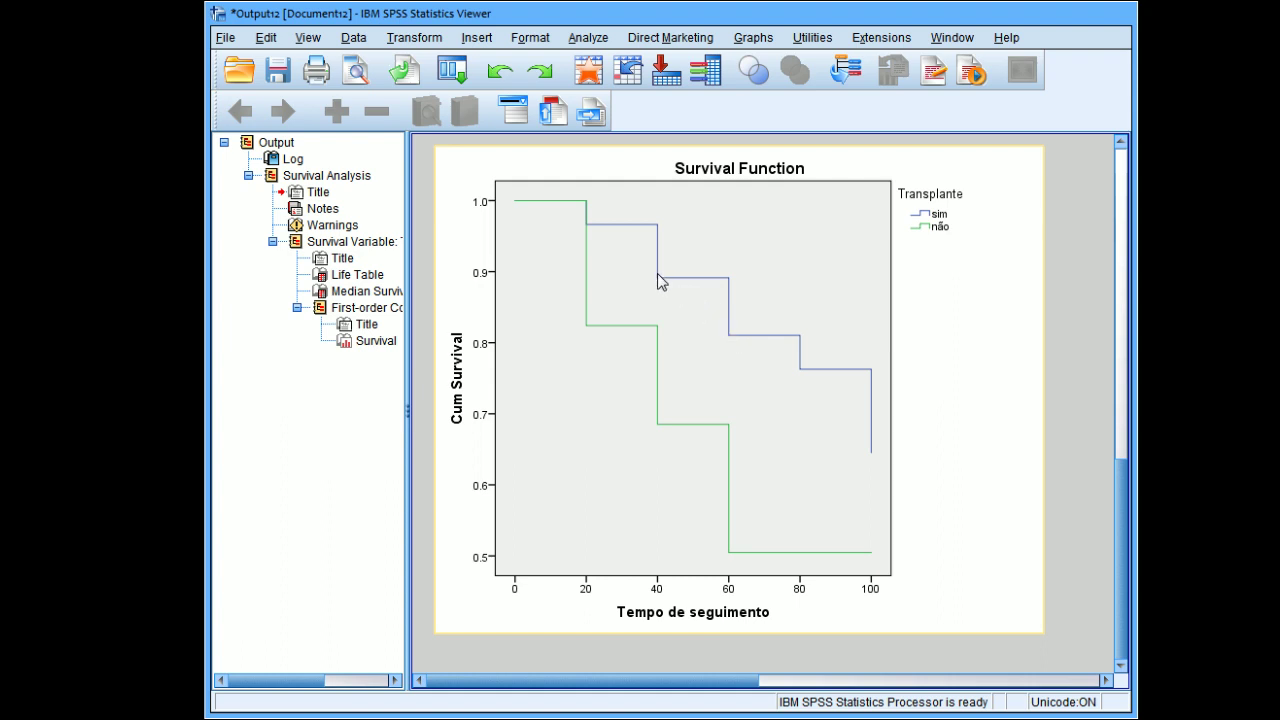
pyautogui.doubleClick(690, 295)
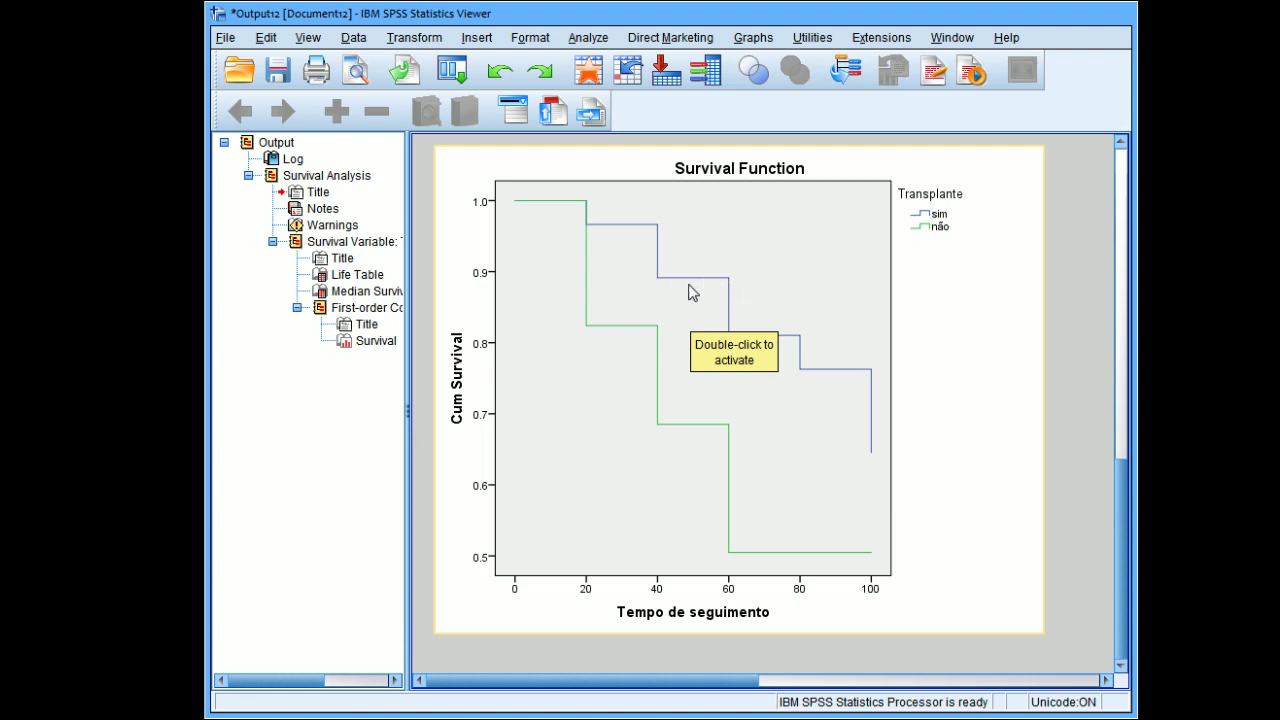
pyautogui.doubleClick(729, 287)
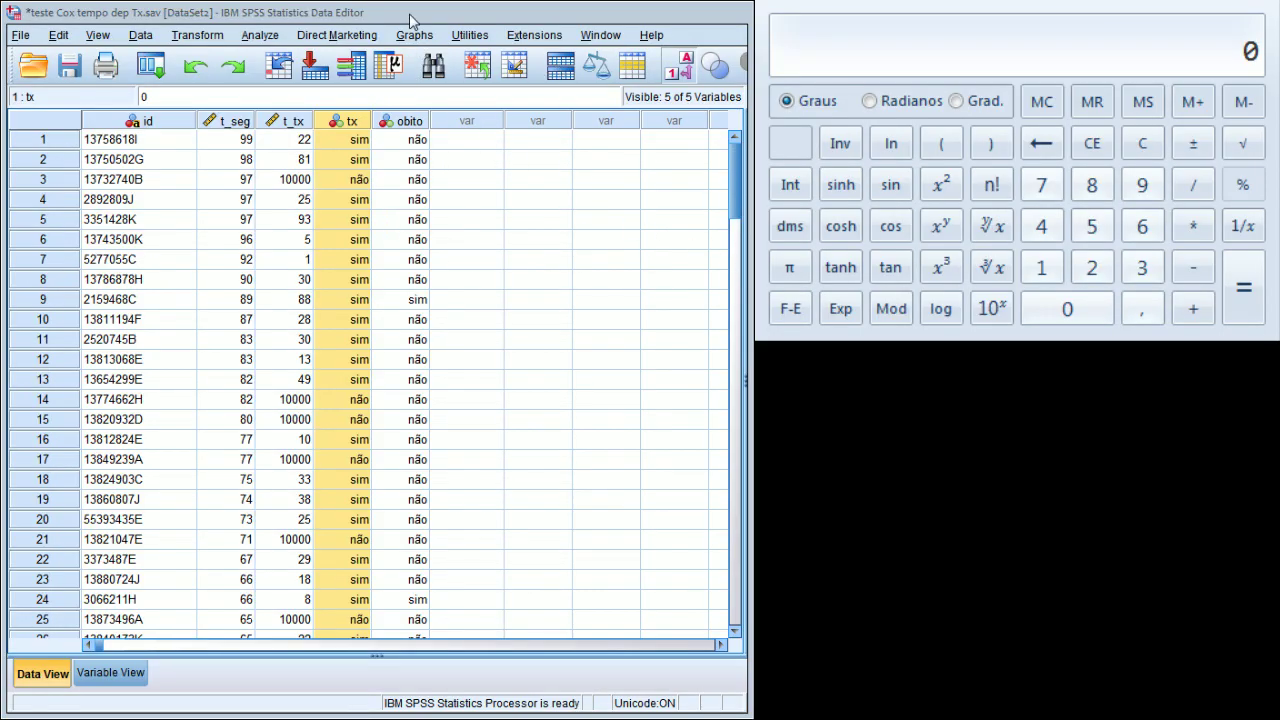
# Rerun the Life Tables analysis with the display time interval set to 1 and look through the new output.
pyautogui.click(262, 35)
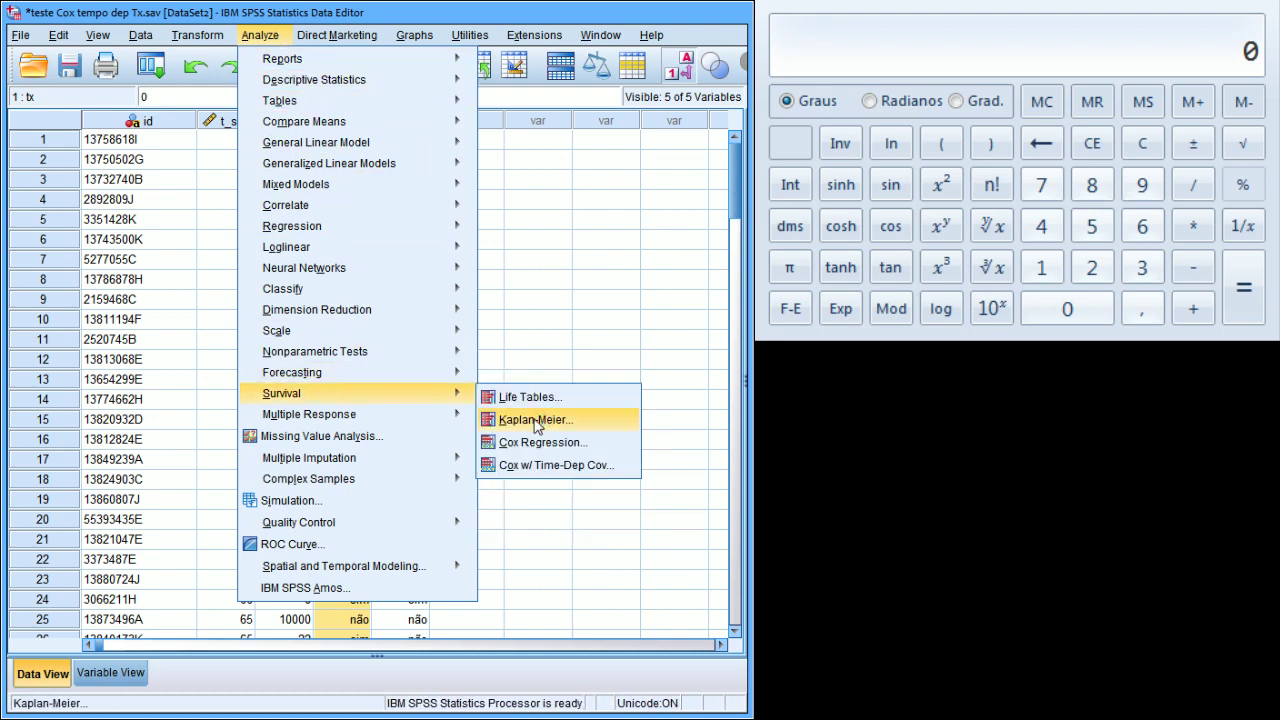
pyautogui.click(538, 408)
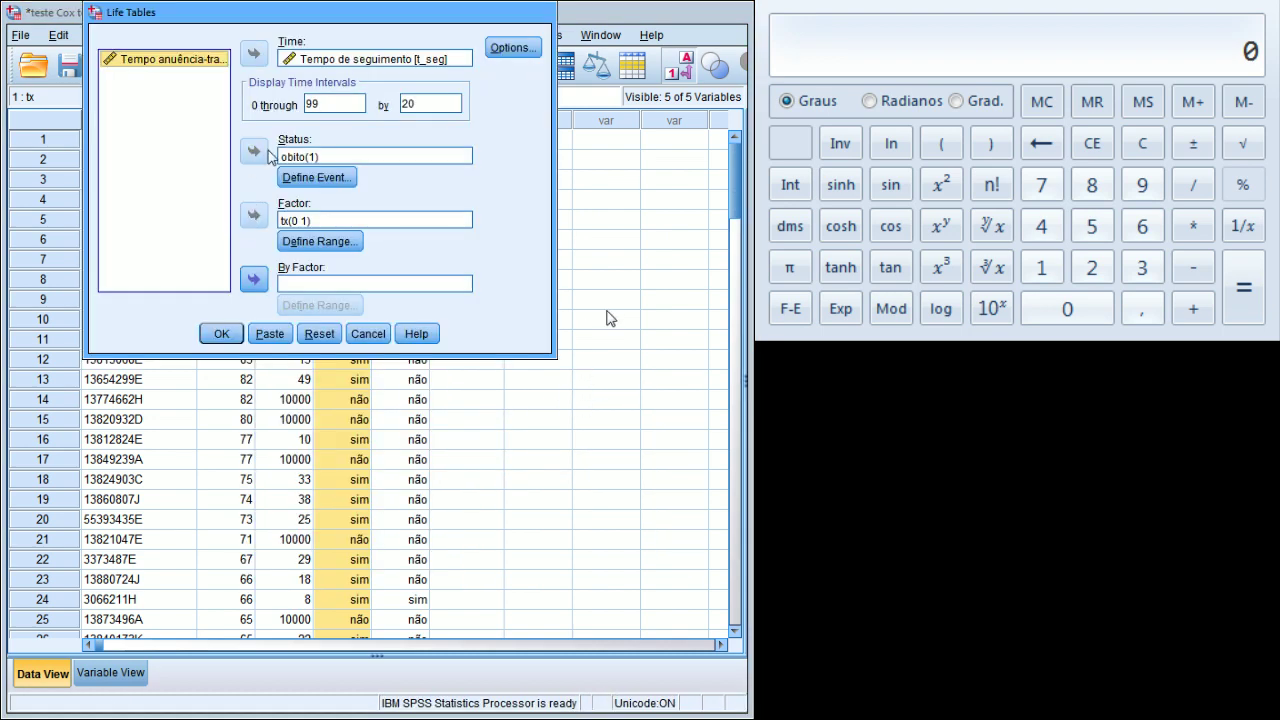
pyautogui.doubleClick(417, 103)
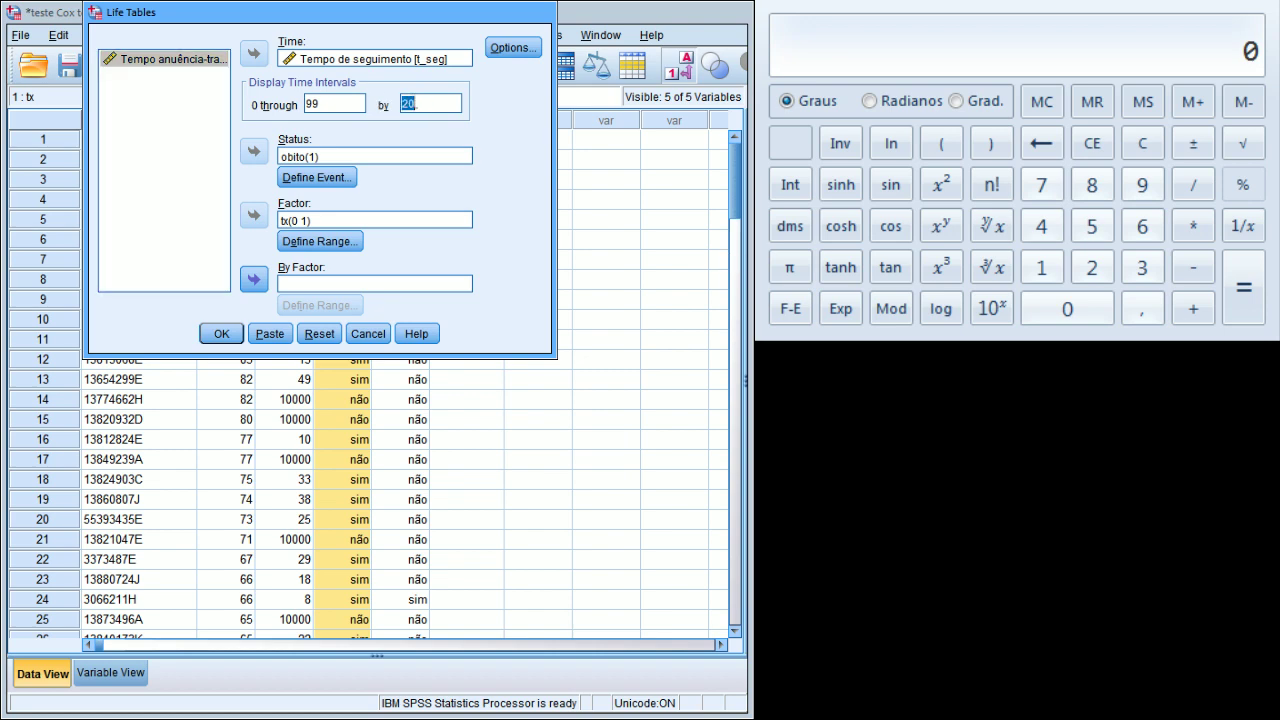
pyautogui.write('1')
pyautogui.click(234, 334)
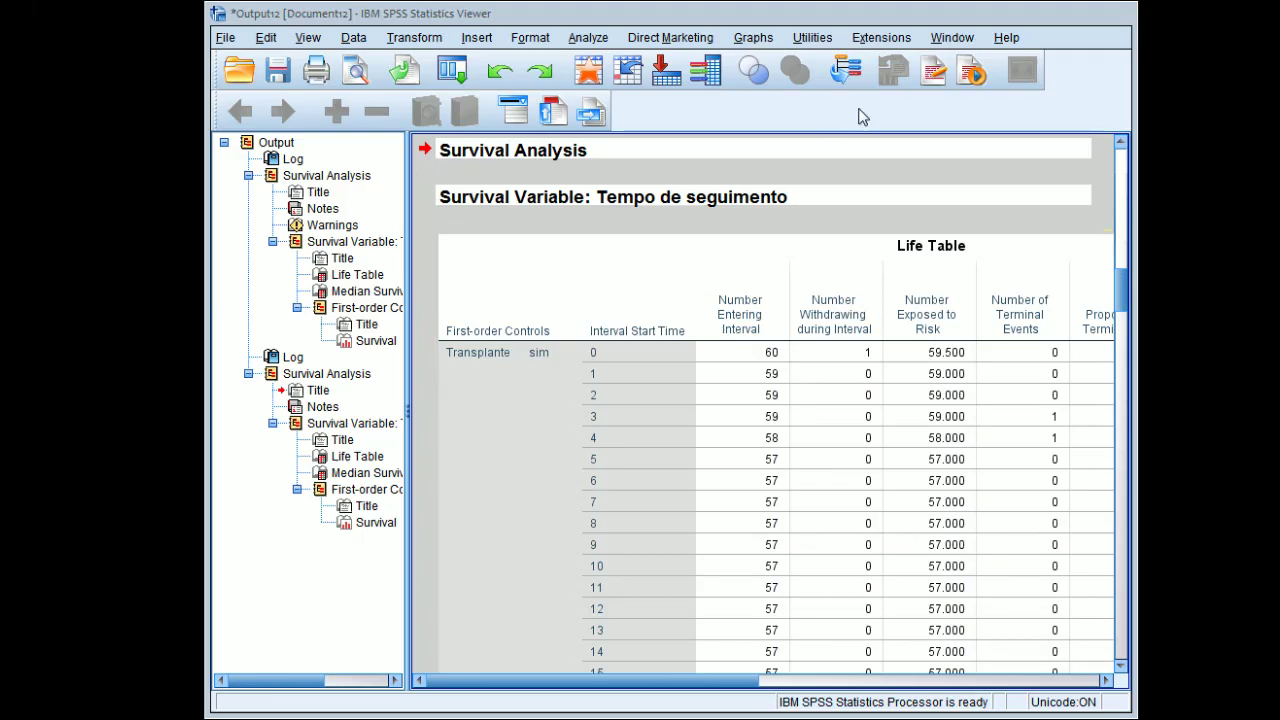
pyautogui.moveTo(1122, 290); pyautogui.dragTo(1118, 642)
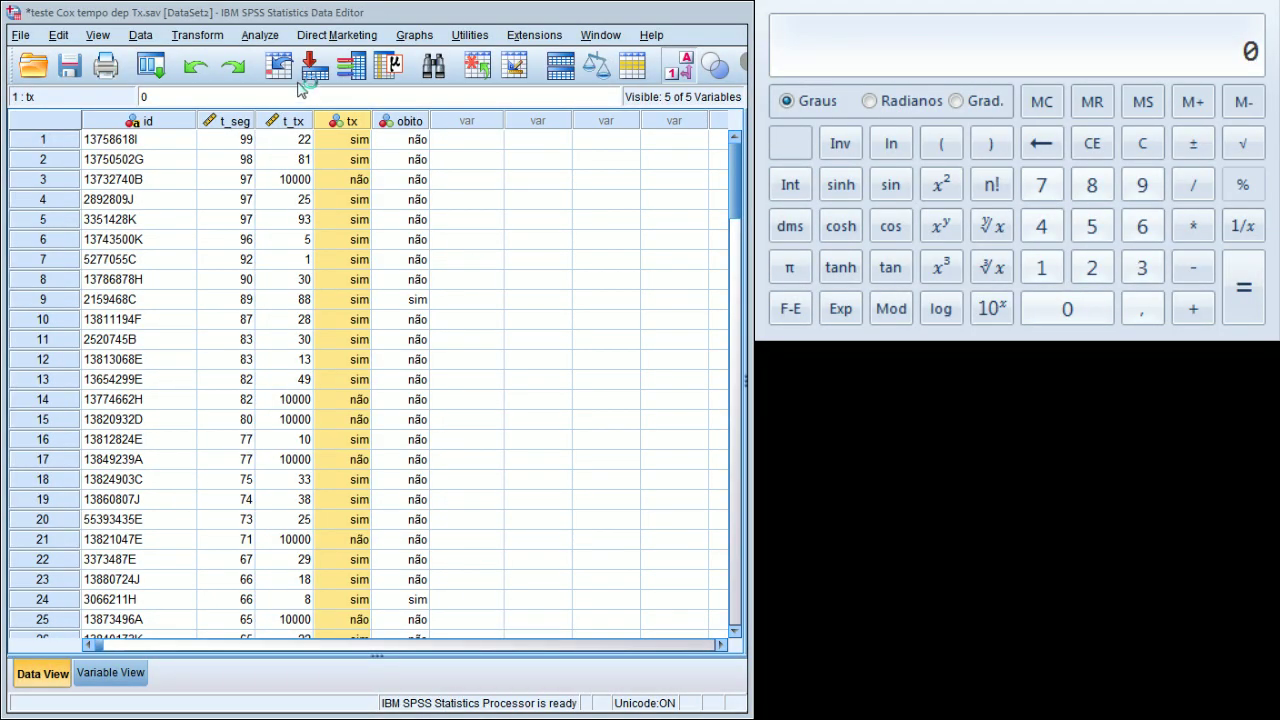
# Start a Kaplan-Meier analysis from the data set and assign Tempo de seguimento as the time variable.
pyautogui.click(333, 14)
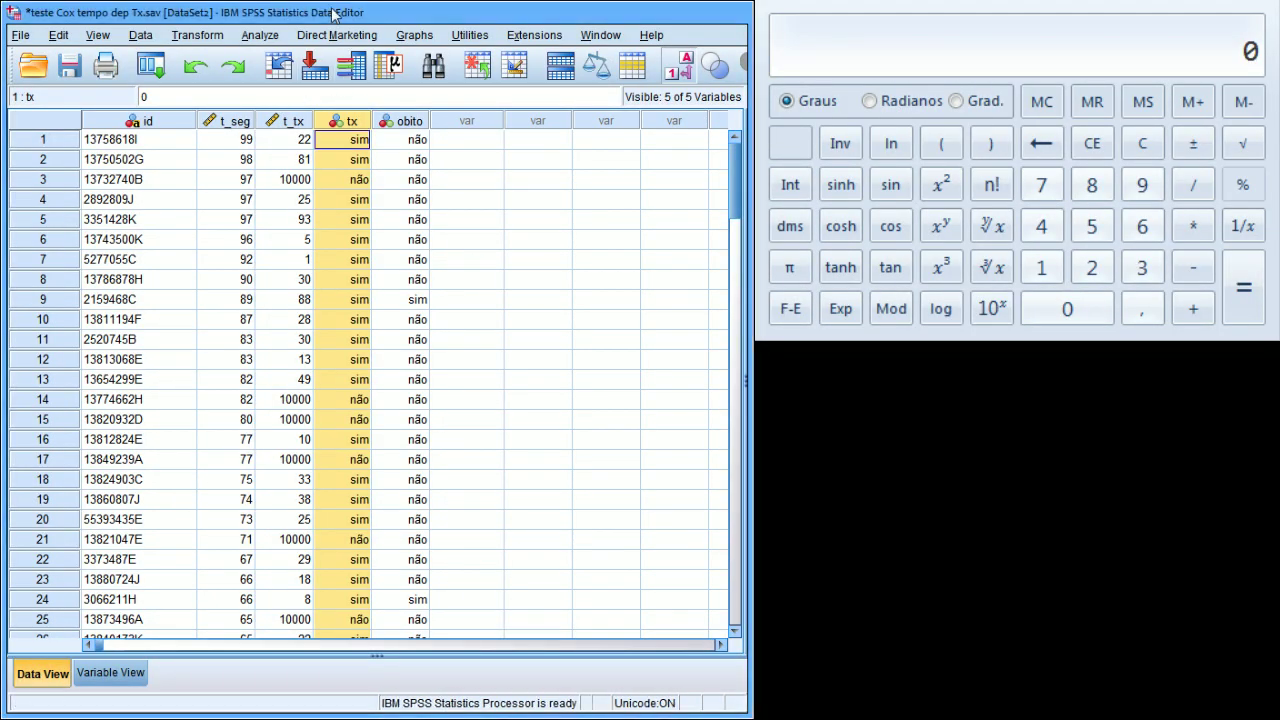
pyautogui.click(260, 35)
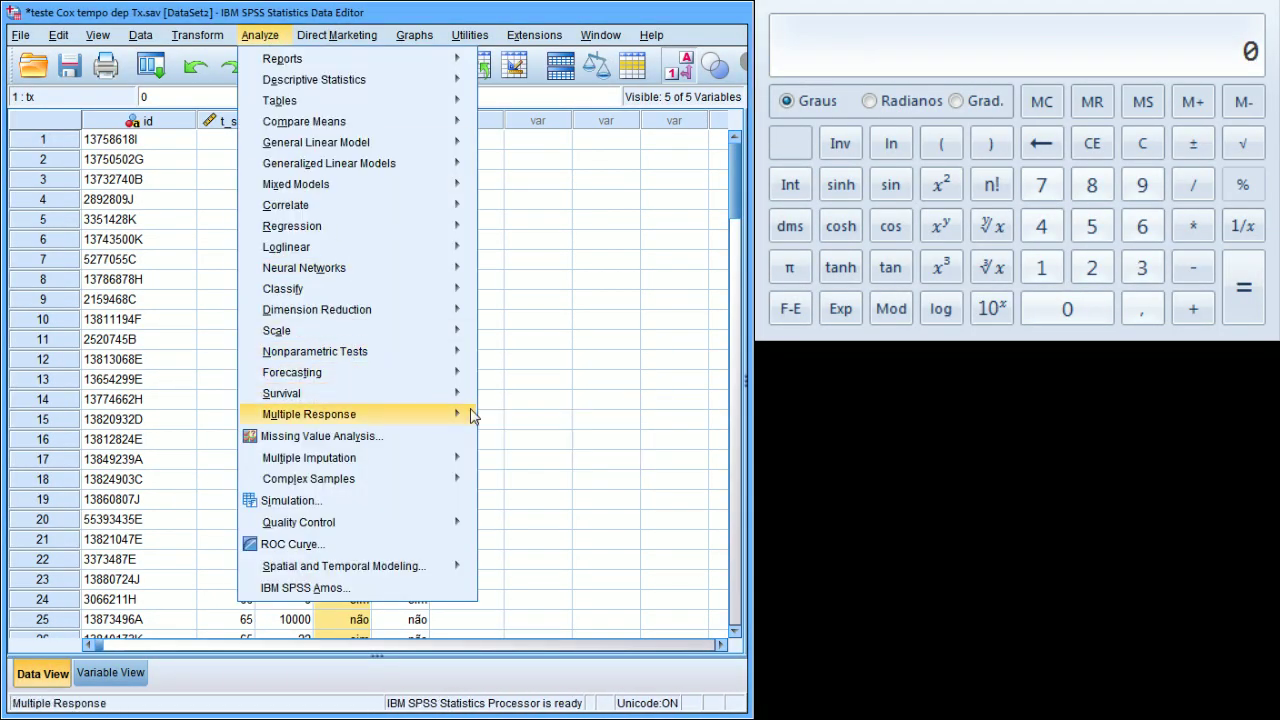
pyautogui.moveTo(450, 395)
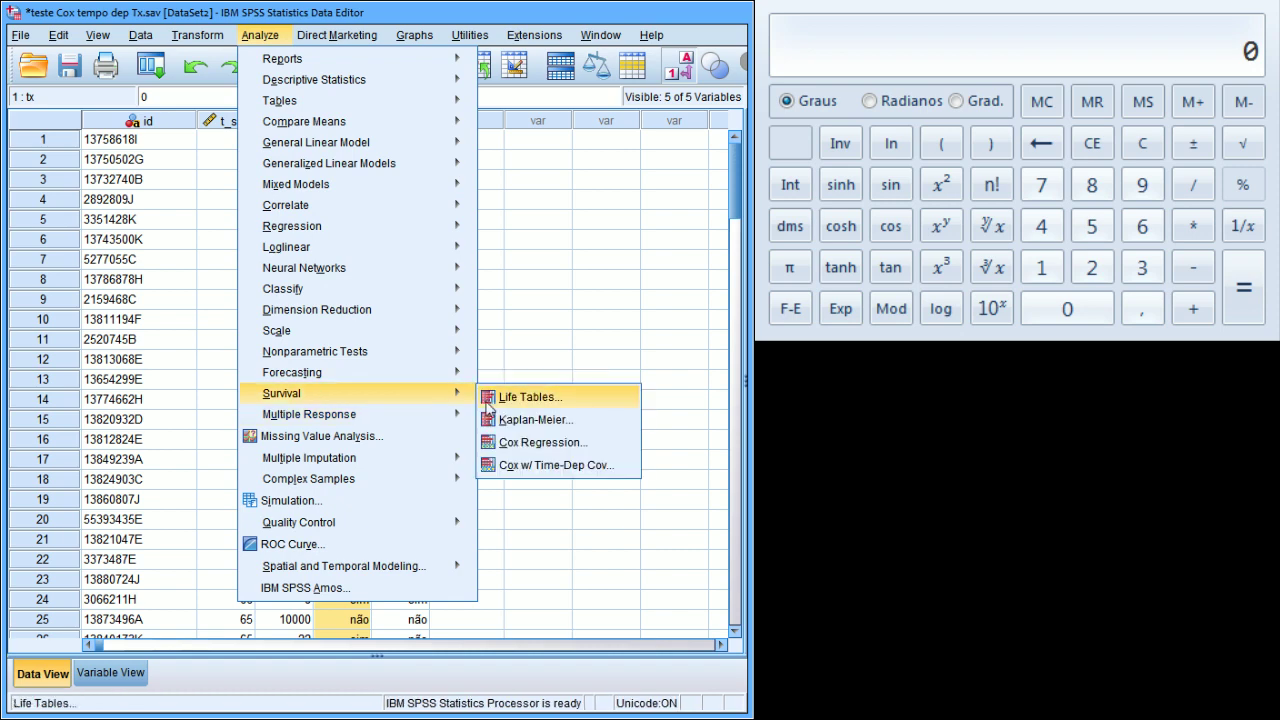
pyautogui.click(530, 424)
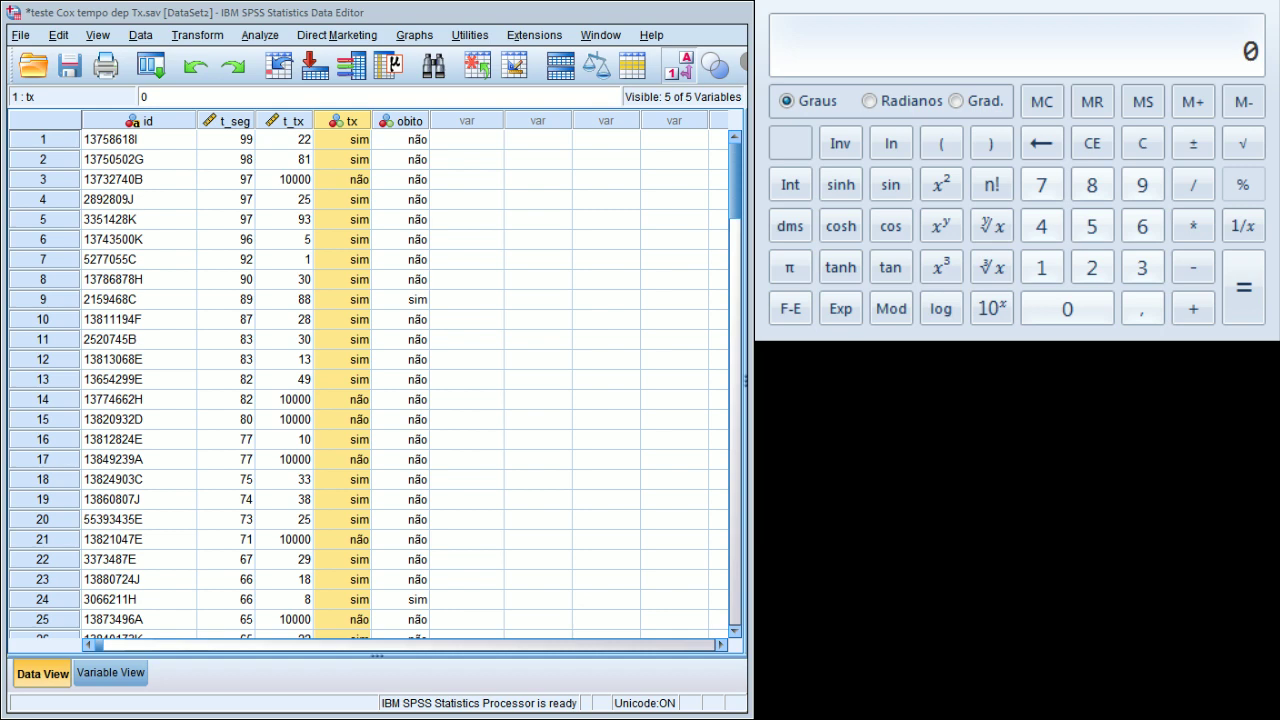
pyautogui.click(155, 75)
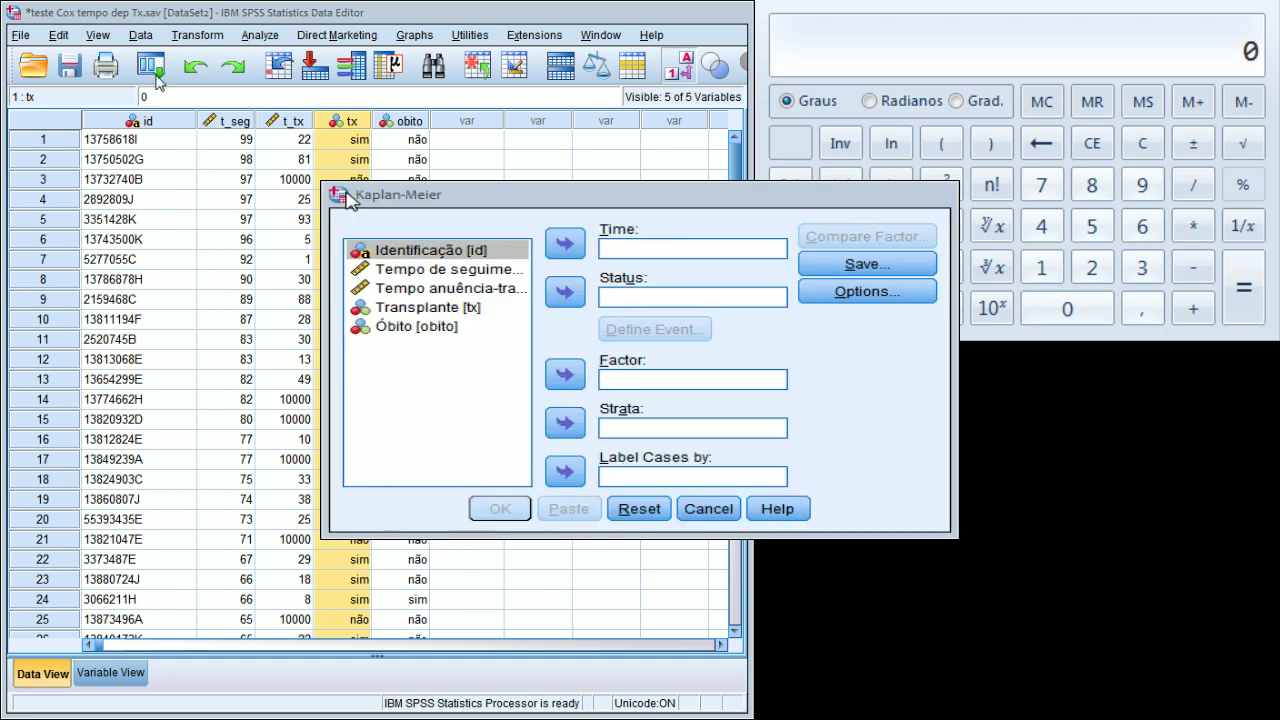
pyautogui.click(515, 270)
pyautogui.click(577, 244)
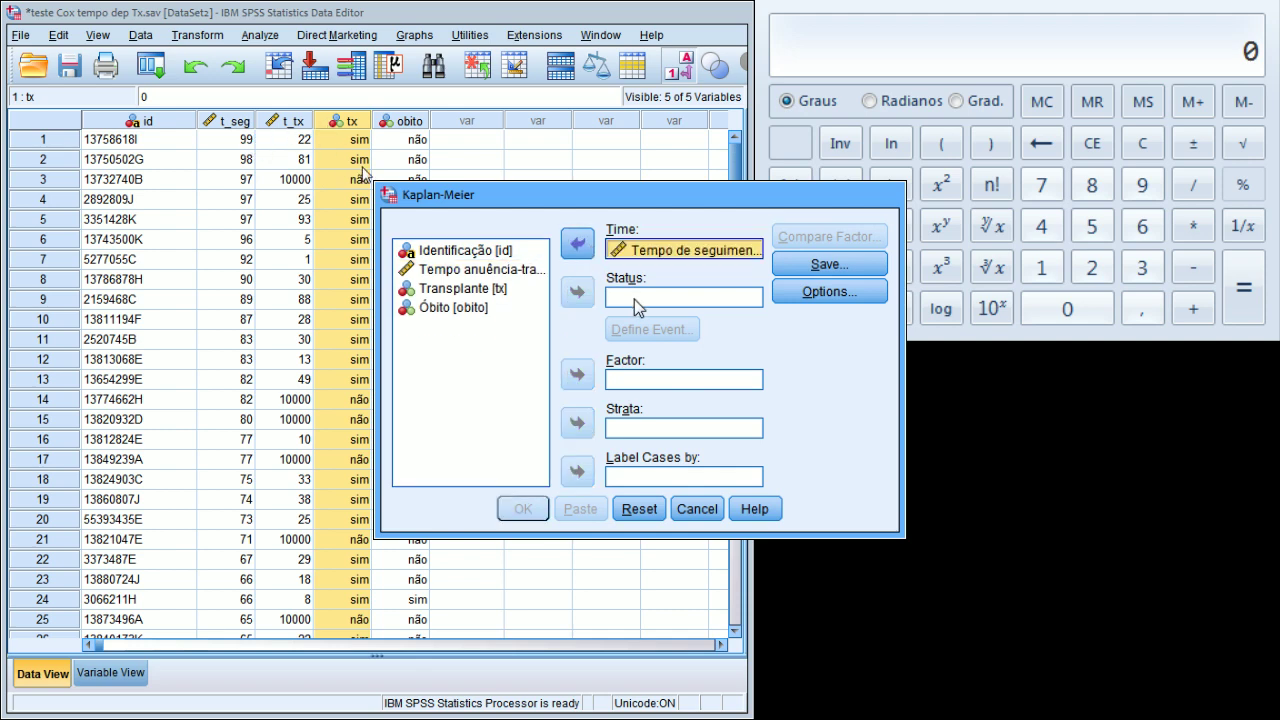
# Assign Óbito [obito] as the status variable and define its event as the single value 1.
pyautogui.click(455, 308)
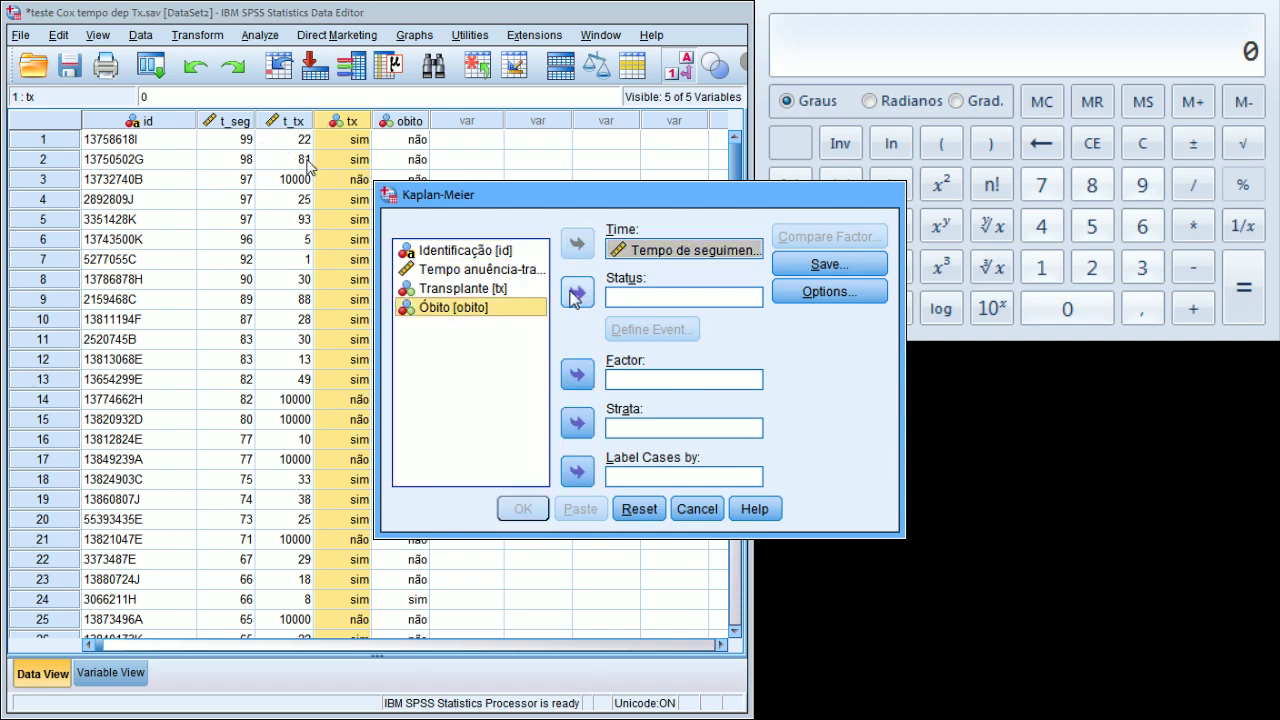
pyautogui.click(577, 292)
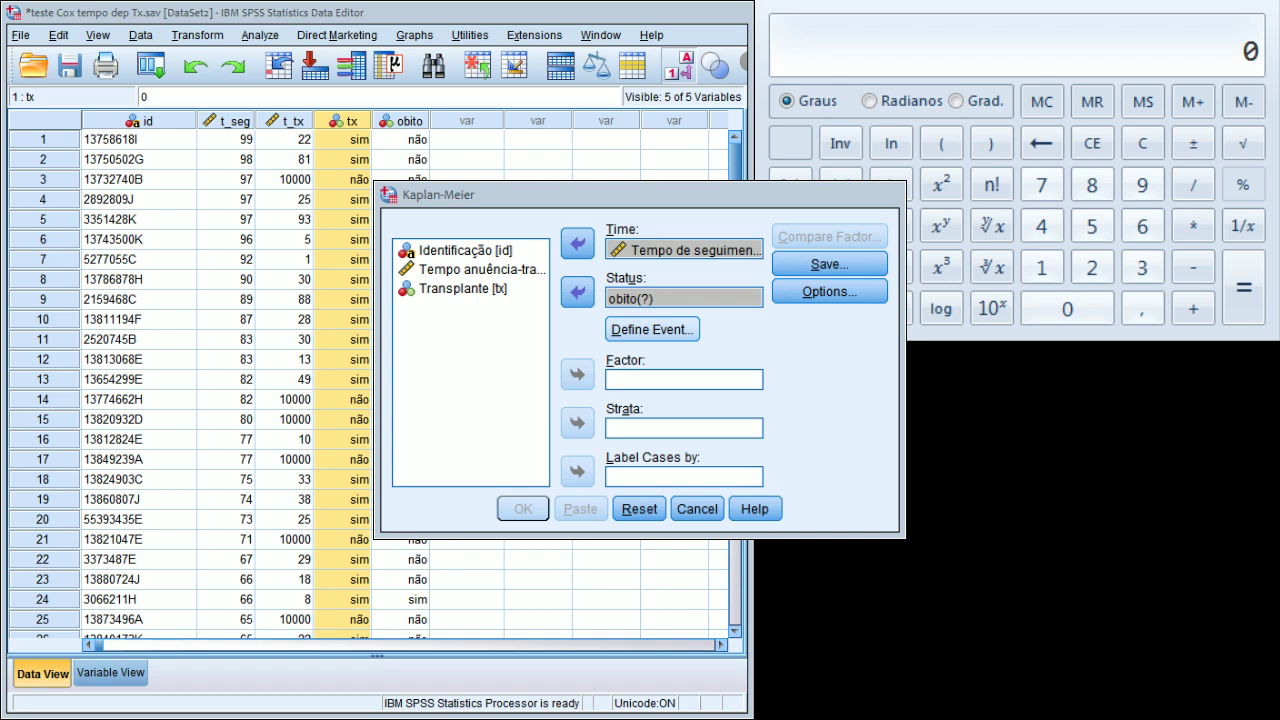
pyautogui.hotkey('alt', 'd')
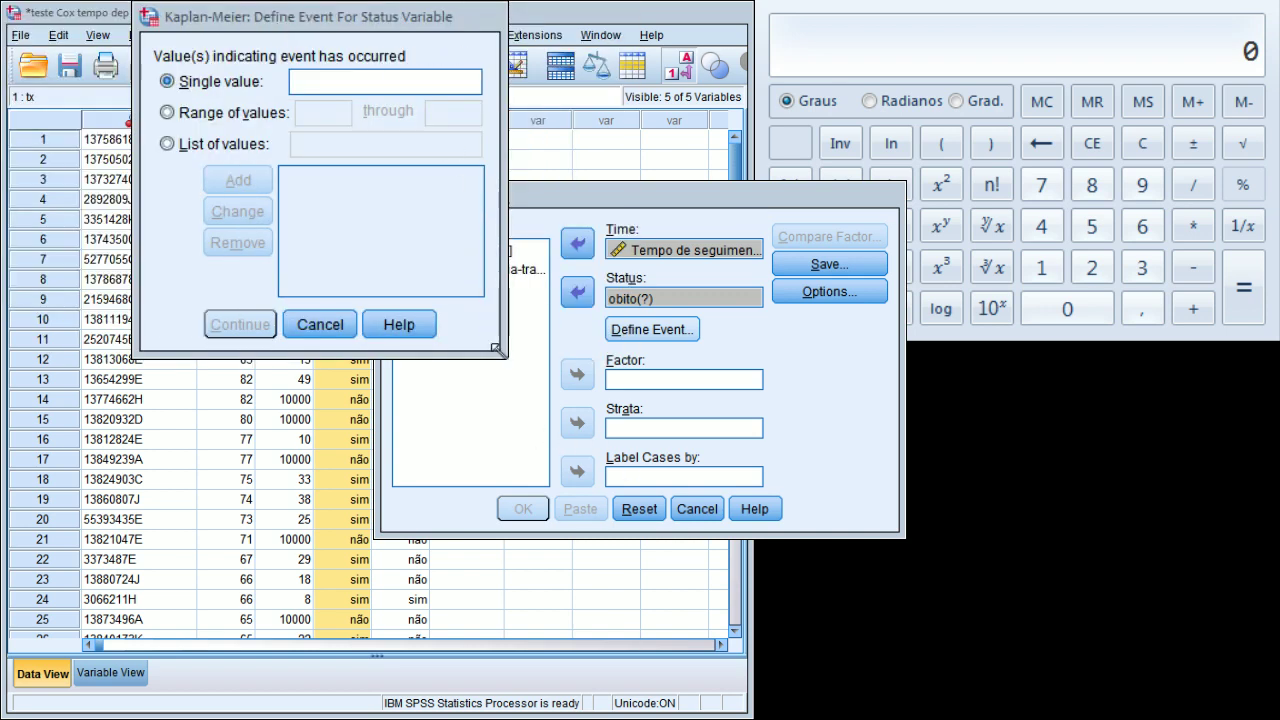
pyautogui.click(369, 81)
pyautogui.write('1')
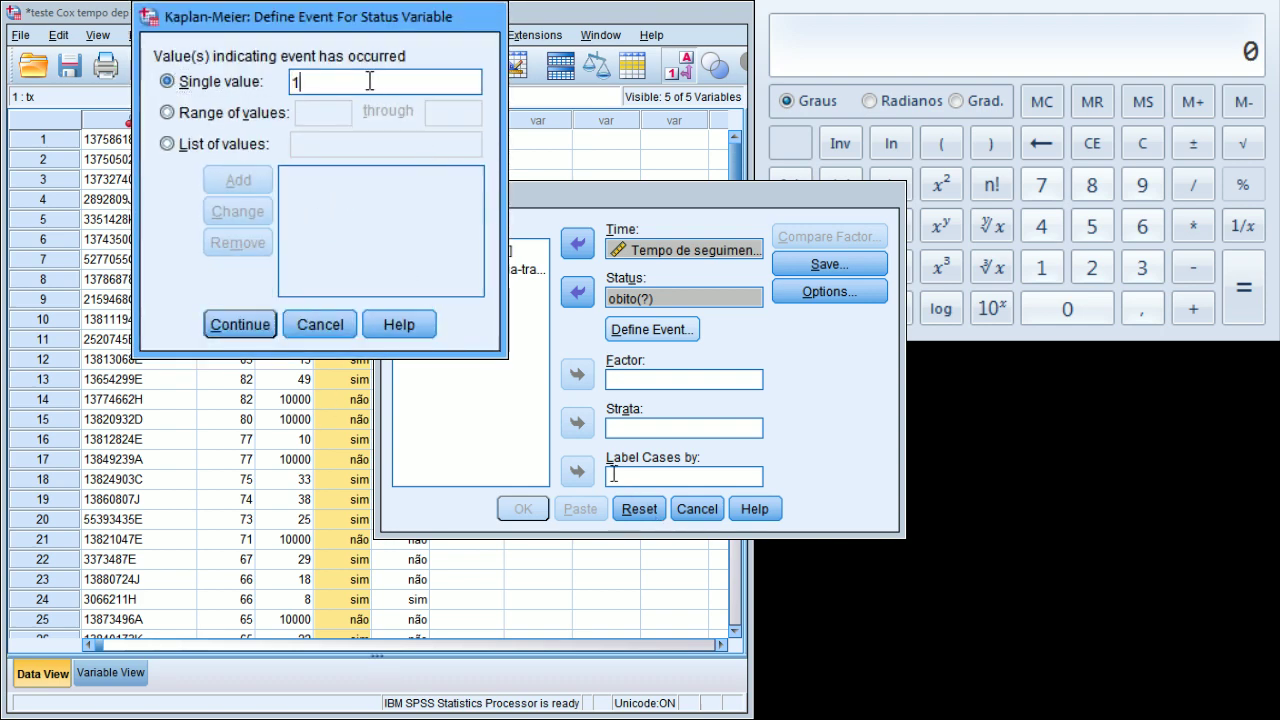
pyautogui.click(240, 325)
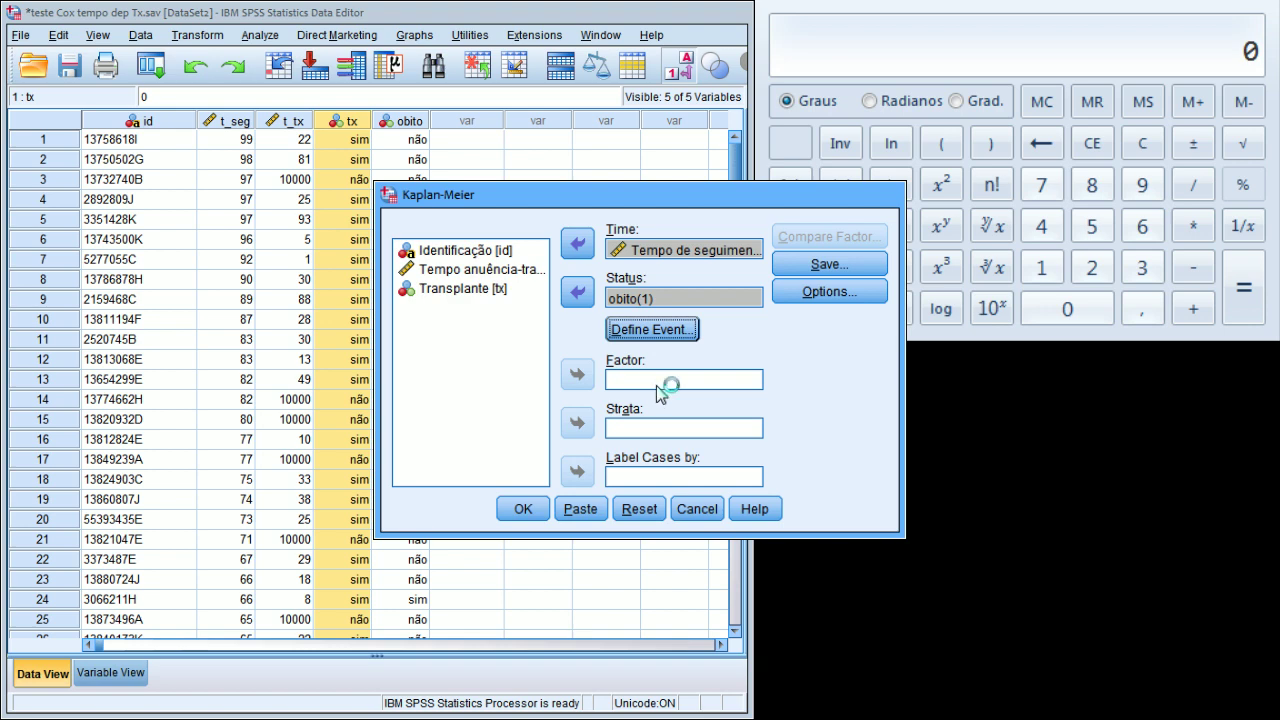
# Assign Transplante [tx] as the Kaplan-Meier factor and request the Log rank, Breslow and Tarone-Ware tests for comparing its levels.
pyautogui.click(482, 289)
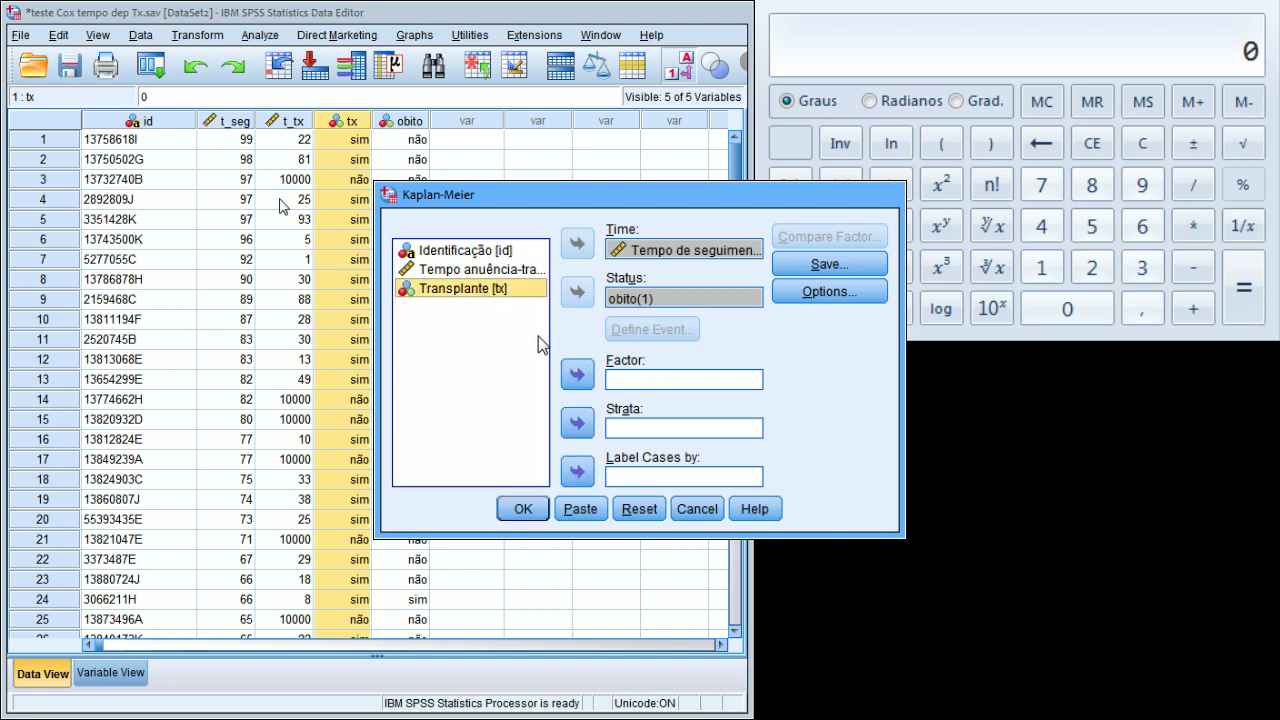
pyautogui.click(577, 374)
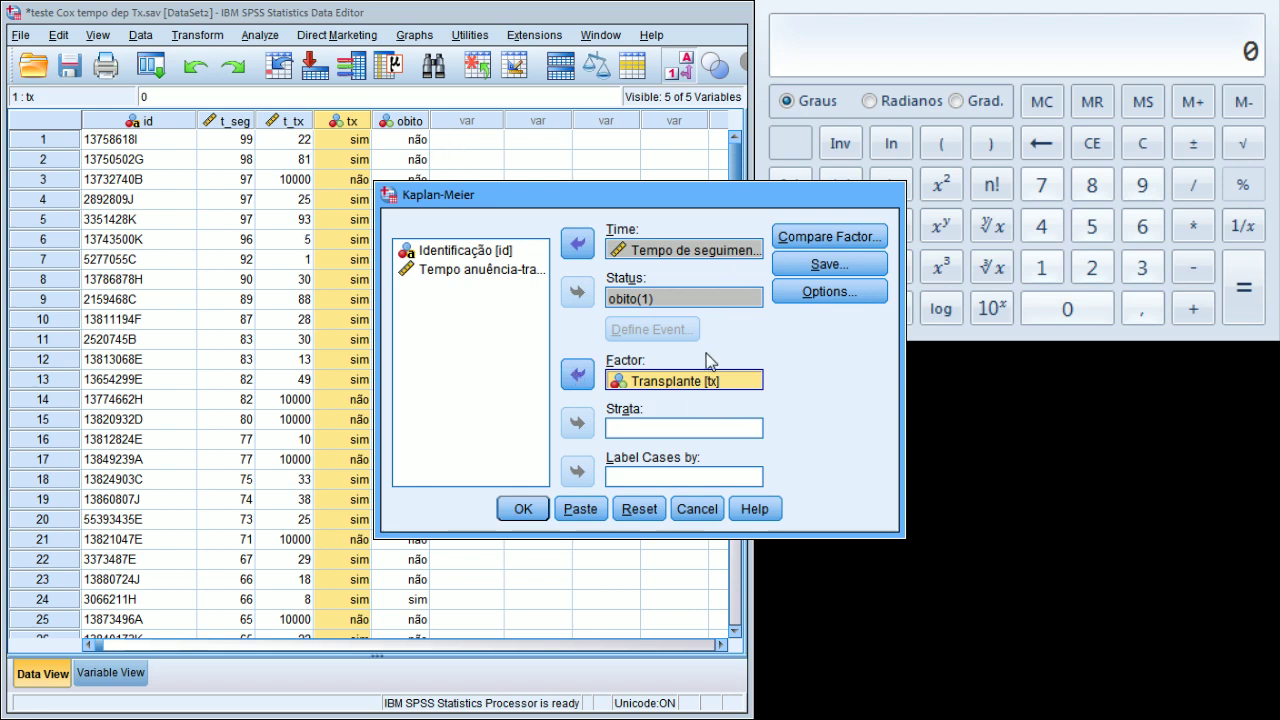
pyautogui.click(830, 240)
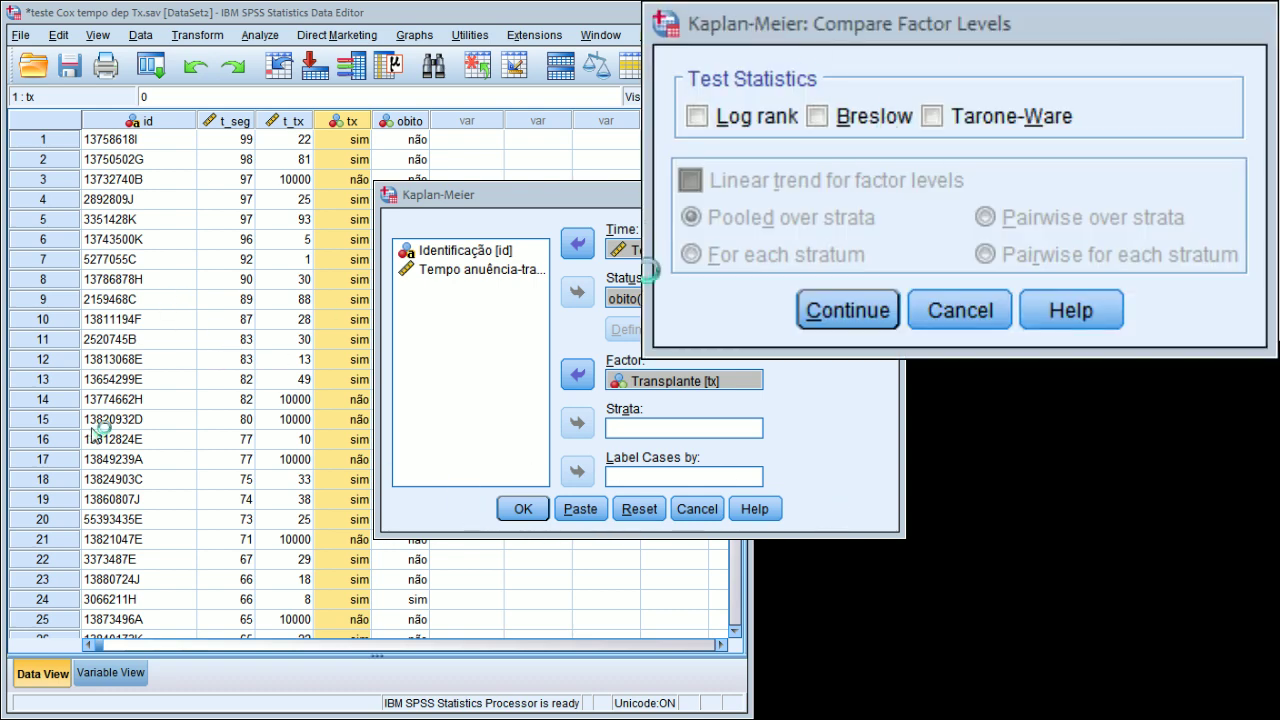
pyautogui.click(790, 32)
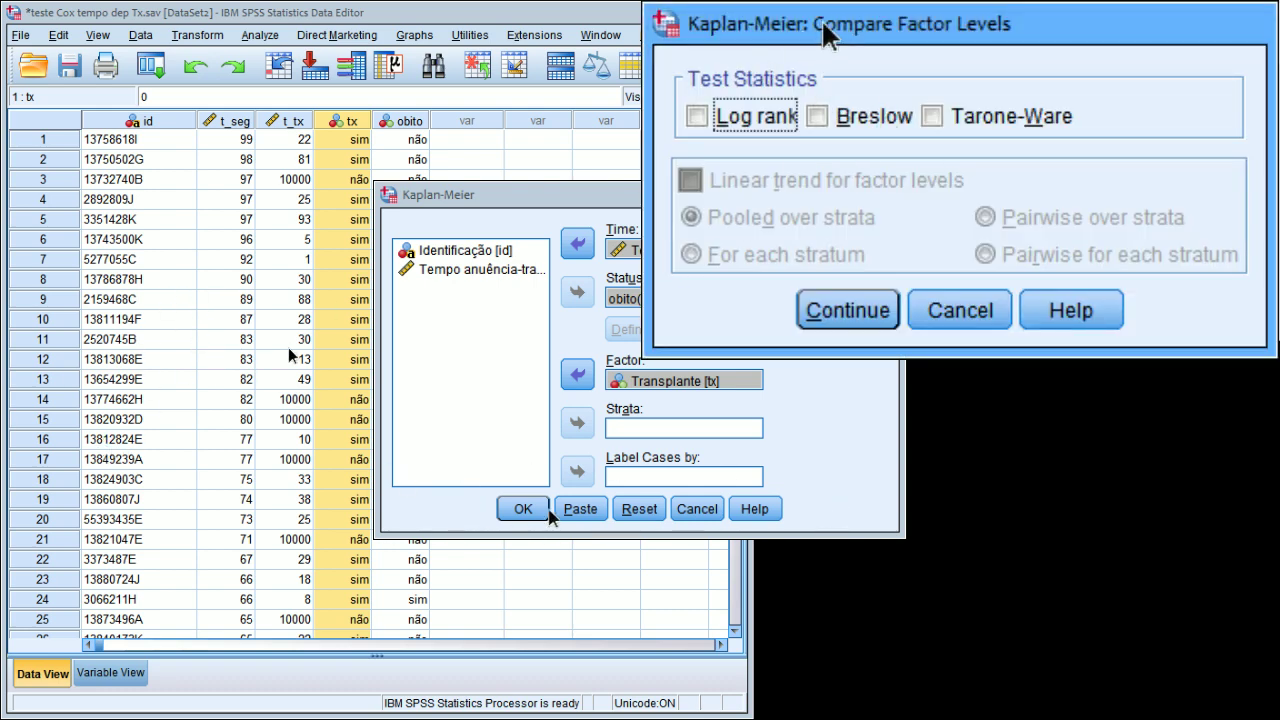
pyautogui.click(757, 120)
pyautogui.click(867, 122)
pyautogui.click(968, 122)
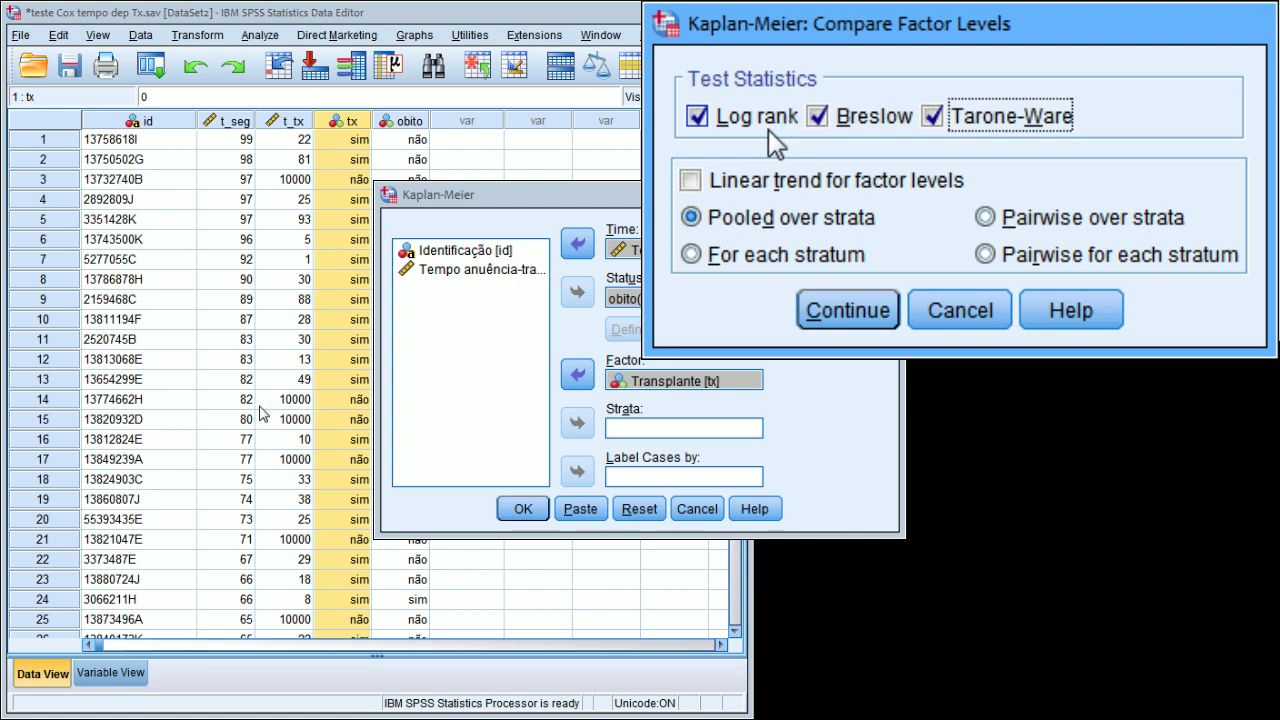
pyautogui.click(826, 310)
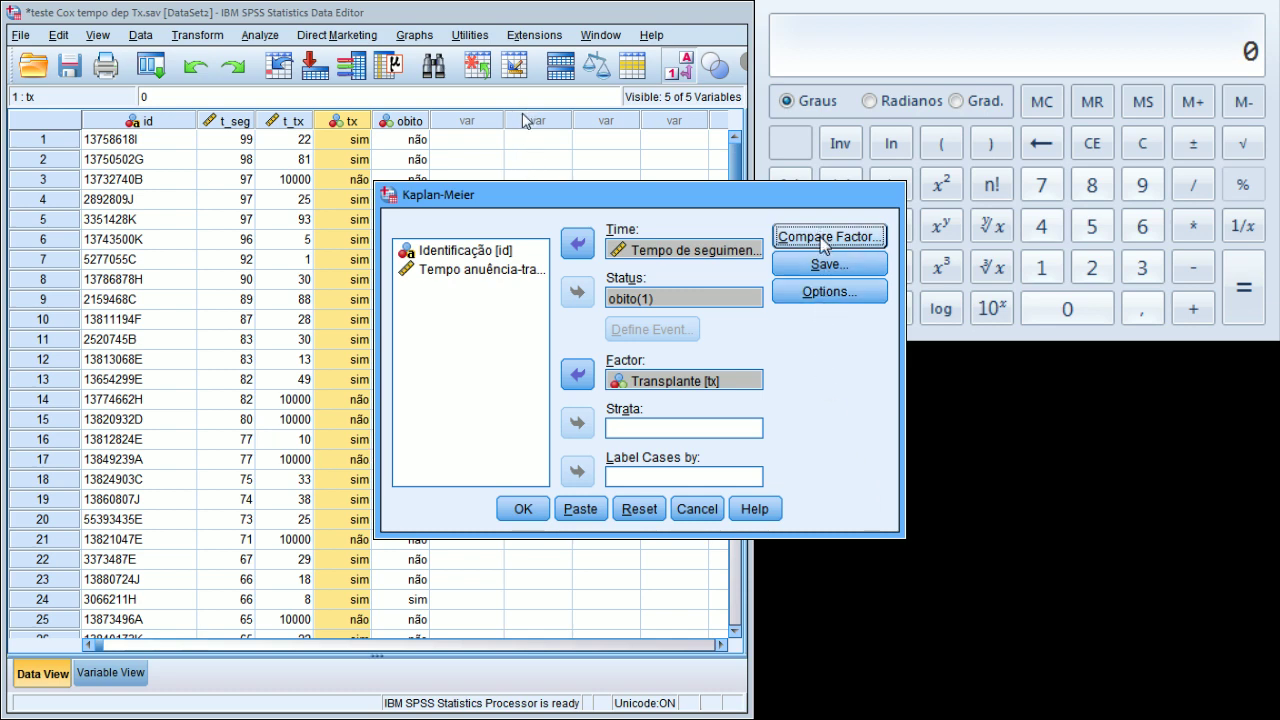
# Add a survival plot to the Kaplan-Meier output options and run the analysis.
pyautogui.click(829, 292)
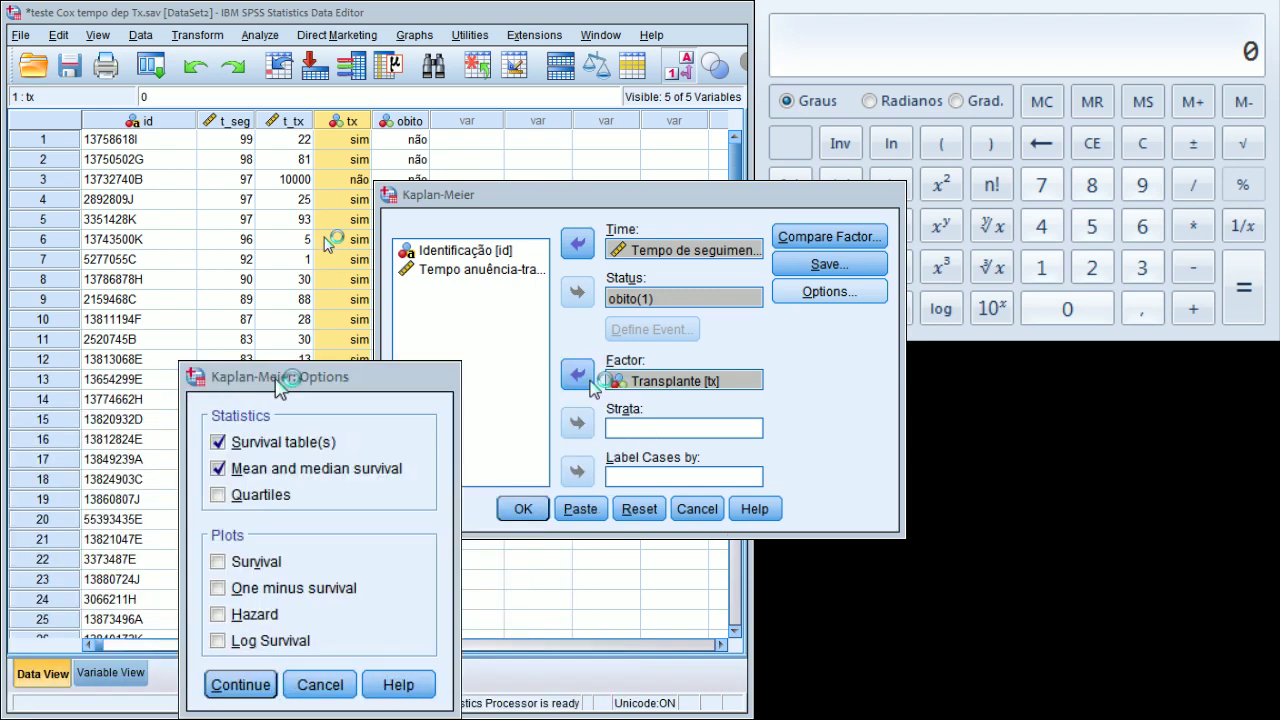
pyautogui.click(247, 567)
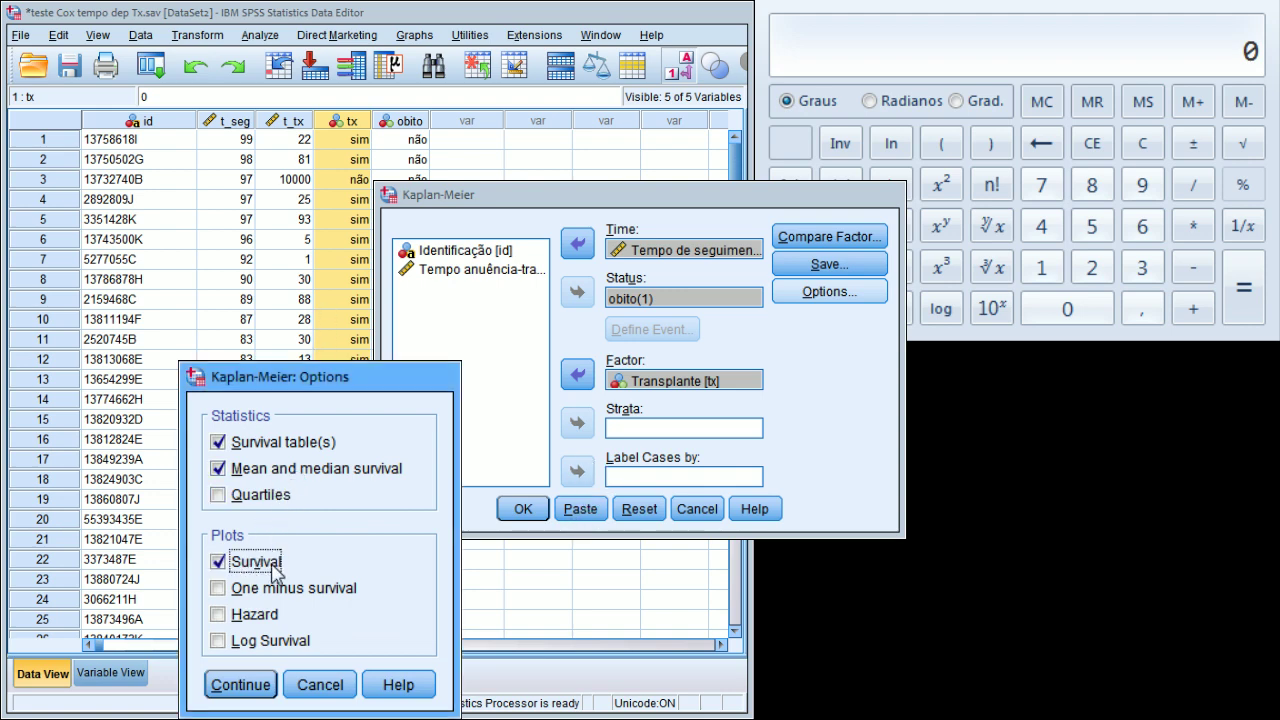
pyautogui.click(257, 686)
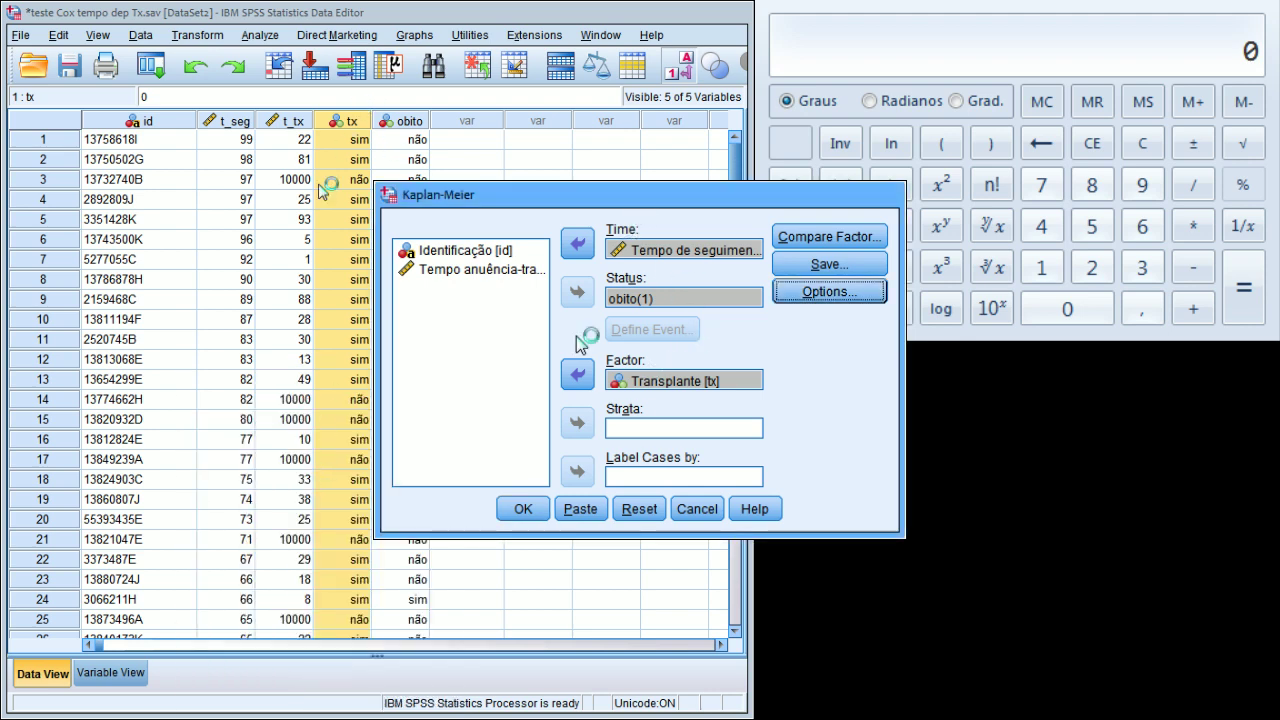
pyautogui.click(523, 508)
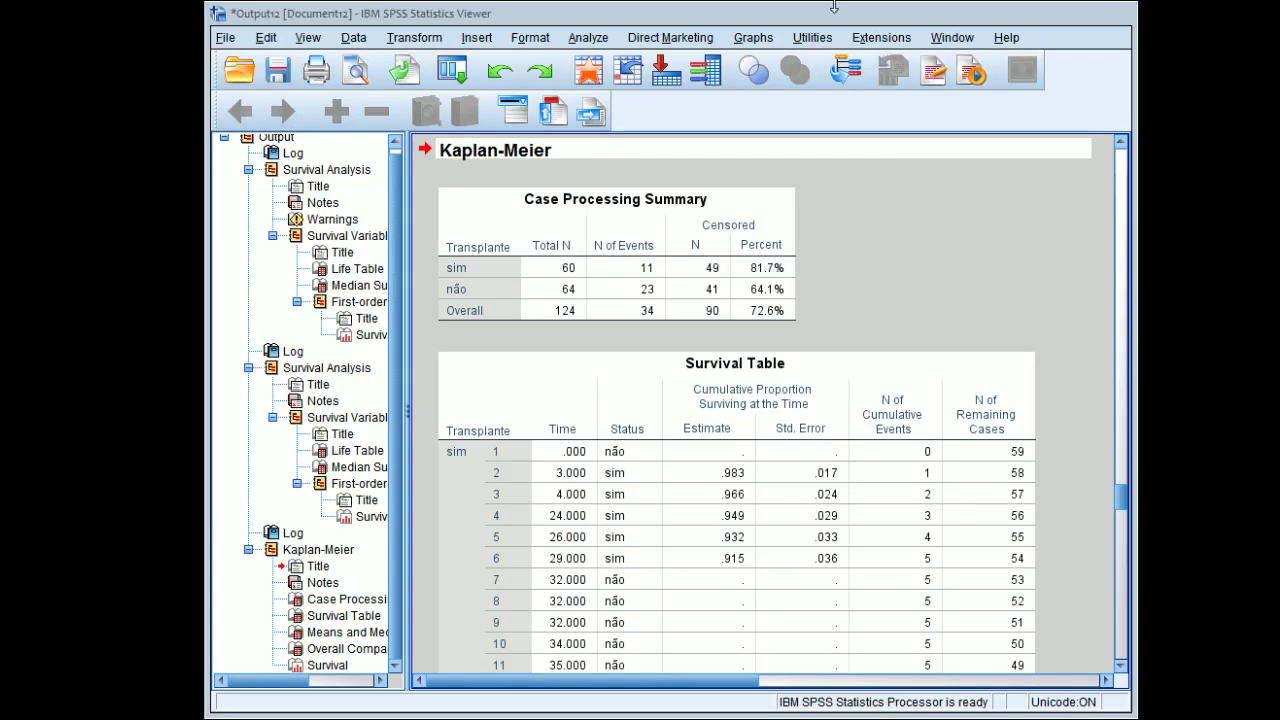
# Look through the Kaplan-Meier Survival Table, the Means and Medians for Survival Time and the Overall Comparisons table.
pyautogui.click(1008, 367)
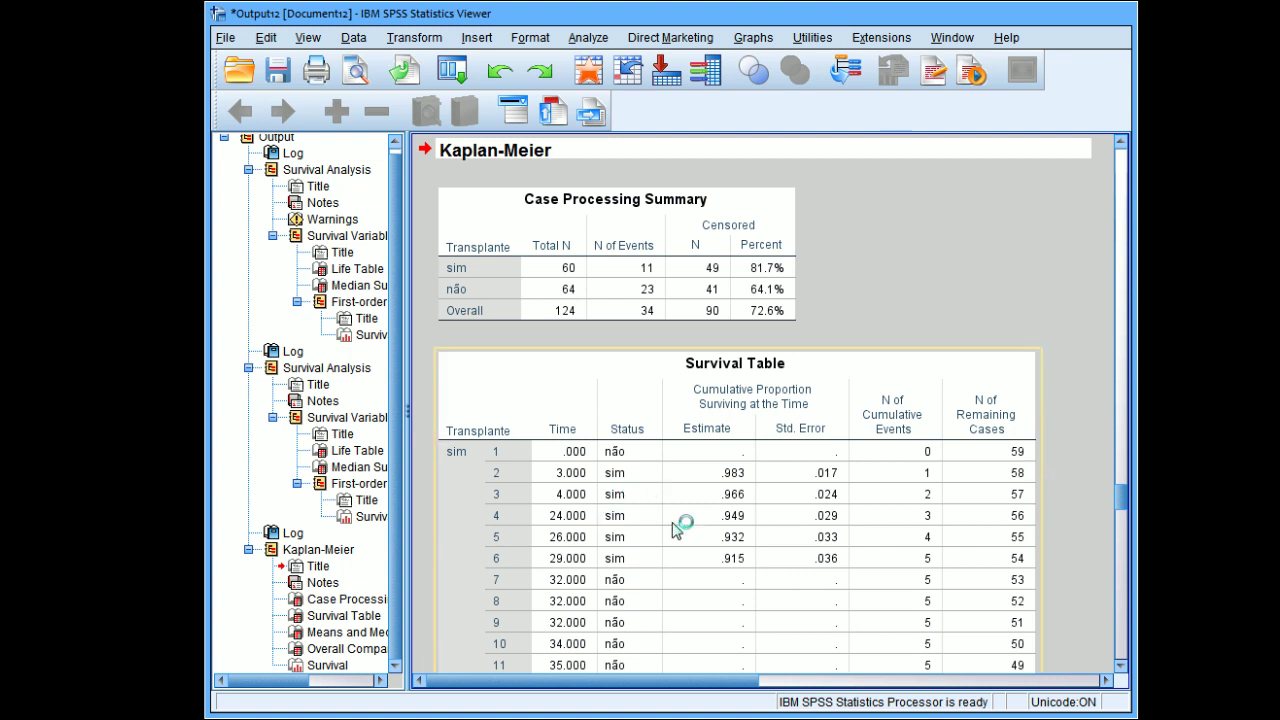
pyautogui.click(1120, 667)
pyautogui.scroll(-10, 1120, 676)
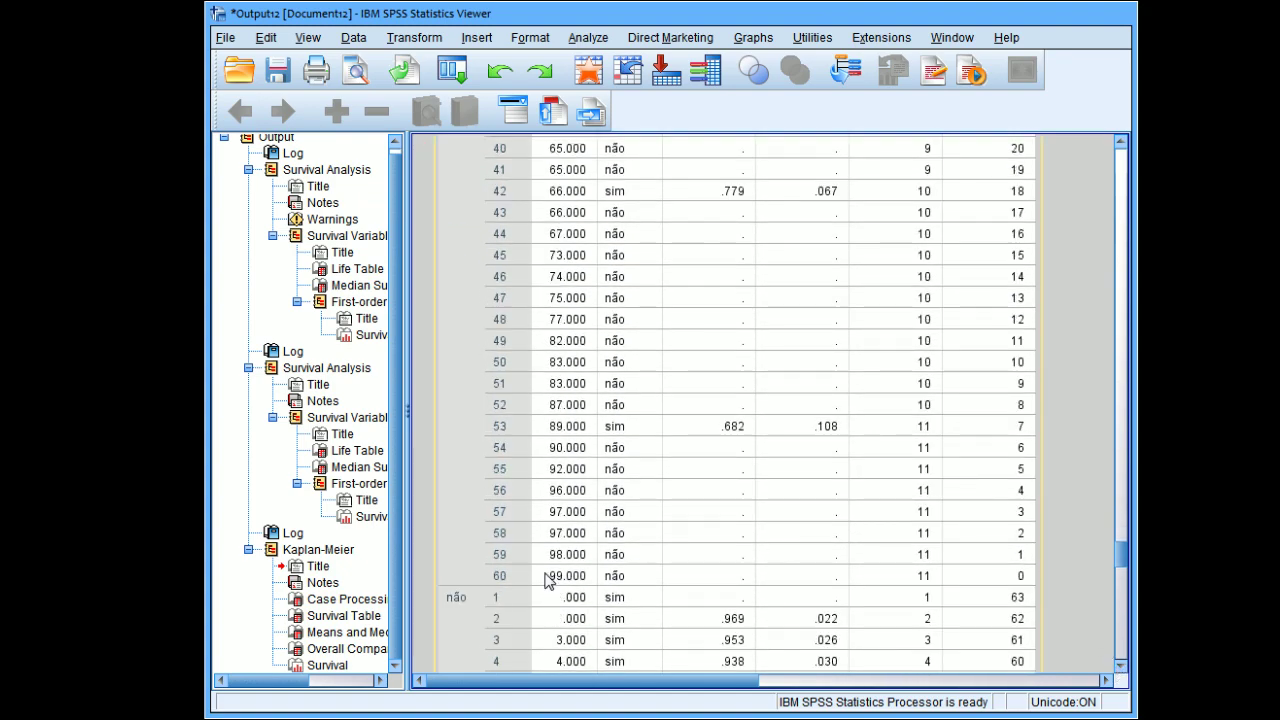
pyautogui.scroll(-10, 806, 536)
pyautogui.scroll(-7, 806, 536)
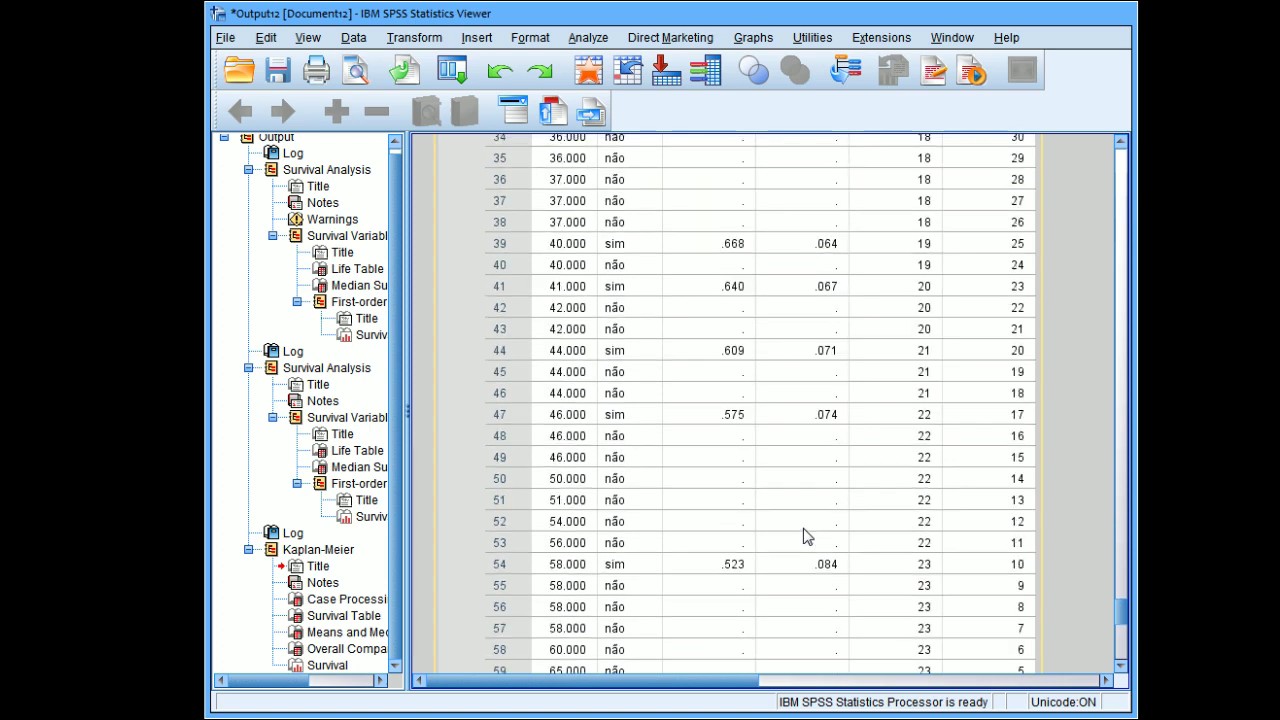
pyautogui.scroll(-4, 703, 478)
pyautogui.scroll(-8, 703, 478)
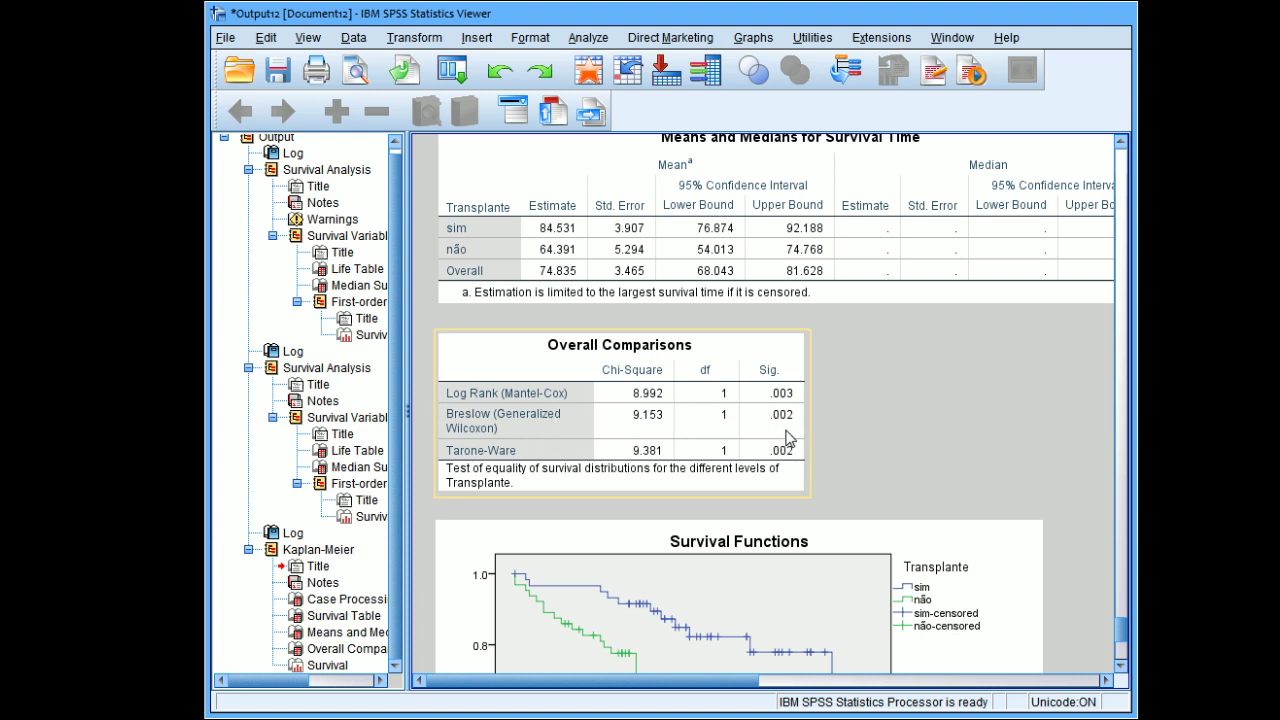
# Examine the Kaplan-Meier Survival Functions plot for the two Transplante groups alongside the comparison test results.
pyautogui.click(1121, 666)
pyautogui.click(1120, 667)
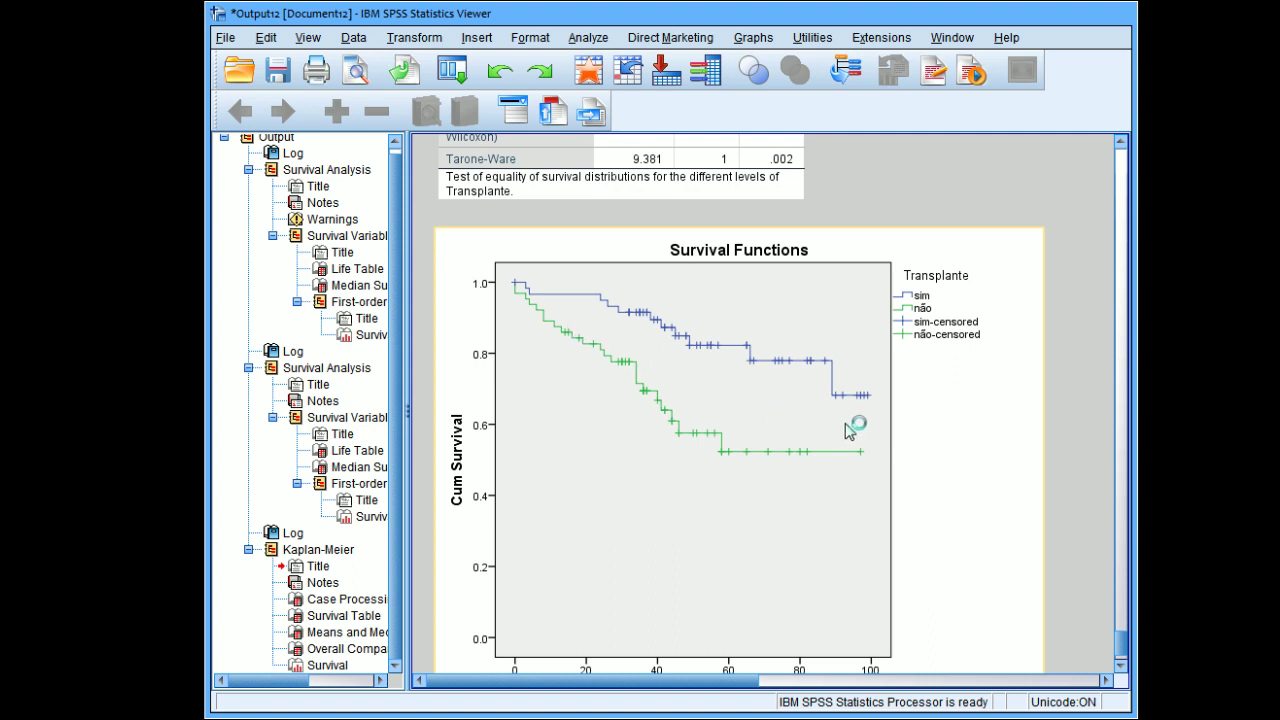
pyautogui.click(1121, 141)
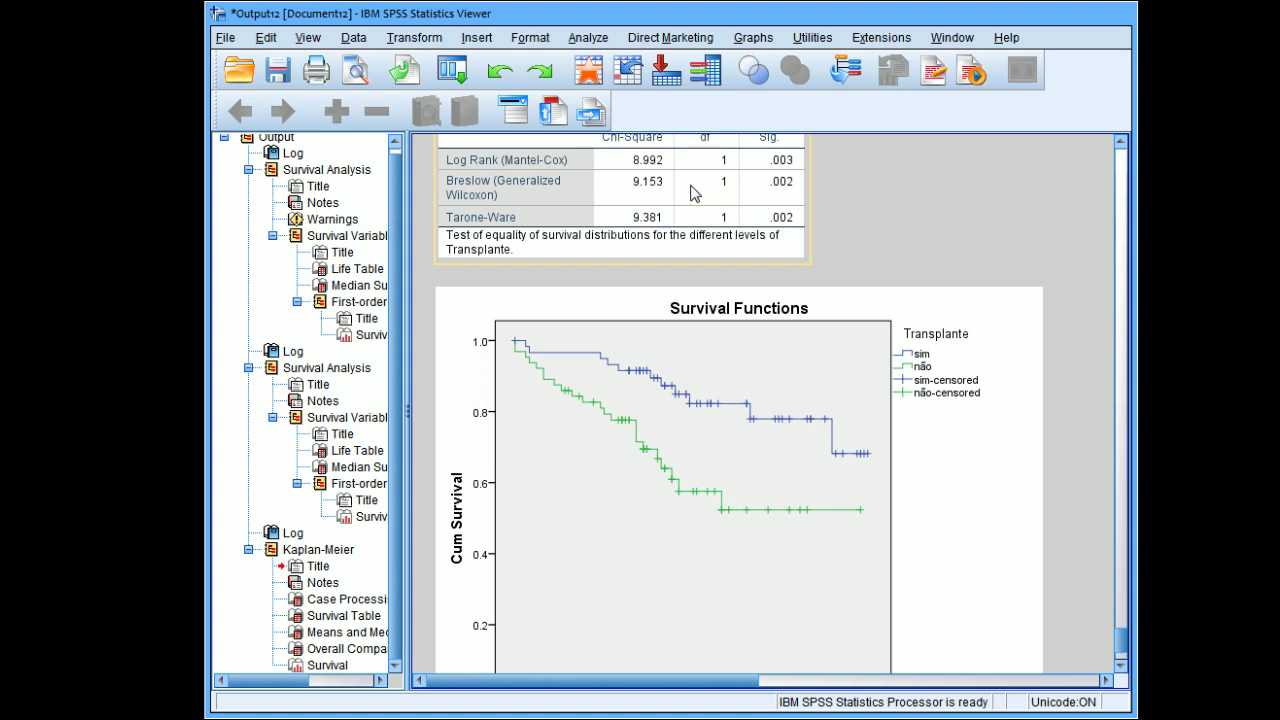
pyautogui.click(737, 400)
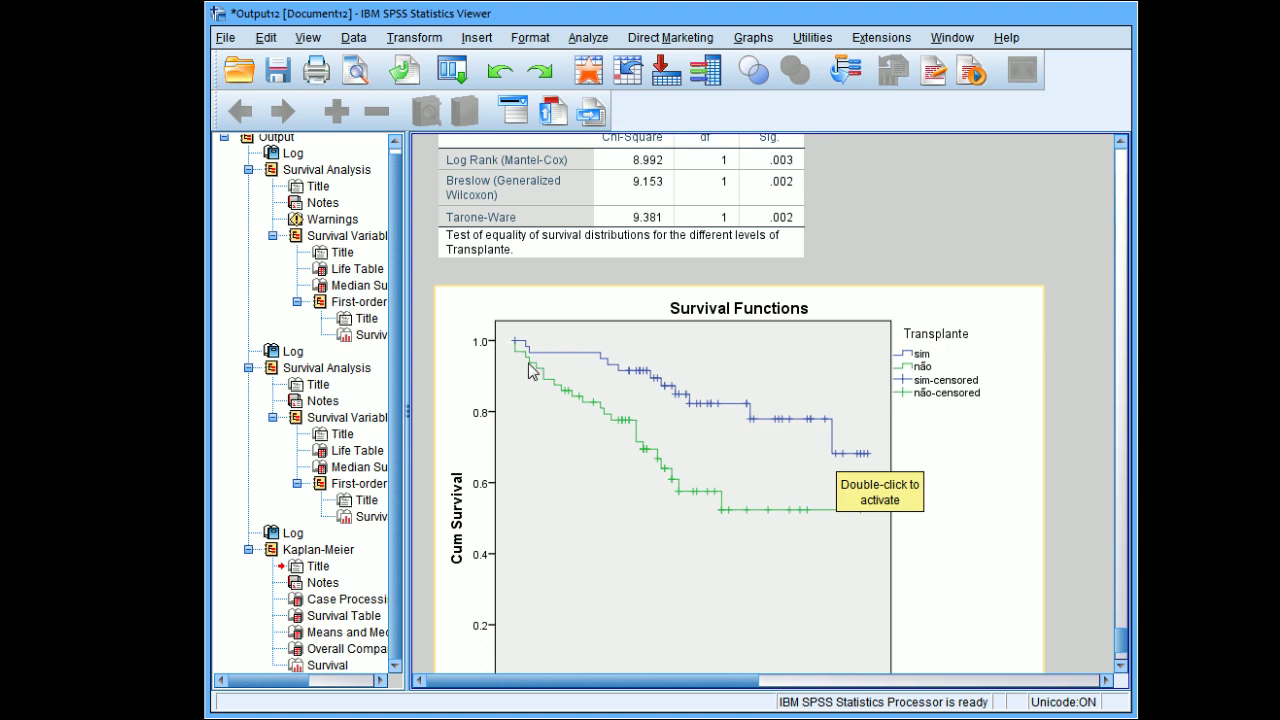
pyautogui.doubleClick(676, 440)
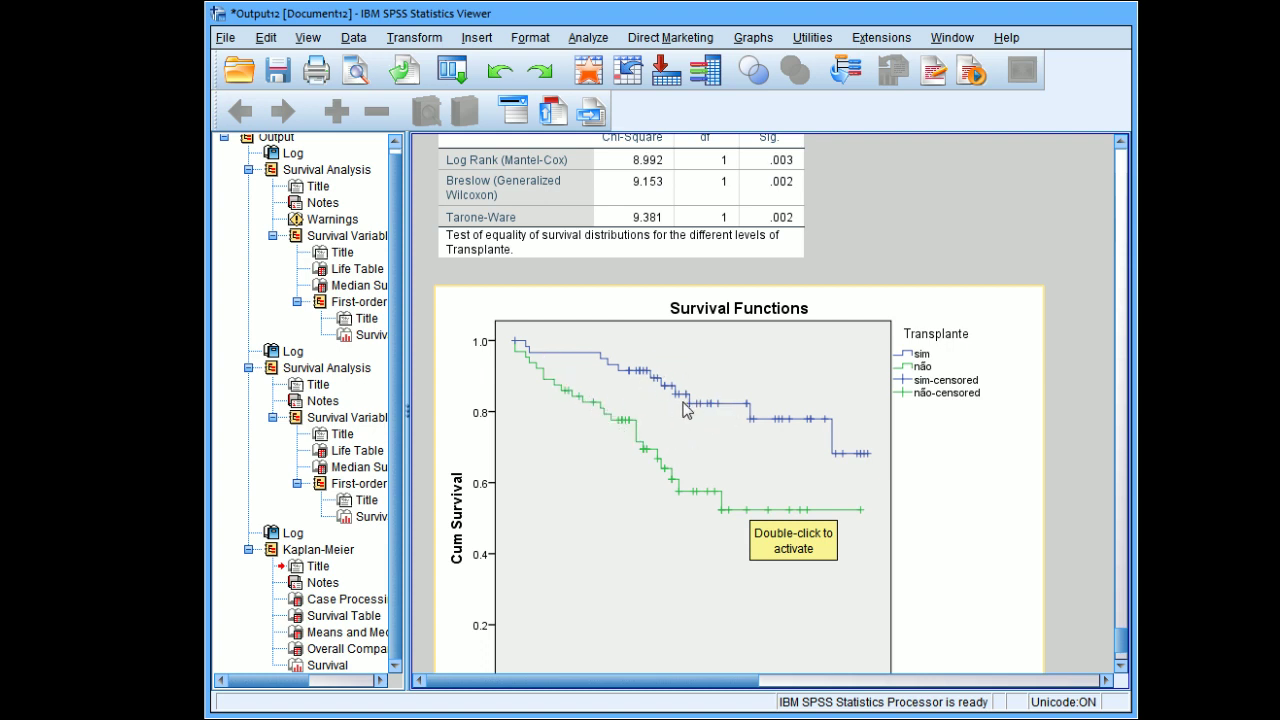
pyautogui.click(1121, 666)
pyautogui.click(1121, 667)
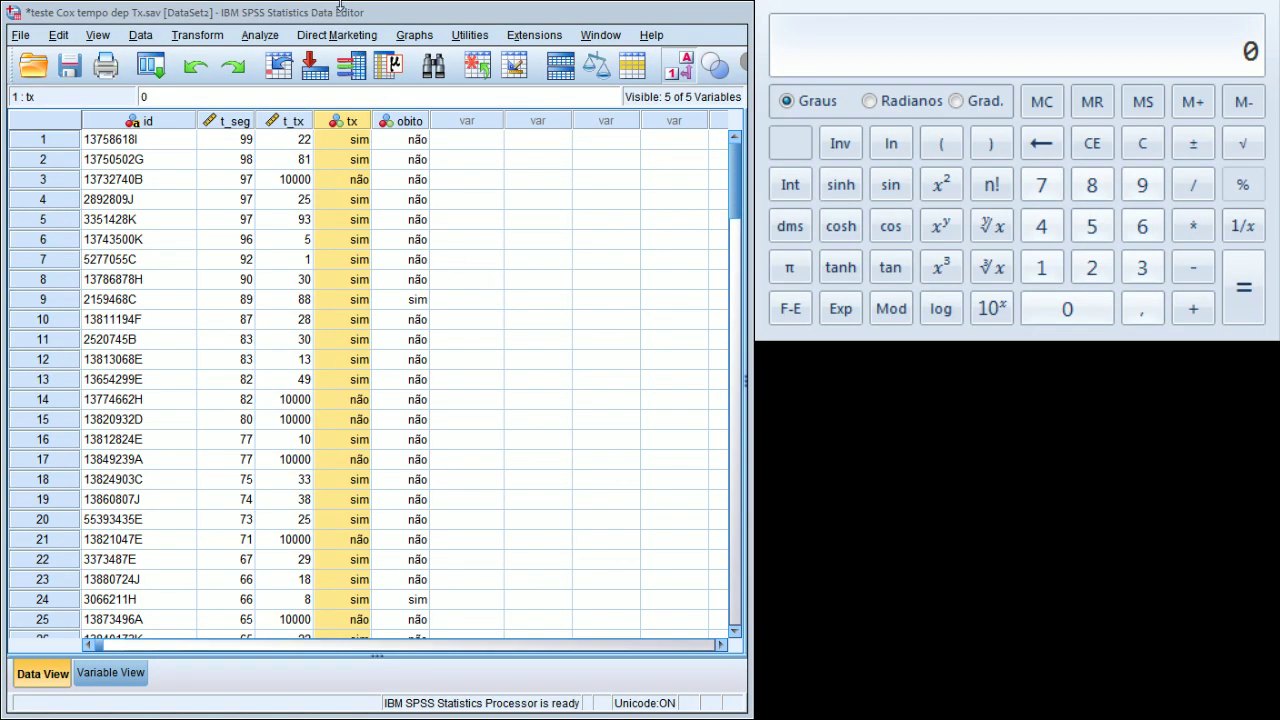
# Start a Cox Regression from the data set and assign Tempo de seguimento [t_seg] as the time variable.
pyautogui.click(258, 36)
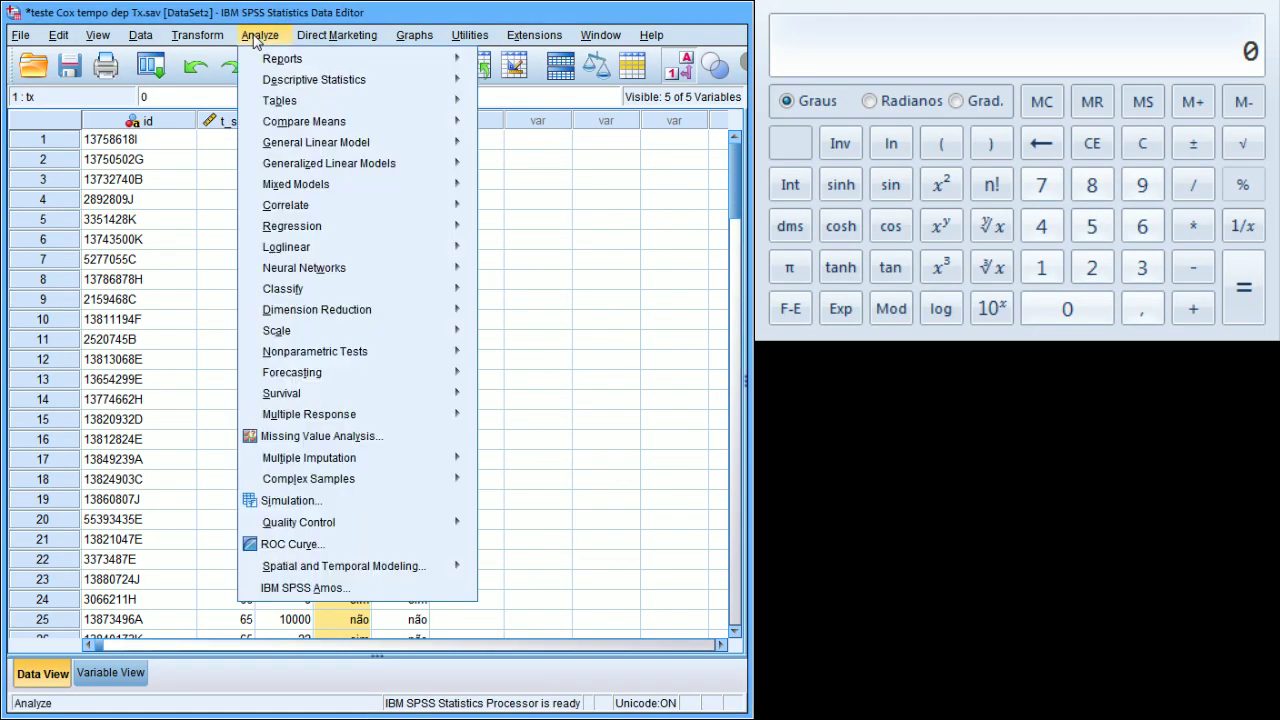
pyautogui.moveTo(322, 414)
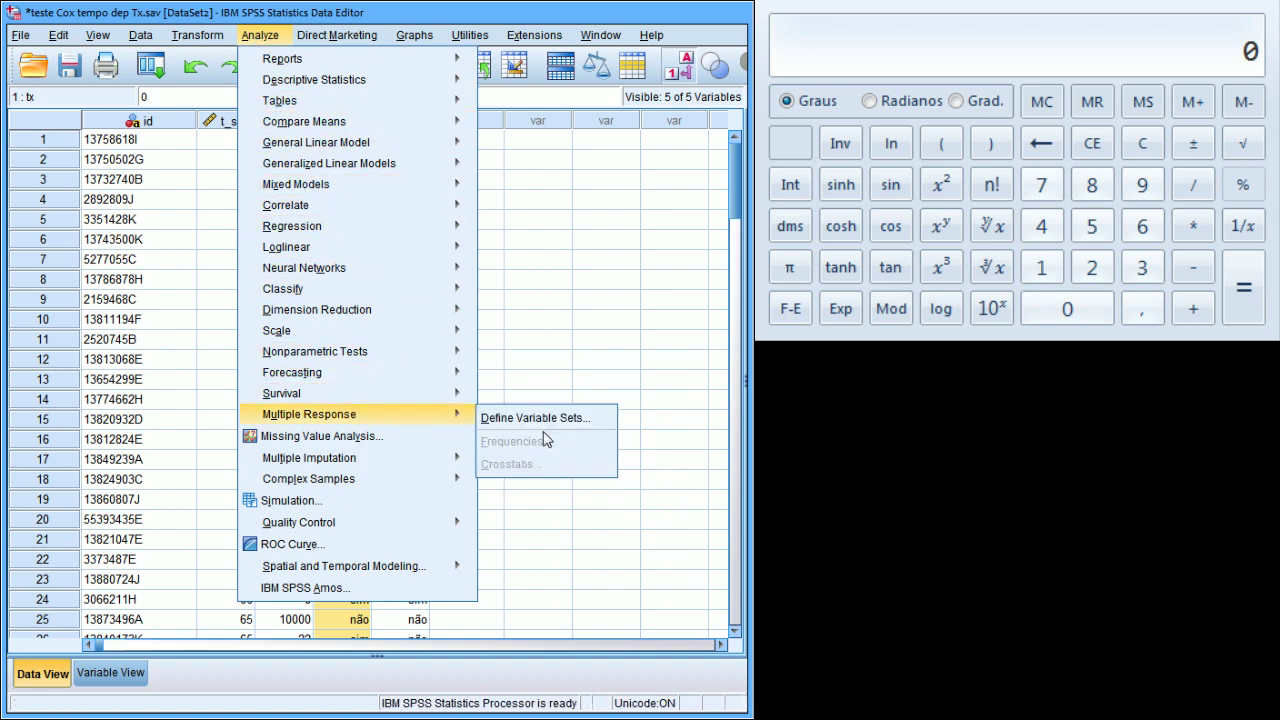
pyautogui.moveTo(425, 396)
pyautogui.click(566, 446)
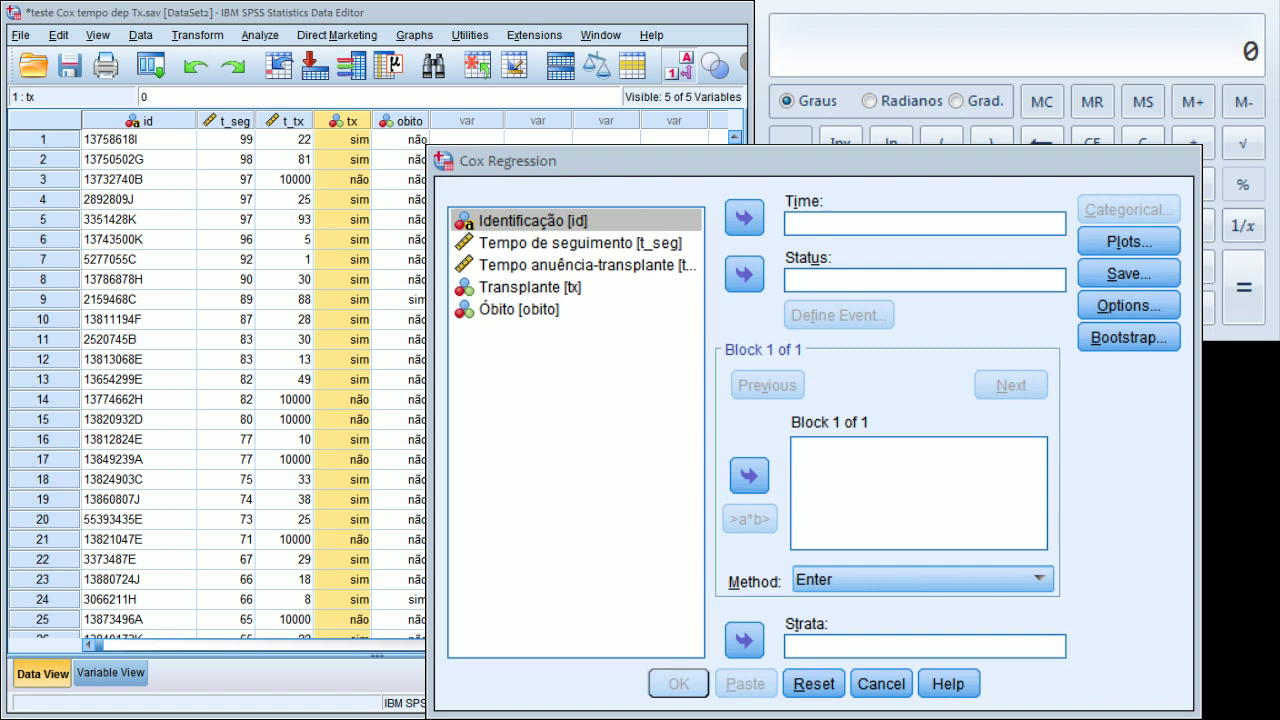
pyautogui.click(632, 243)
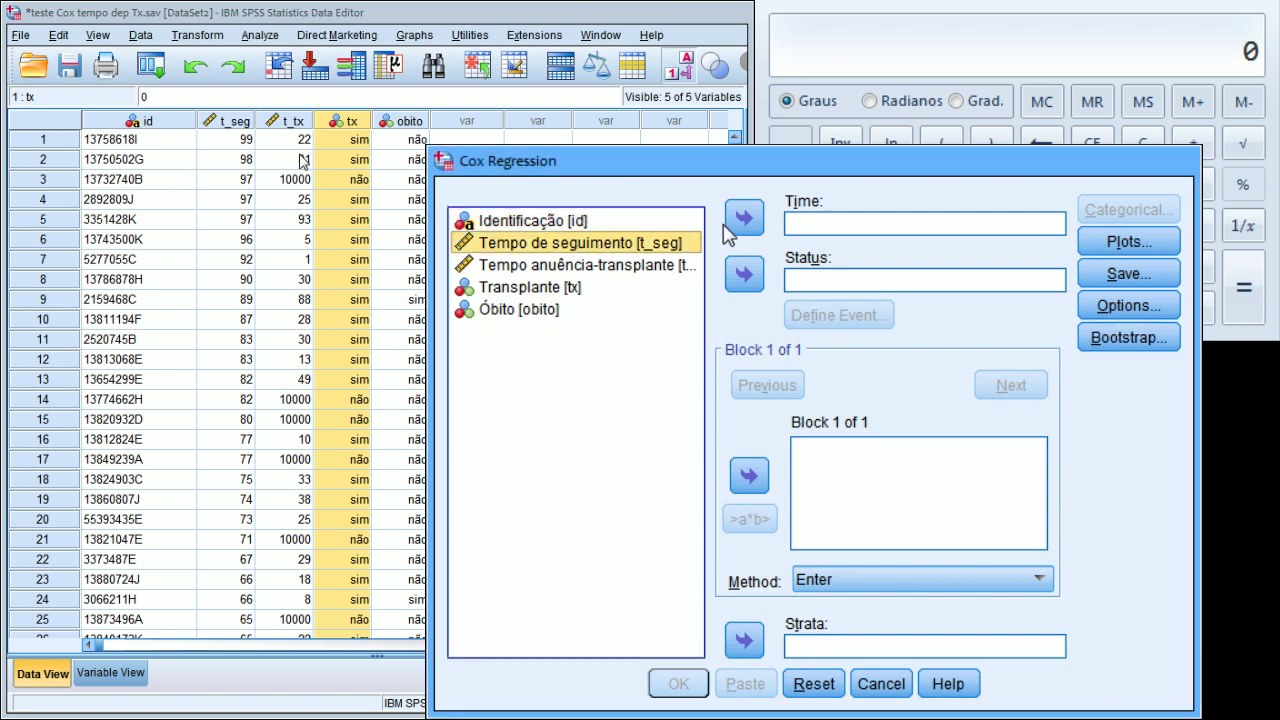
pyautogui.click(740, 220)
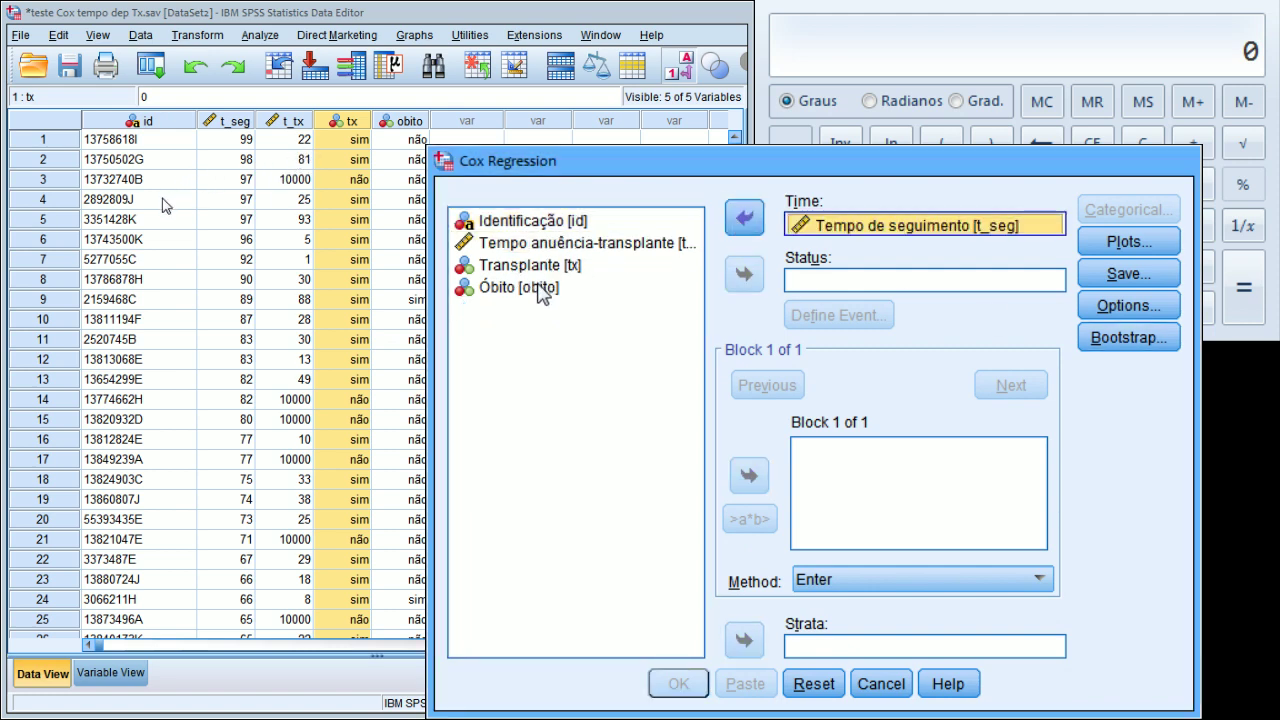
# Assign Óbito [obito] as the Cox regression's status variable and define its event as the single value 1.
pyautogui.click(543, 290)
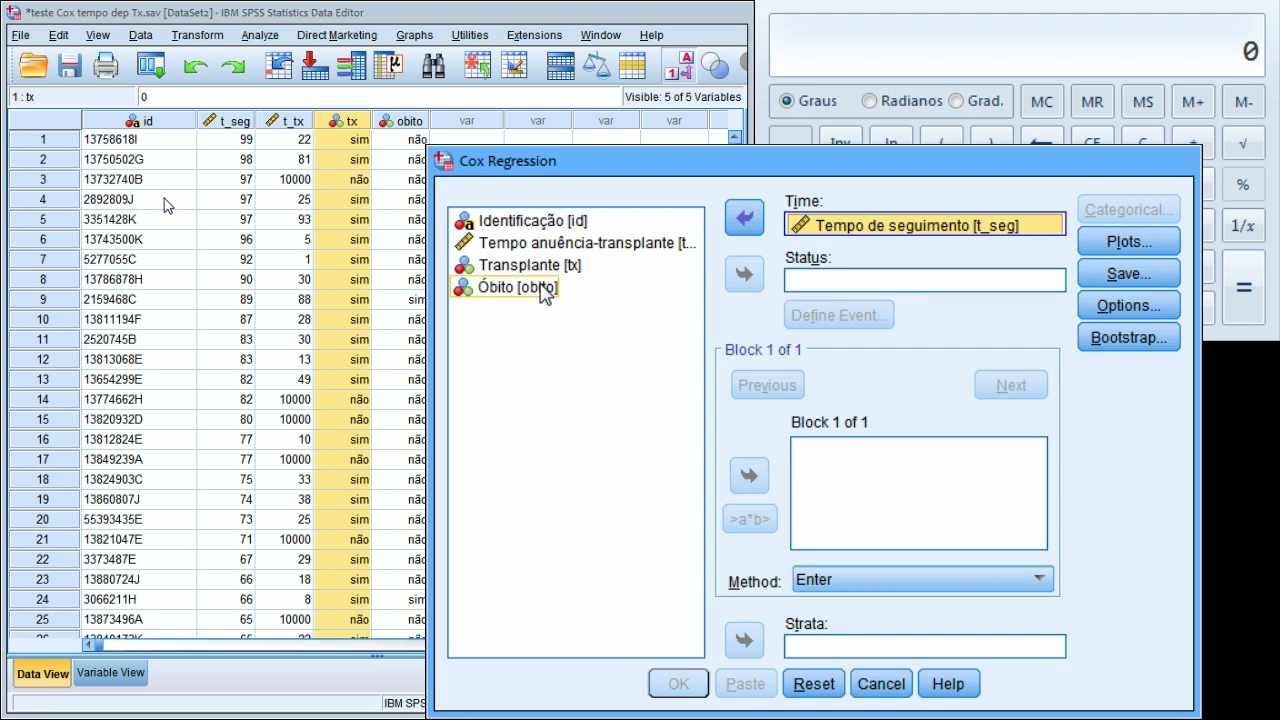
pyautogui.click(543, 290)
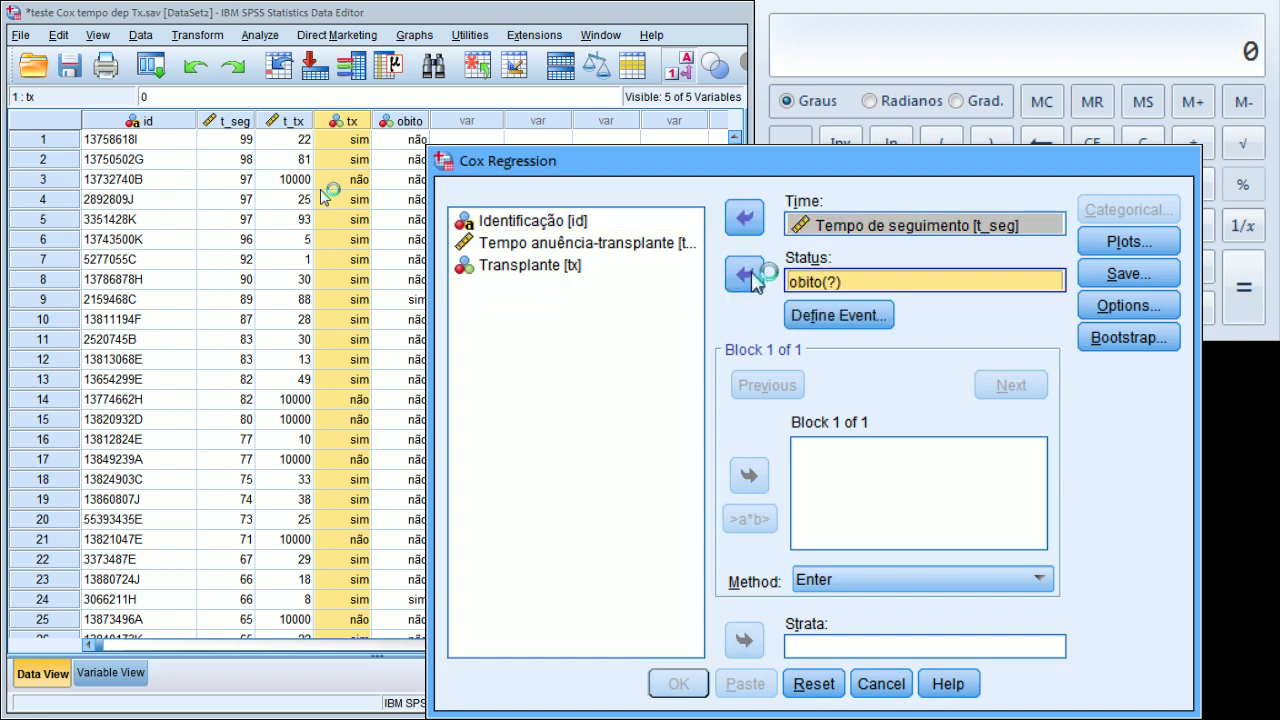
pyautogui.click(873, 318)
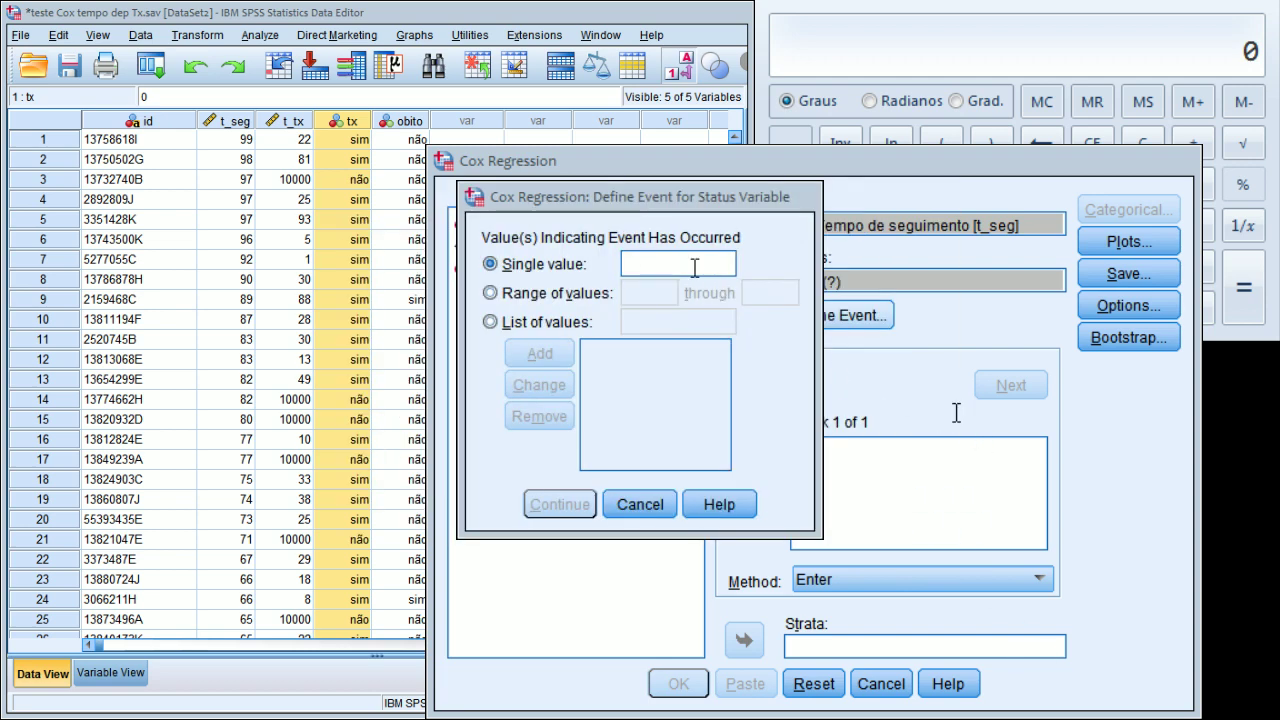
pyautogui.click(697, 276)
pyautogui.write('1')
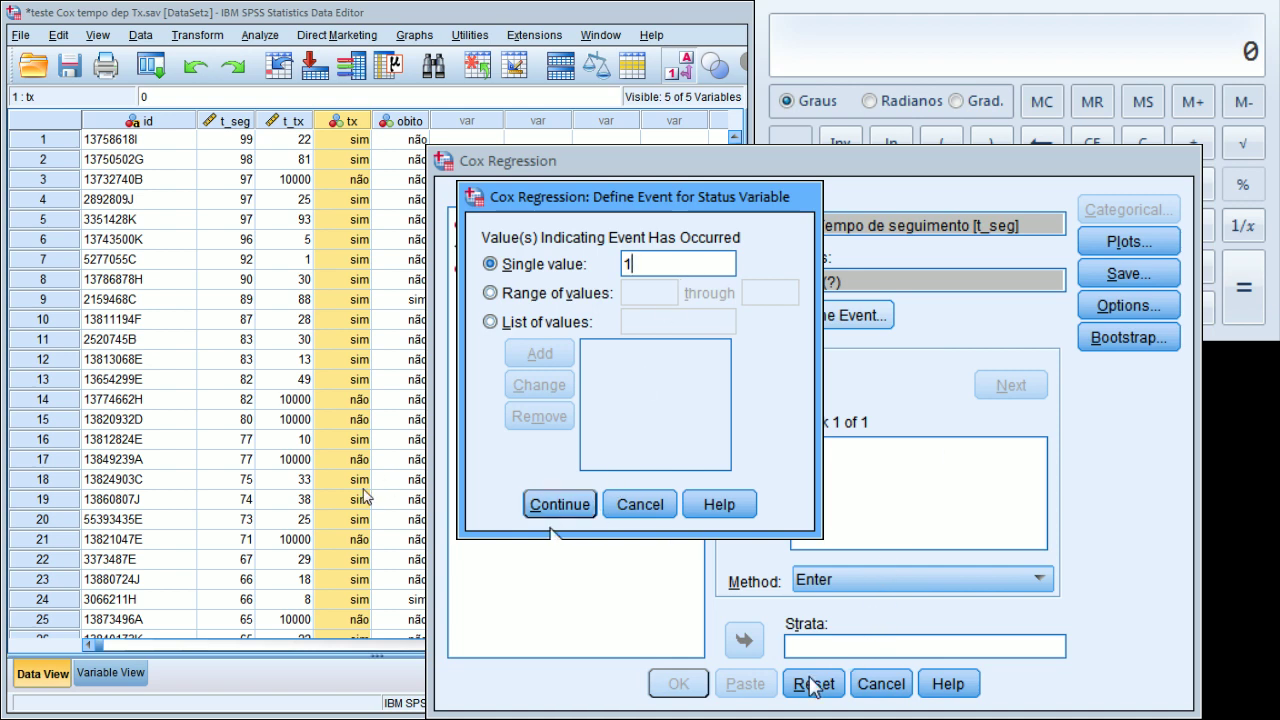
pyautogui.click(558, 506)
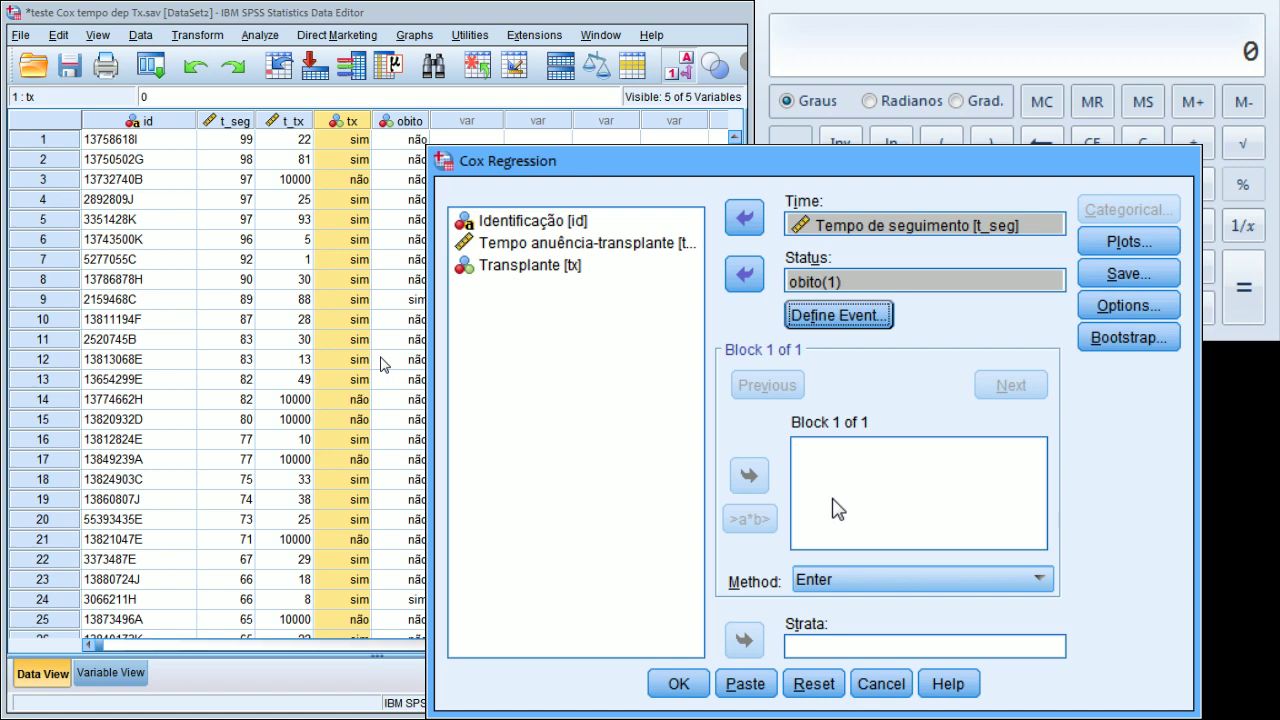
# Add Transplante [tx] as a covariate in Block 1 and define it as a categorical covariate with the Indicator contrast.
pyautogui.click(568, 266)
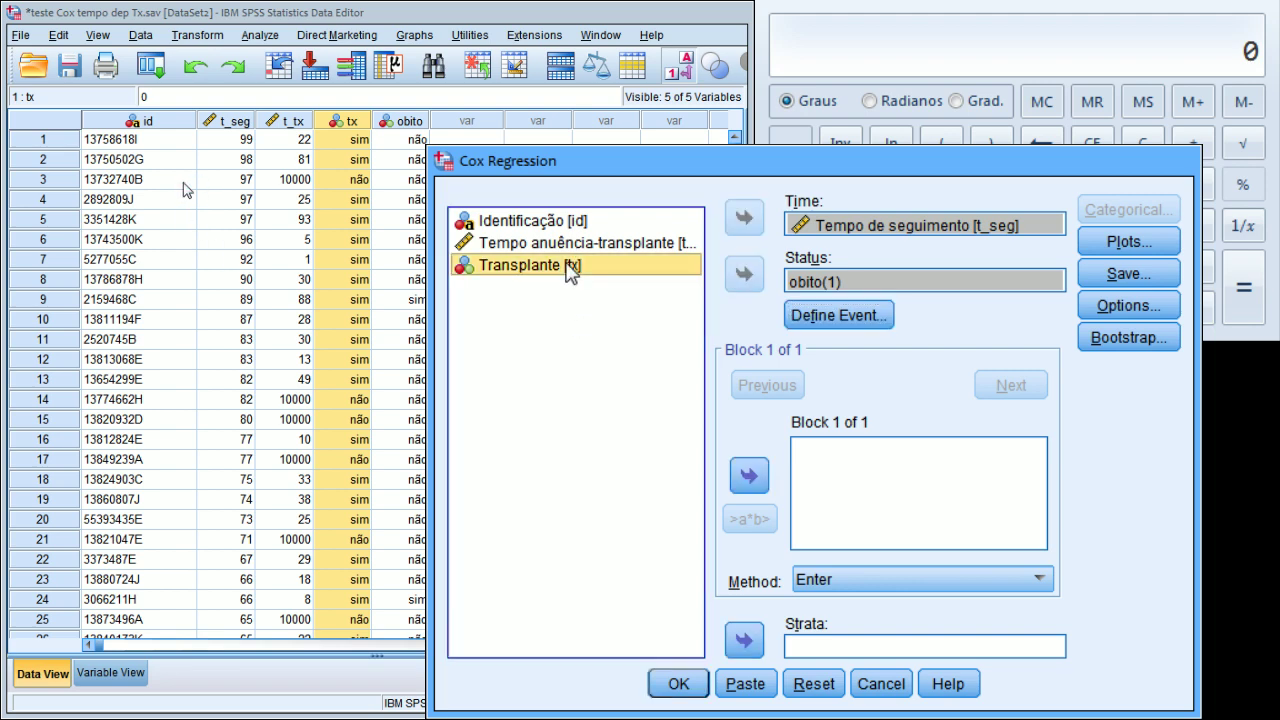
pyautogui.click(749, 476)
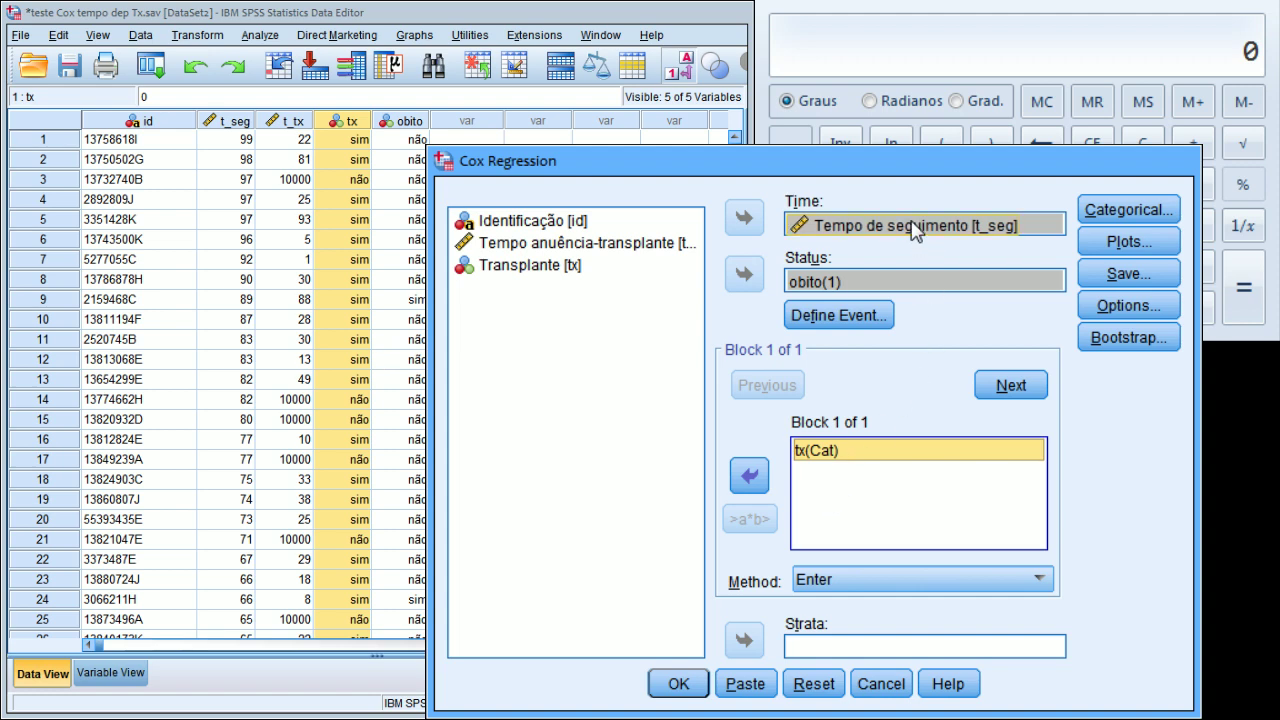
pyautogui.click(1122, 212)
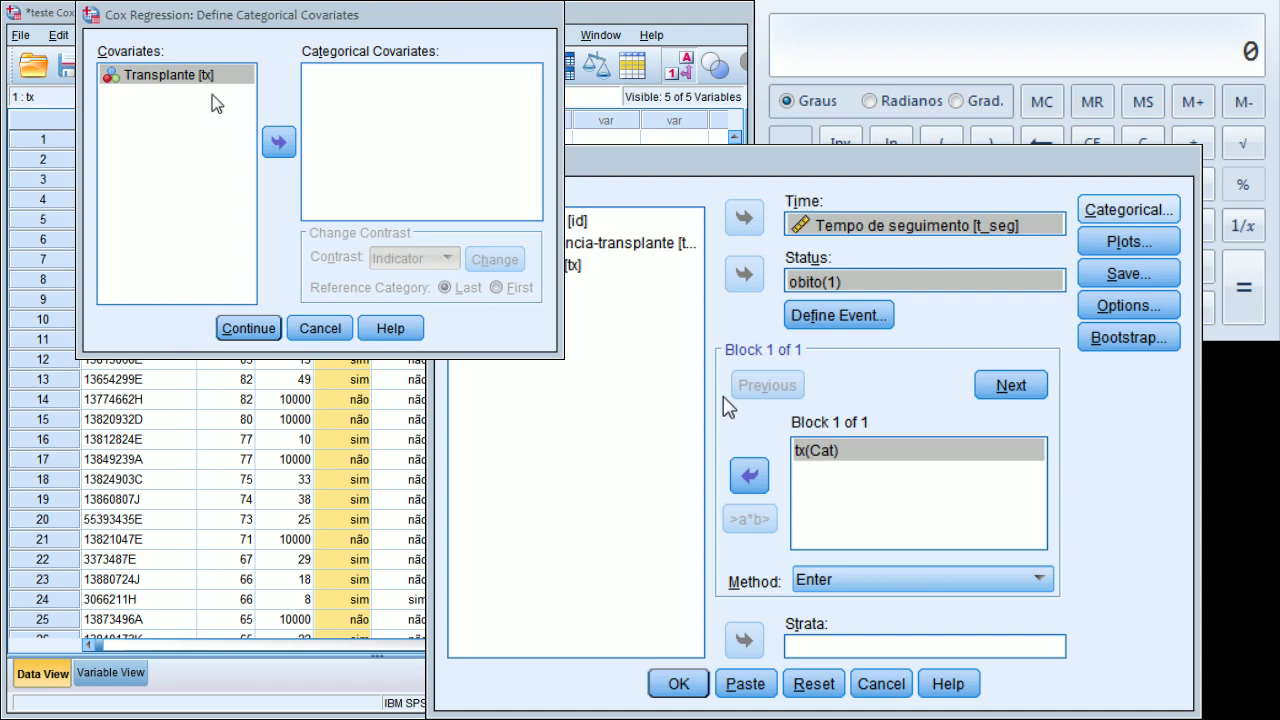
pyautogui.click(280, 143)
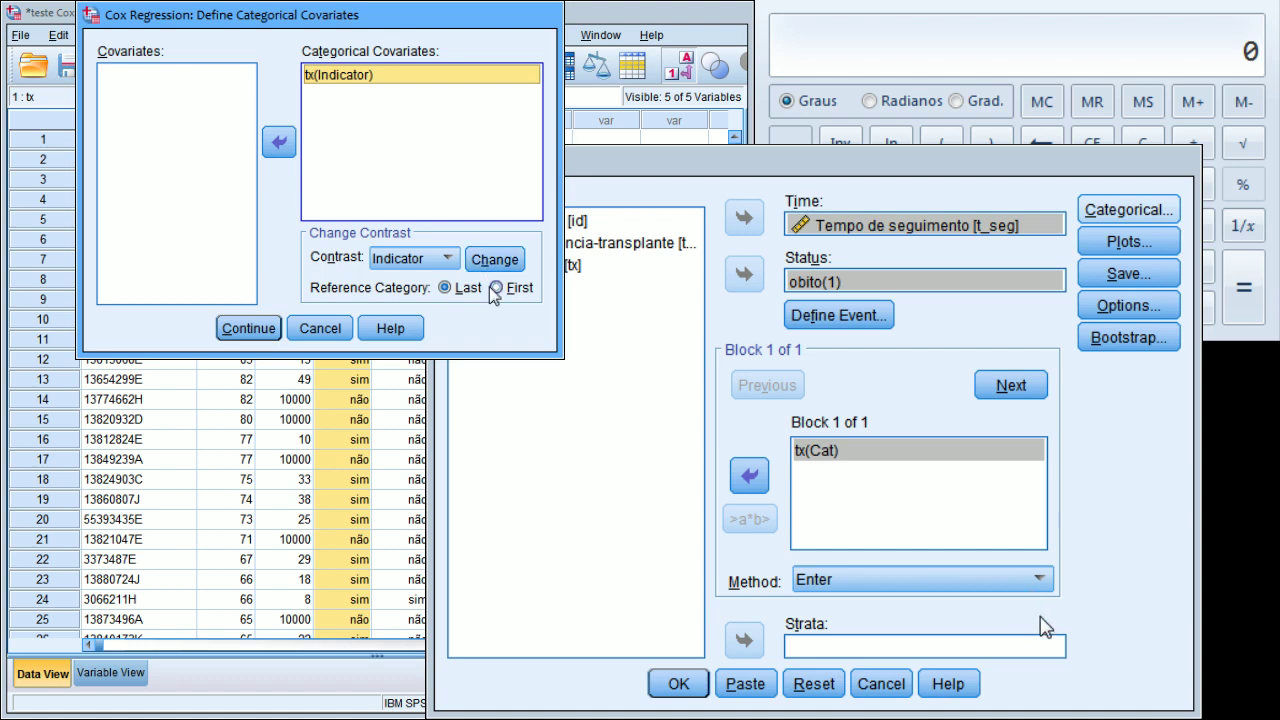
pyautogui.click(250, 329)
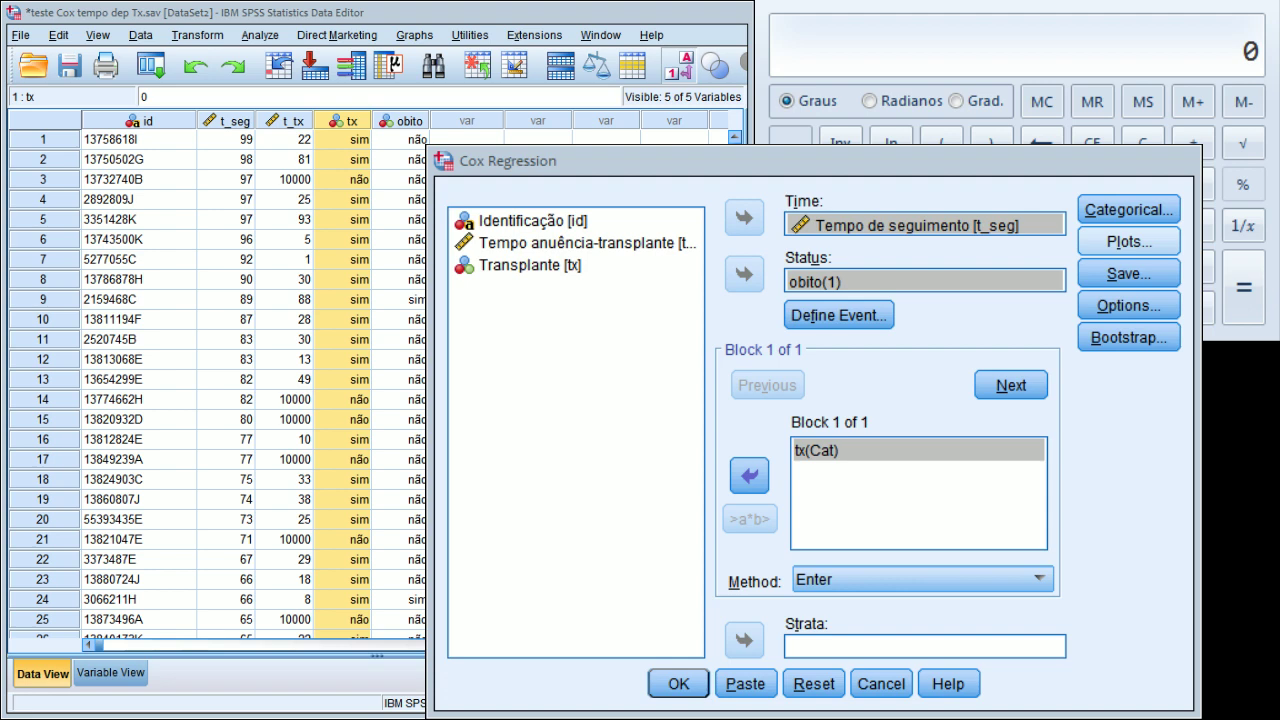
# Request a Survival plot for the Cox regression with separate lines for the categorical covariate tx.
pyautogui.click(1128, 241)
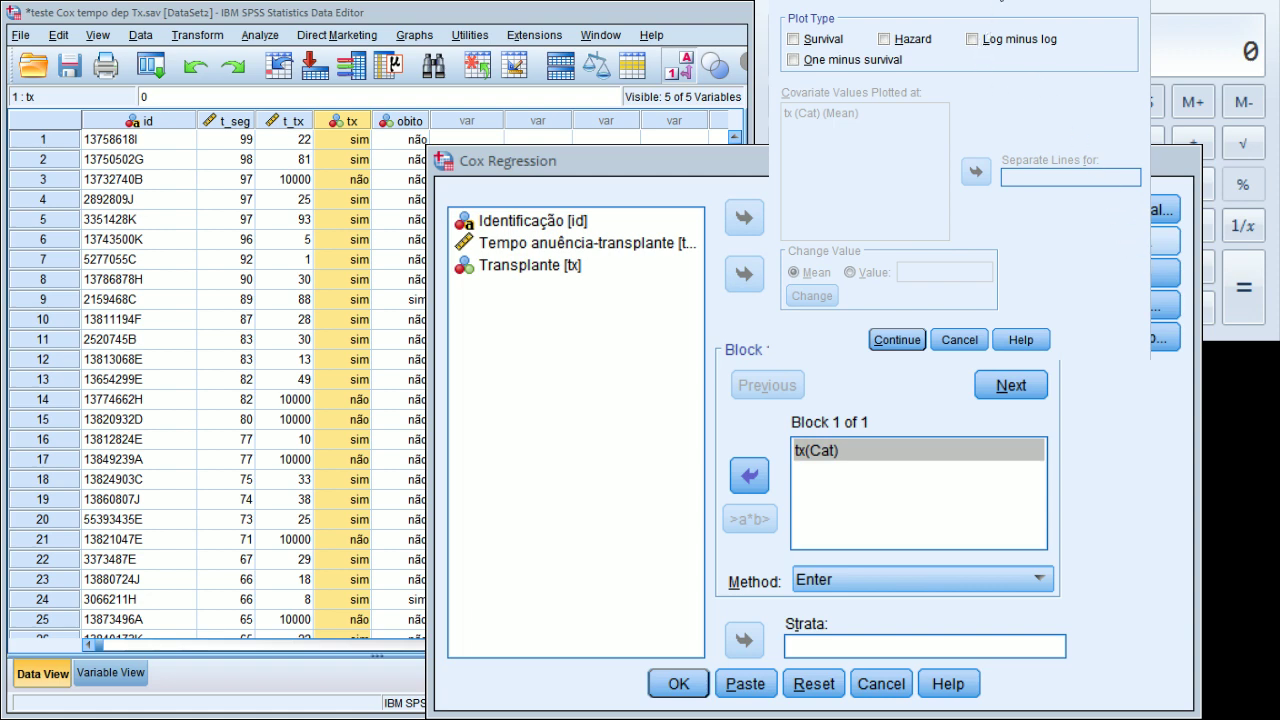
pyautogui.click(808, 41)
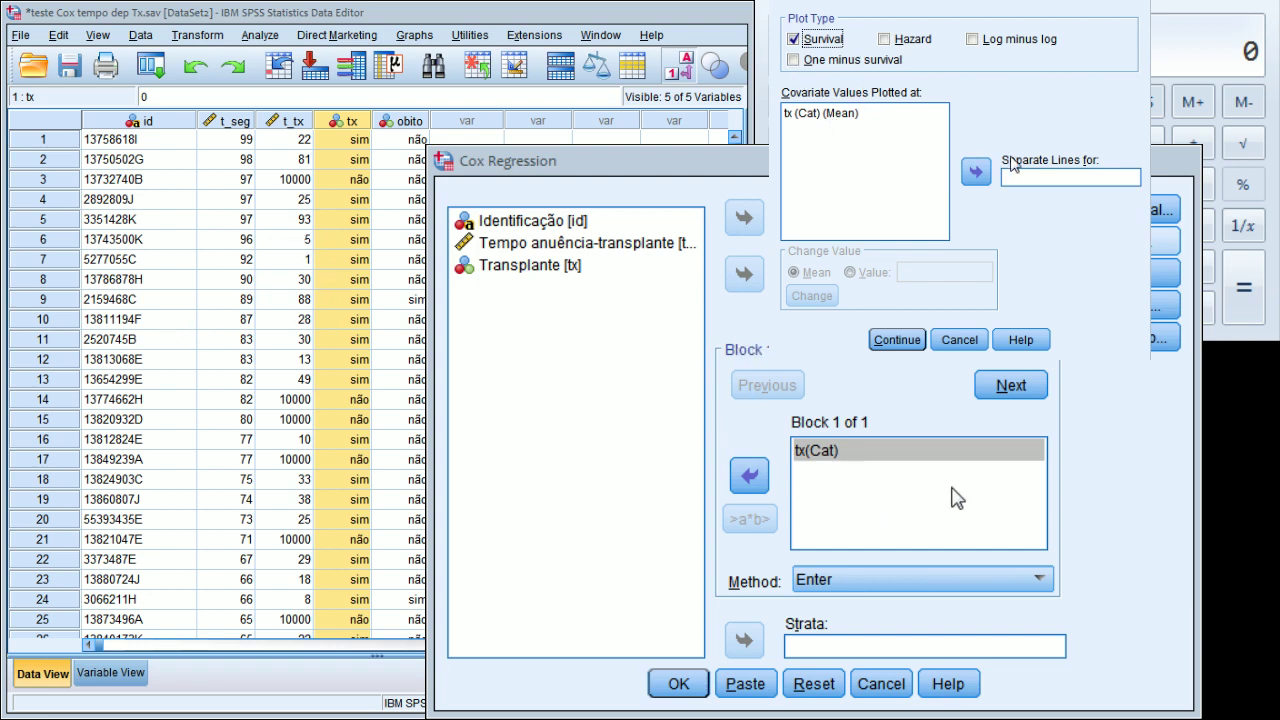
pyautogui.click(813, 116)
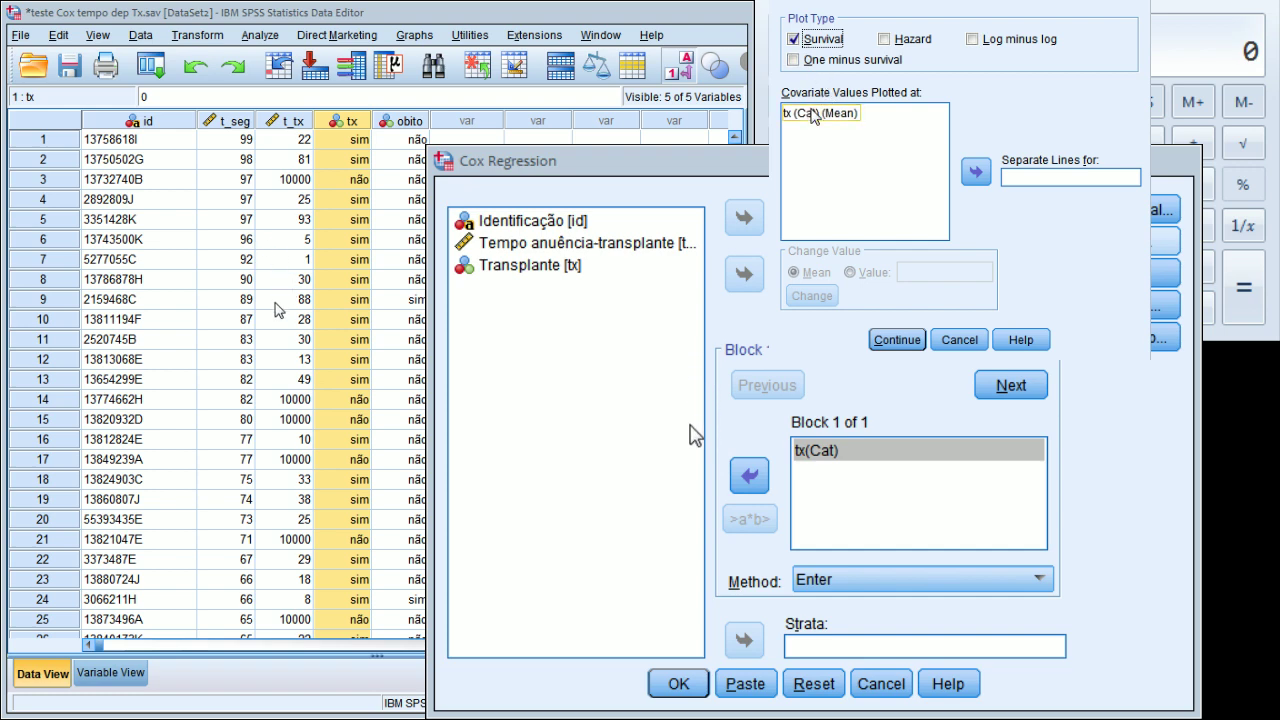
pyautogui.click(813, 114)
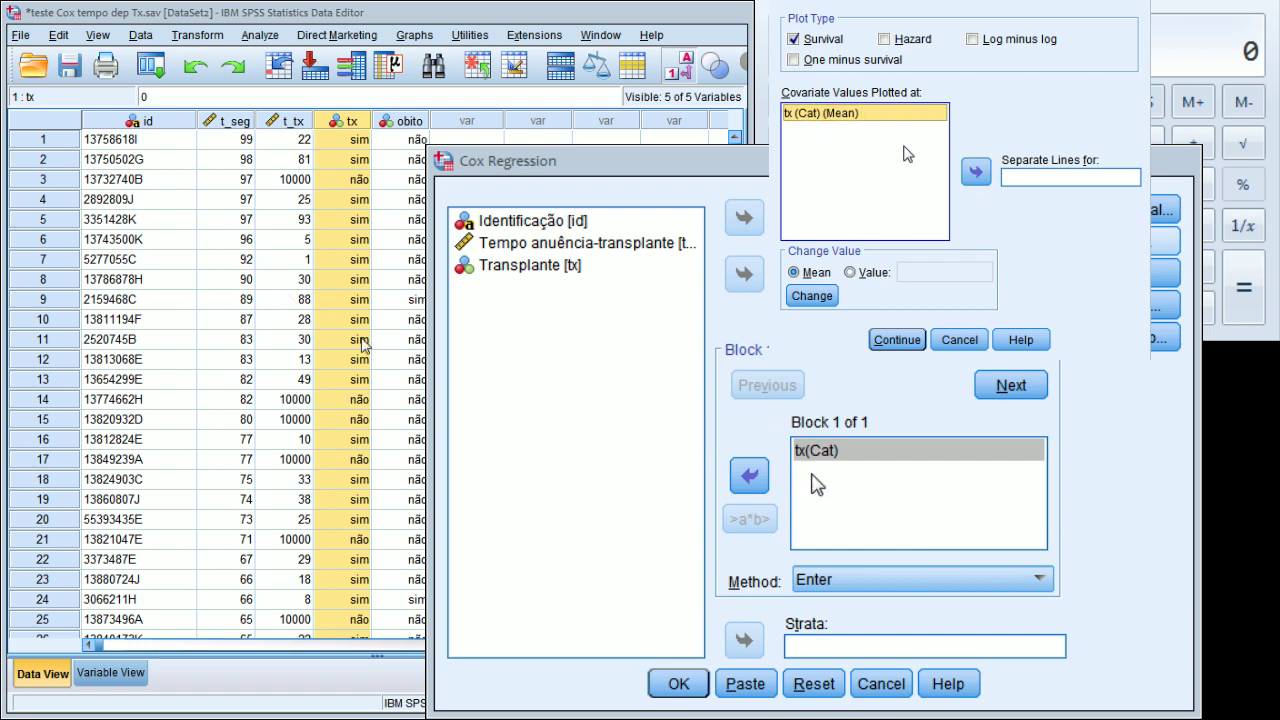
pyautogui.click(976, 173)
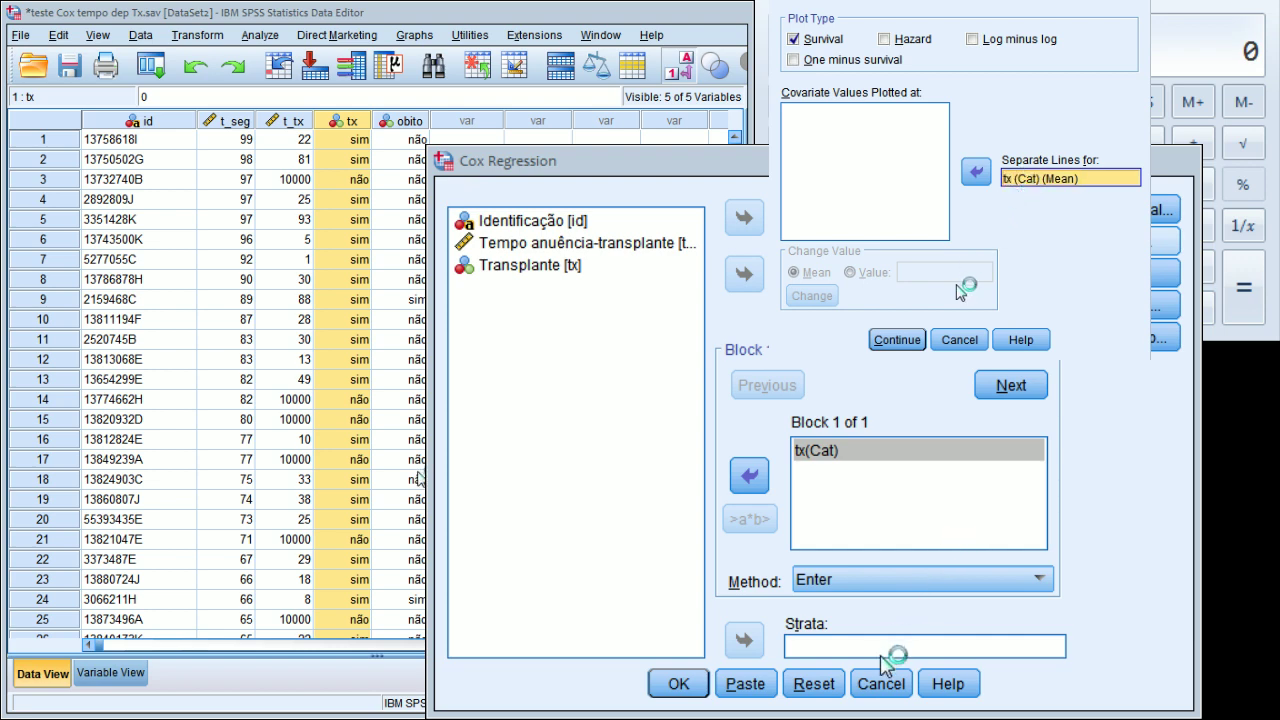
pyautogui.click(897, 341)
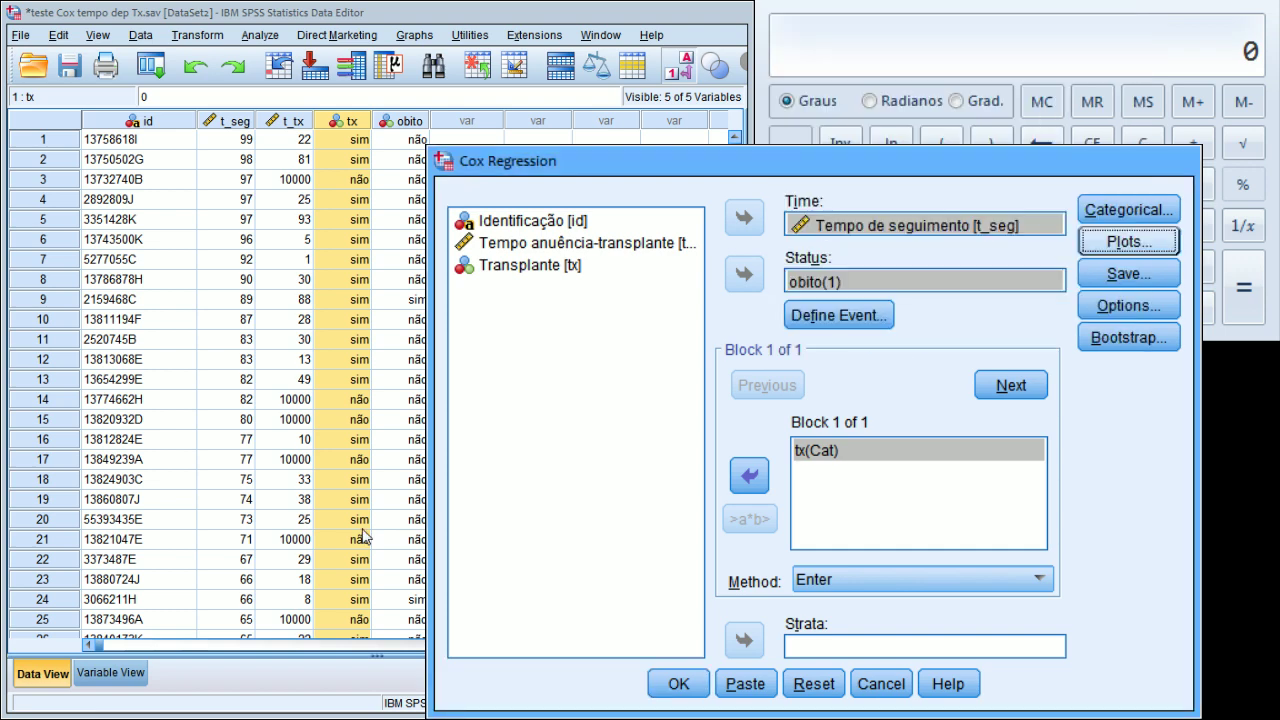
# Review the model variables that the Cox regression can save, without selecting any.
pyautogui.click(1142, 286)
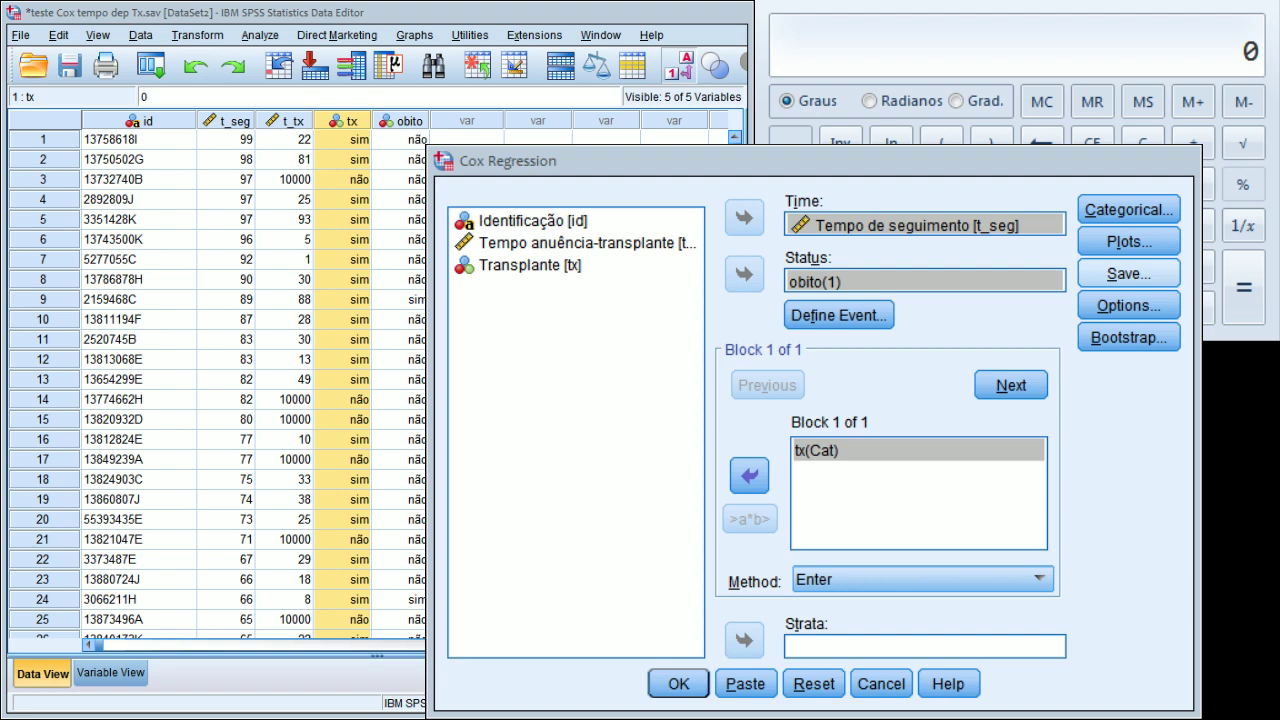
pyautogui.hotkey('alt', 's')
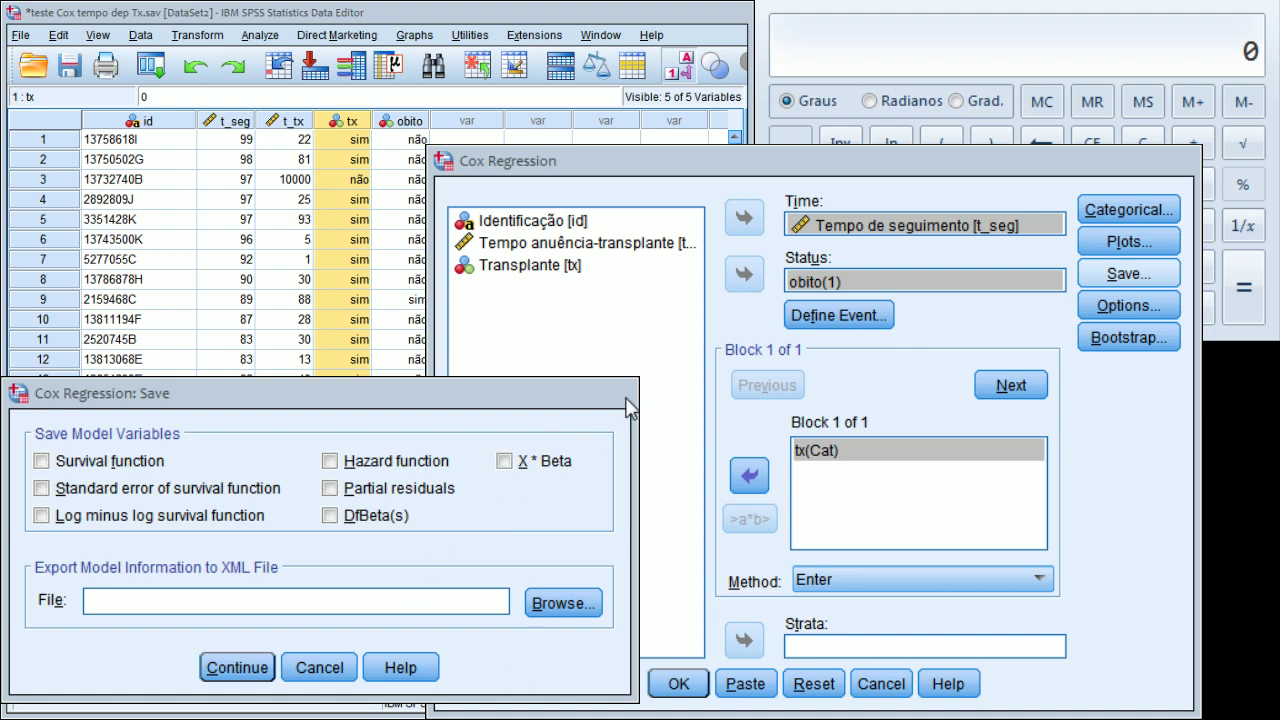
pyautogui.press('Return')
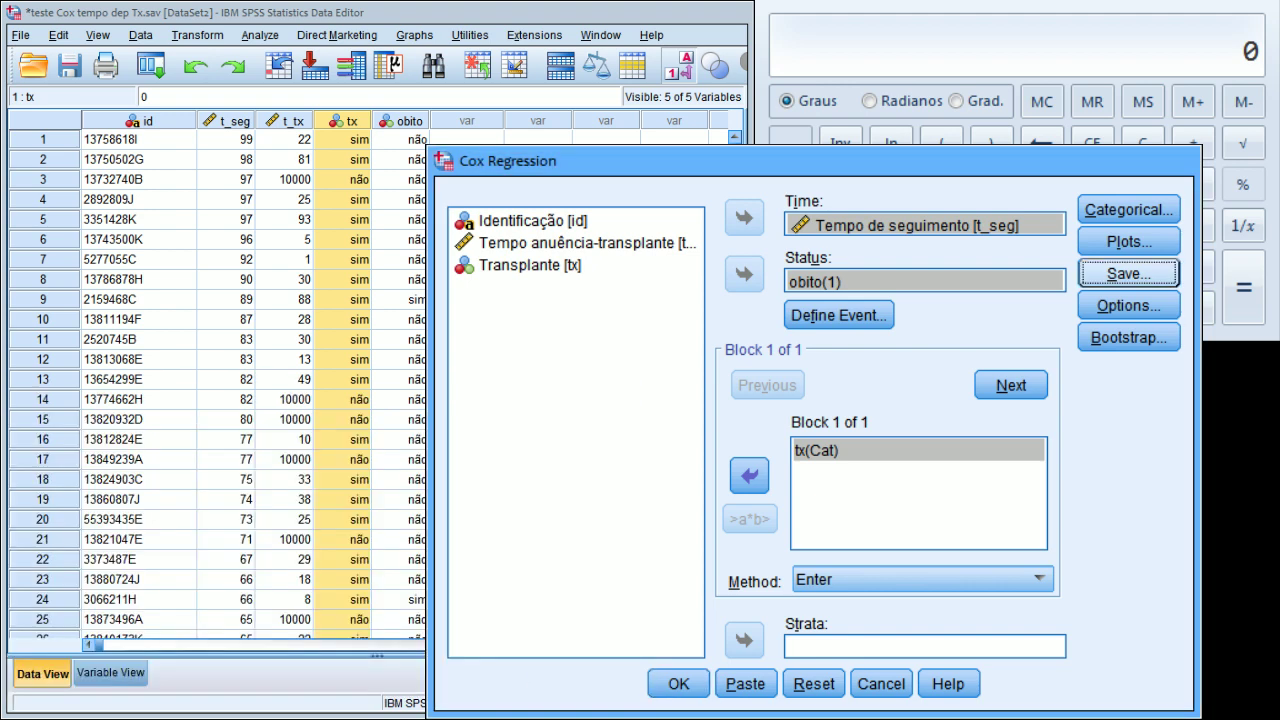
# Include the 95% CI for exp(B) in the model statistics and run the Cox regression.
pyautogui.click(1140, 274)
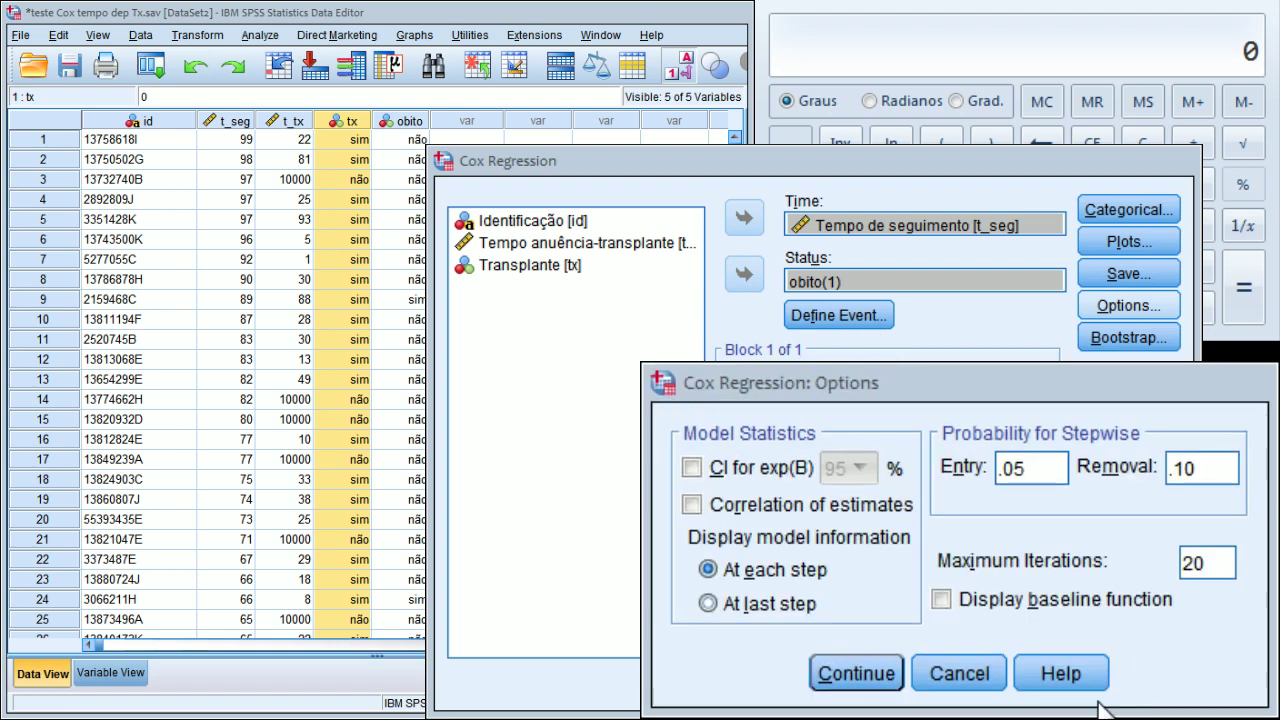
pyautogui.click(715, 466)
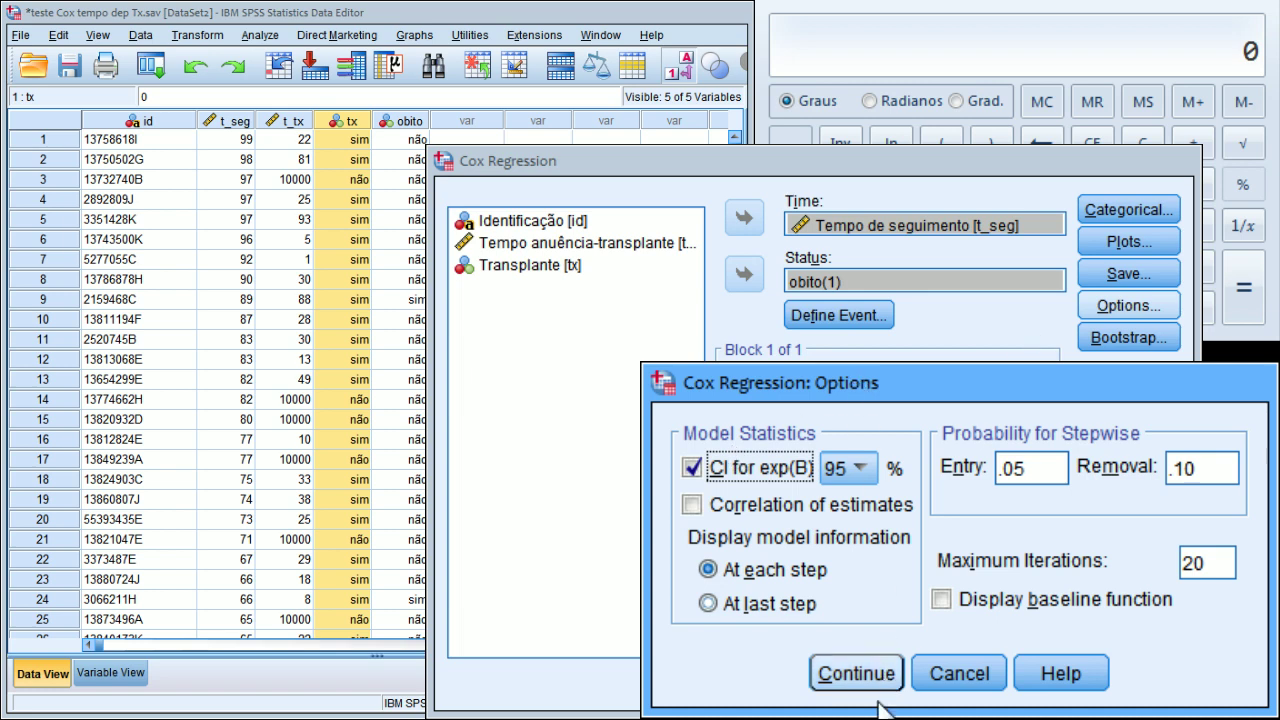
pyautogui.click(852, 673)
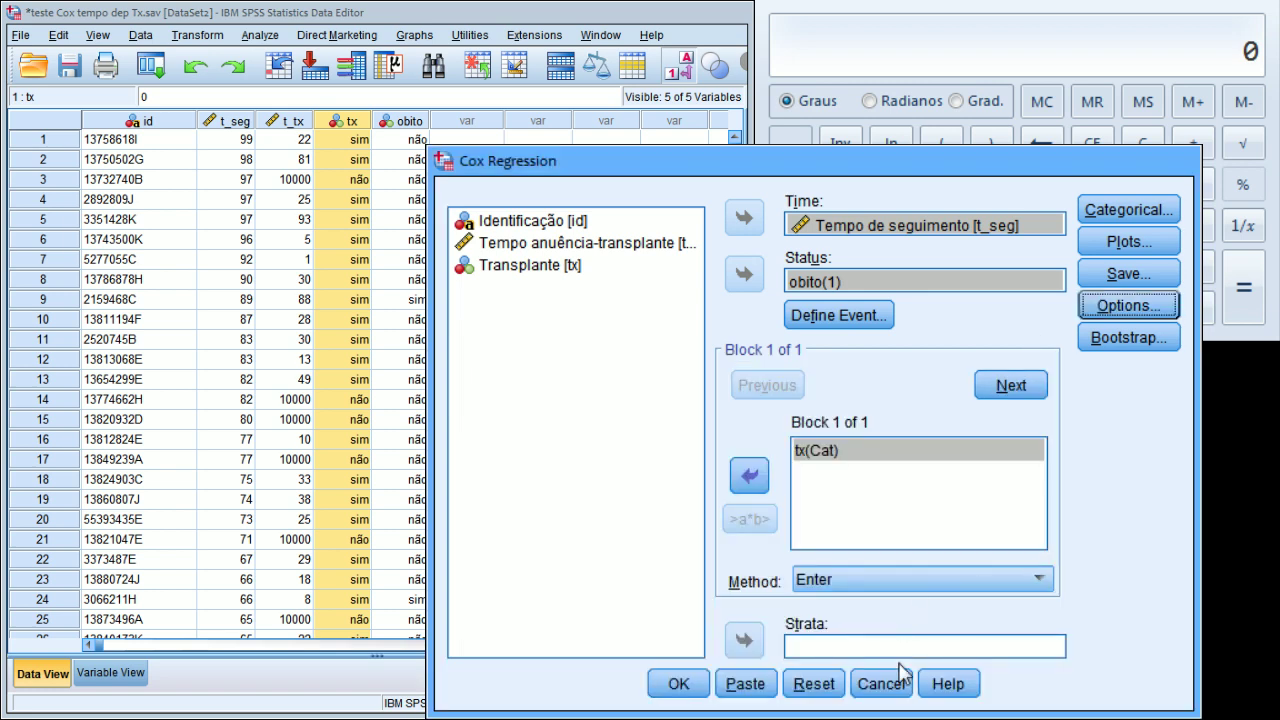
pyautogui.click(679, 684)
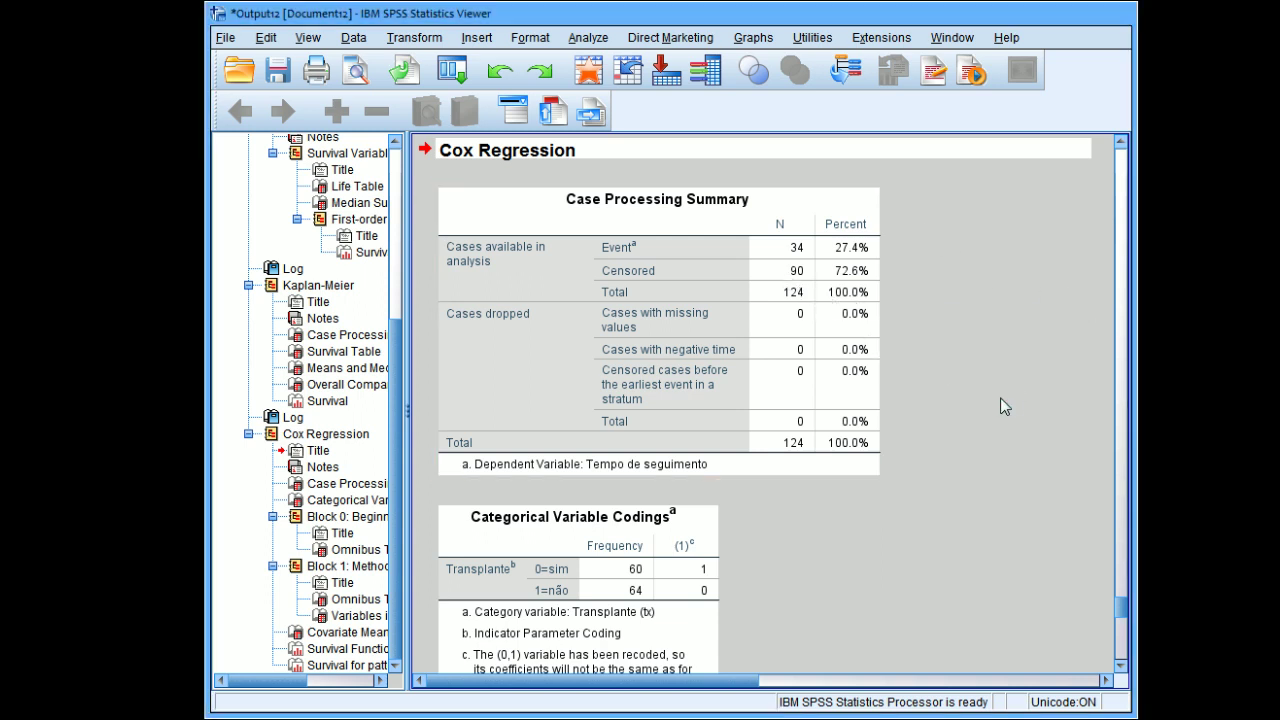
# Examine the Cox regression's Omnibus Tests and Variables in the Equation tables together with its survival function plot for patterns 1 - 2.
pyautogui.scroll(-5, 1003, 403)
pyautogui.scroll(-5, 1003, 400)
pyautogui.scroll(-5, 1004, 401)
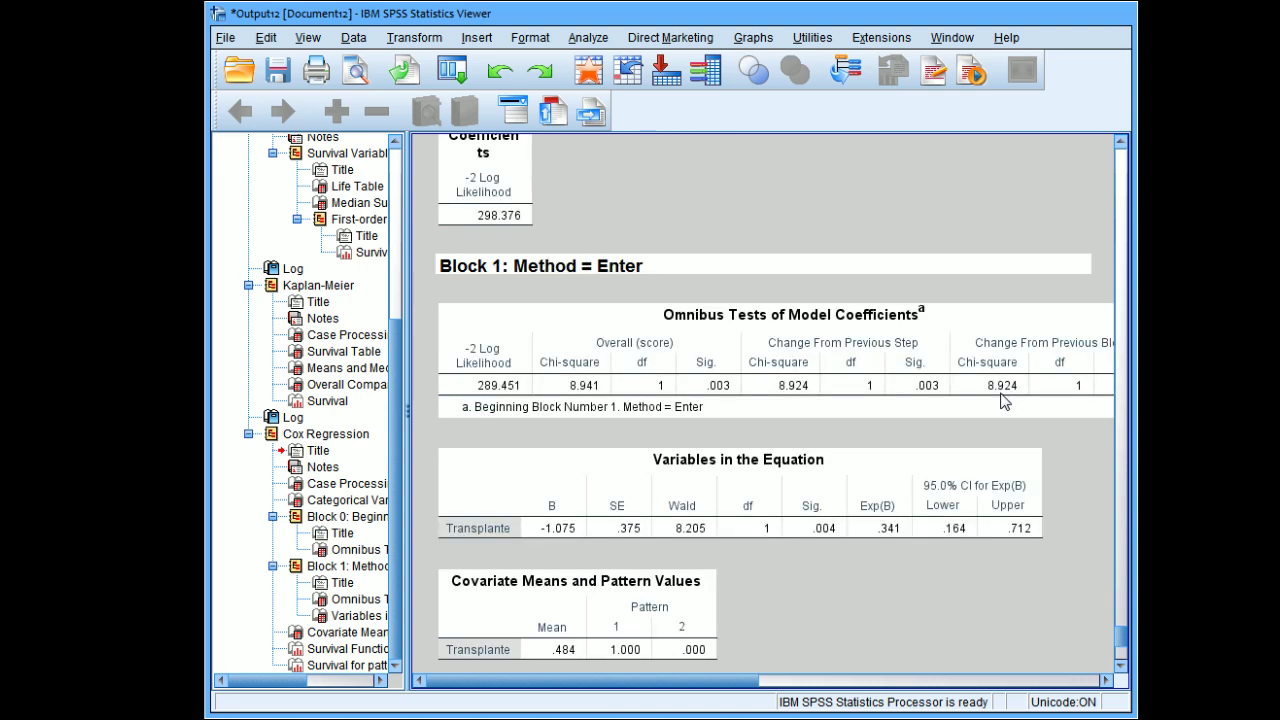
pyautogui.moveTo(1136, 618); pyautogui.dragTo(1224, 611)
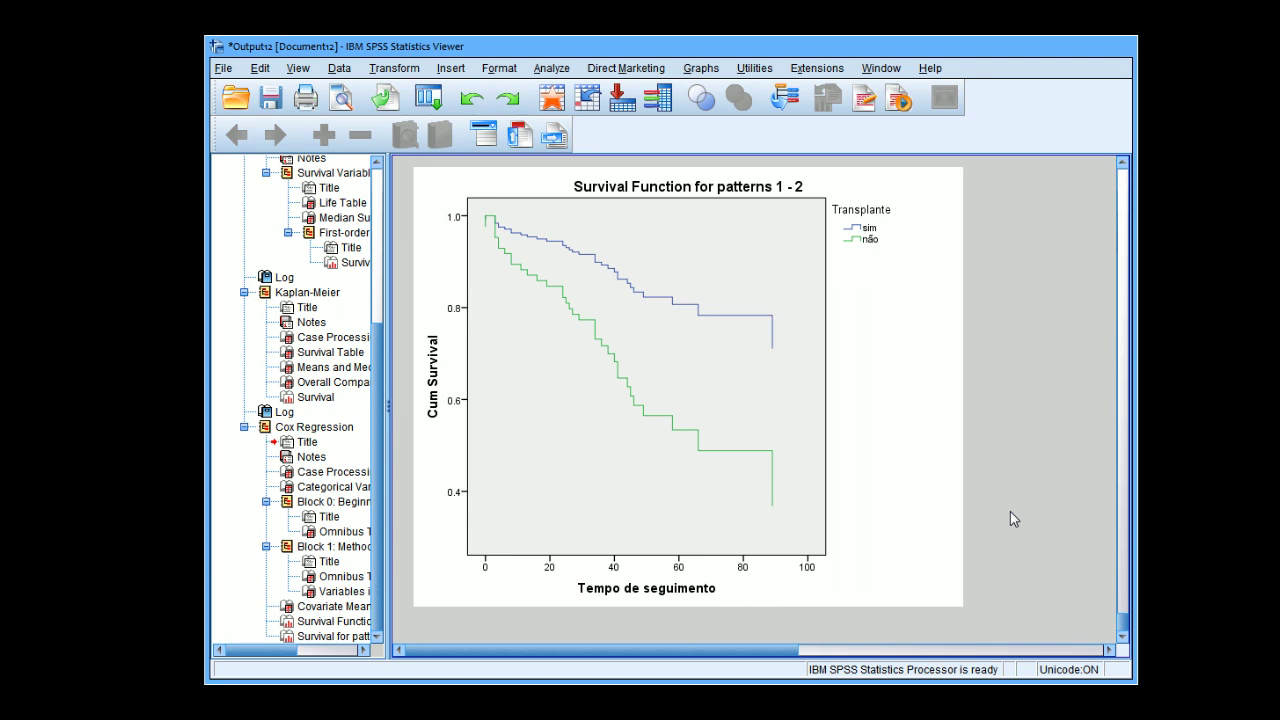
pyautogui.click(932, 483)
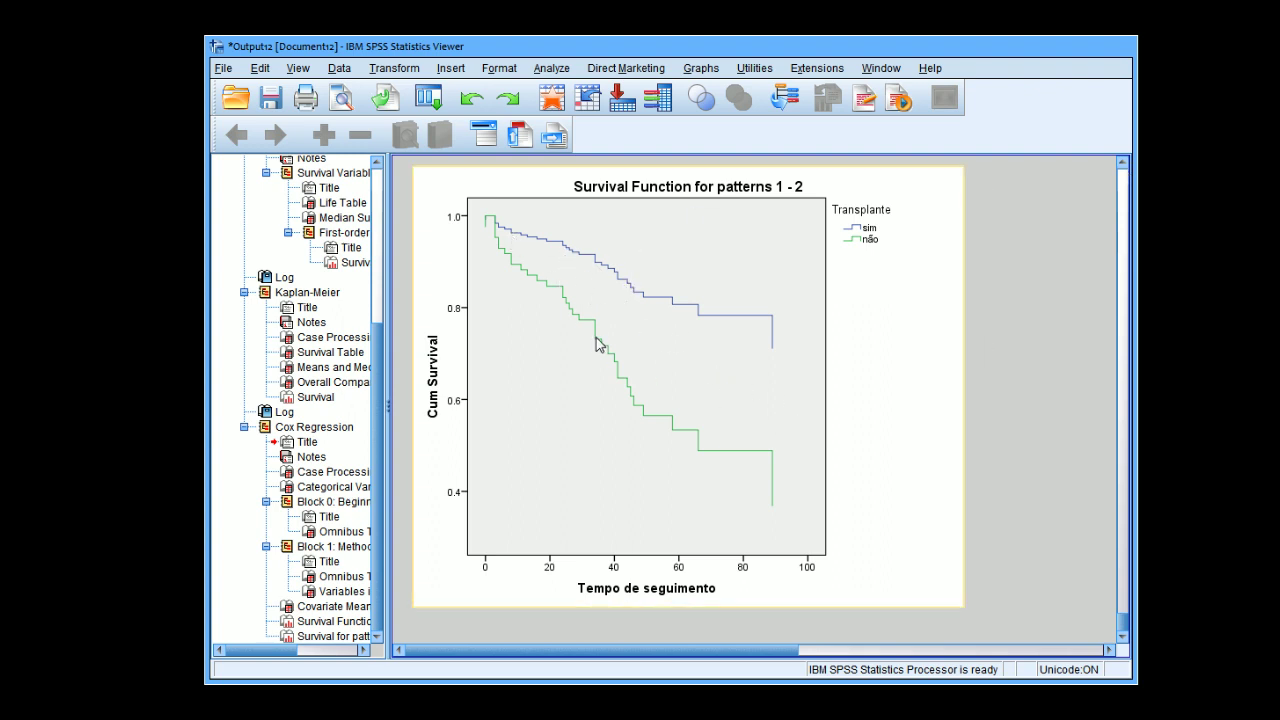
pyautogui.click(1121, 164)
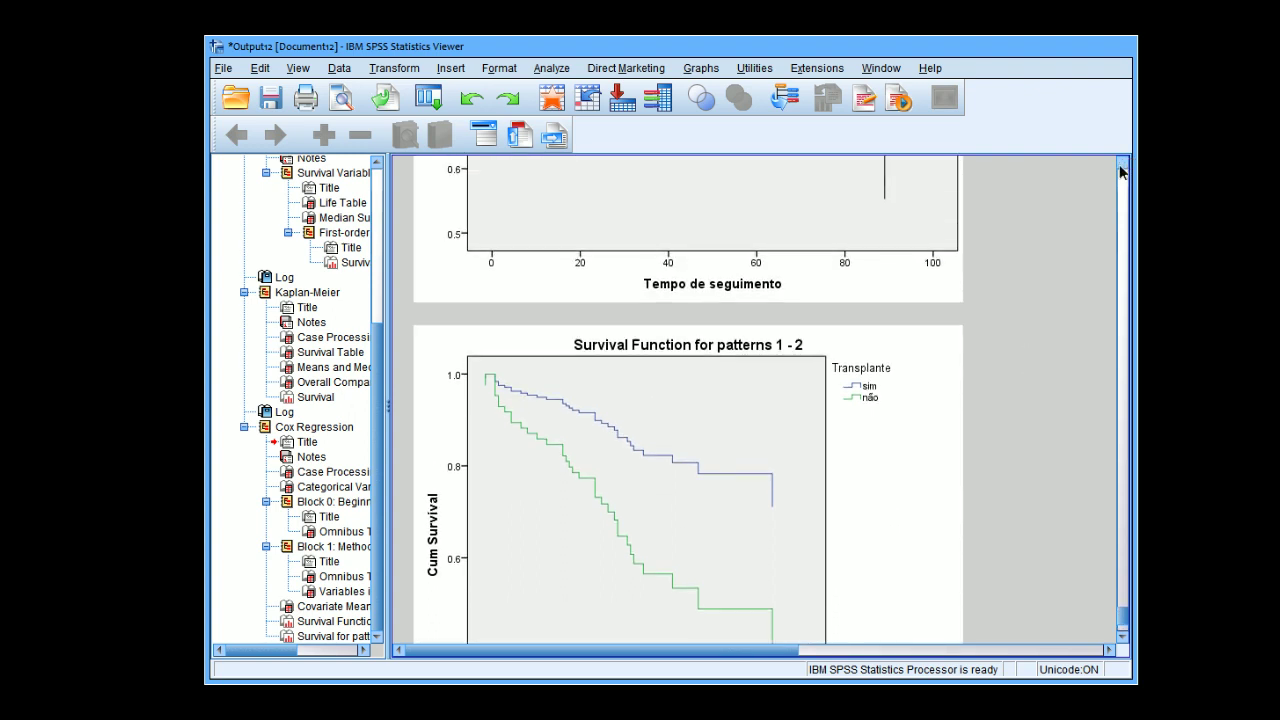
pyautogui.moveTo(1121, 172); pyautogui.dragTo(1121, 172)
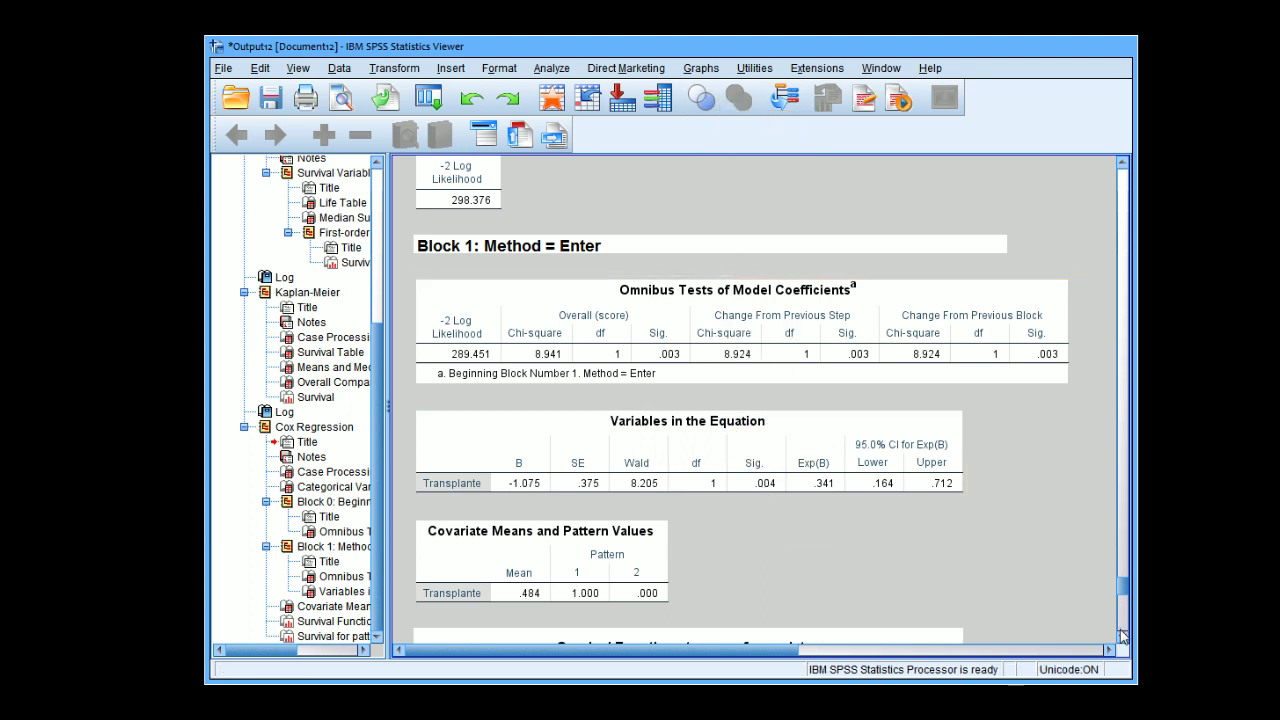
pyautogui.moveTo(1122, 640); pyautogui.dragTo(1122, 640)
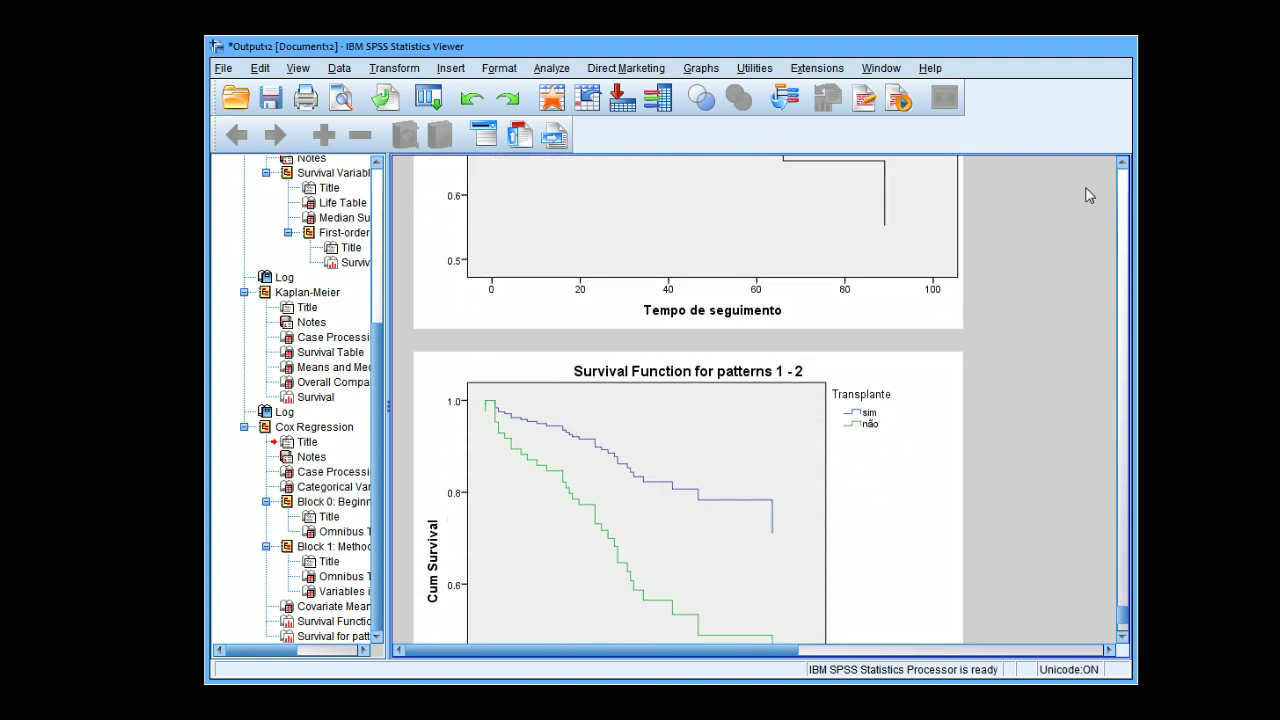
pyautogui.click(1124, 210)
pyautogui.click(1124, 210)
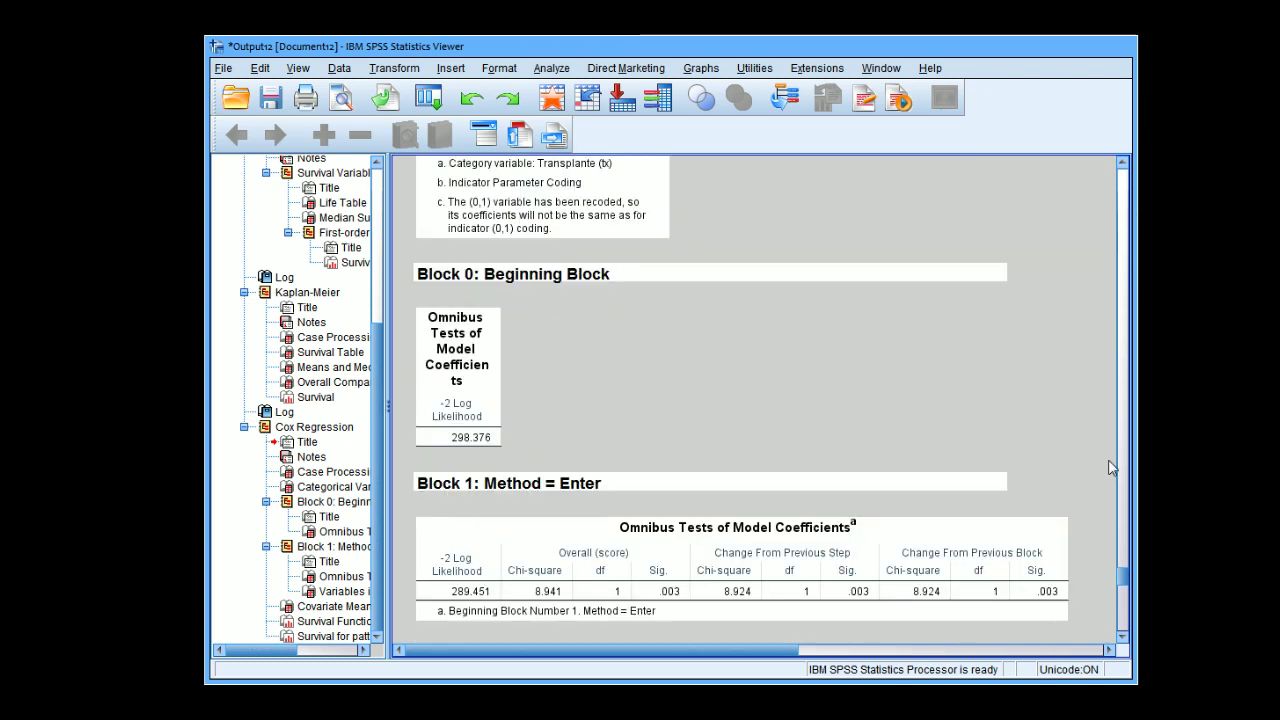
pyautogui.scroll(-5, 1126, 645)
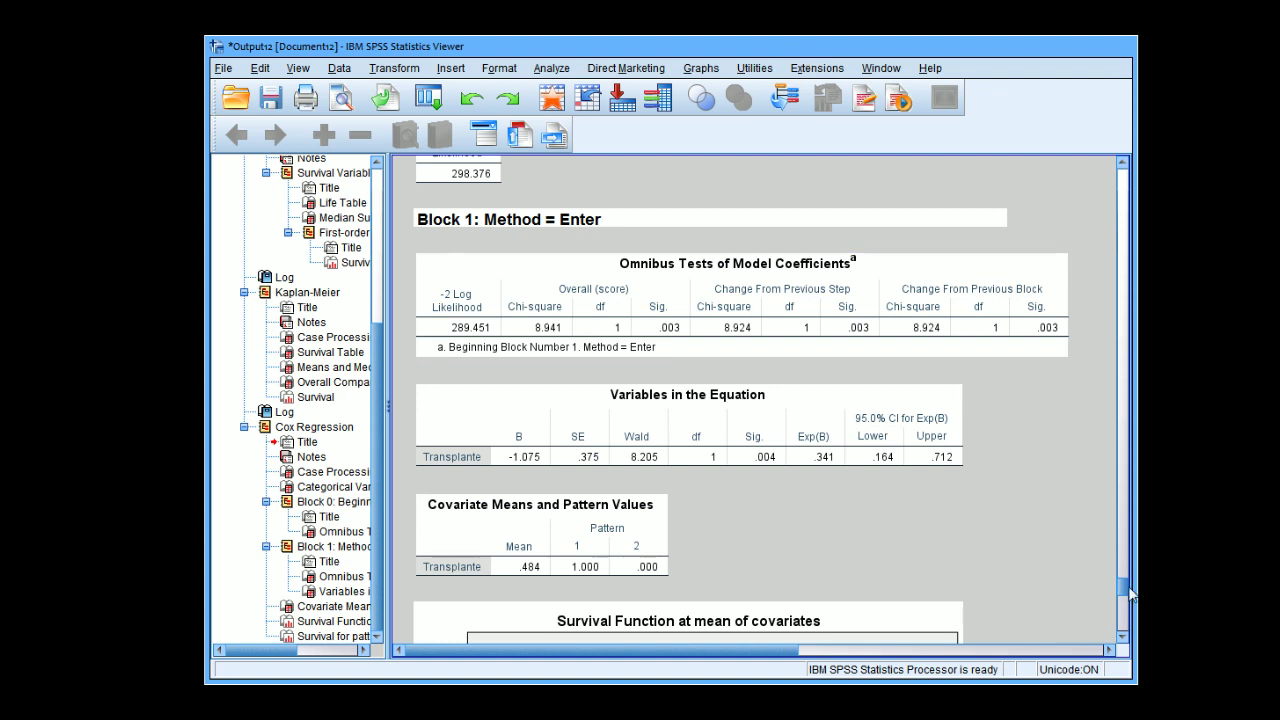
pyautogui.moveTo(1124, 588); pyautogui.dragTo(1127, 620)
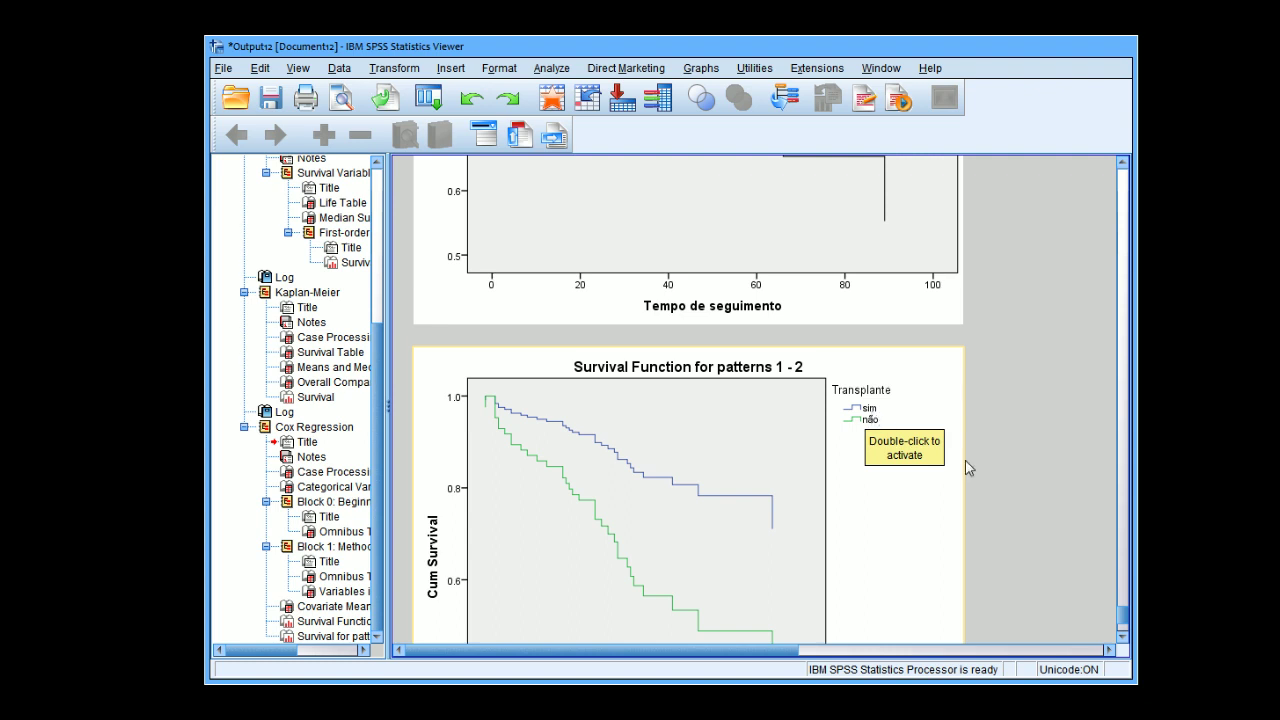
pyautogui.moveTo(1122, 170); pyautogui.dragTo(1122, 170)
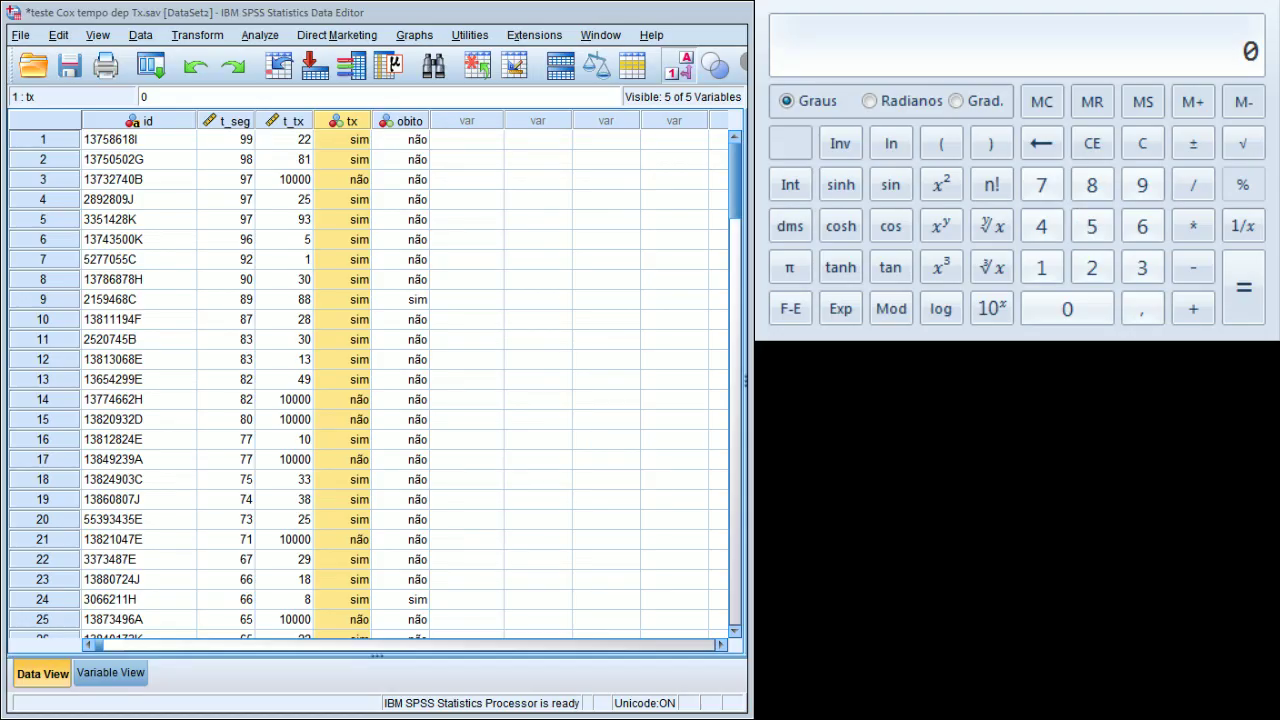
# Rerun the Cox regression with the reference category of tx changed to First, keeping the Indicator contrast.
pyautogui.click(486, 14)
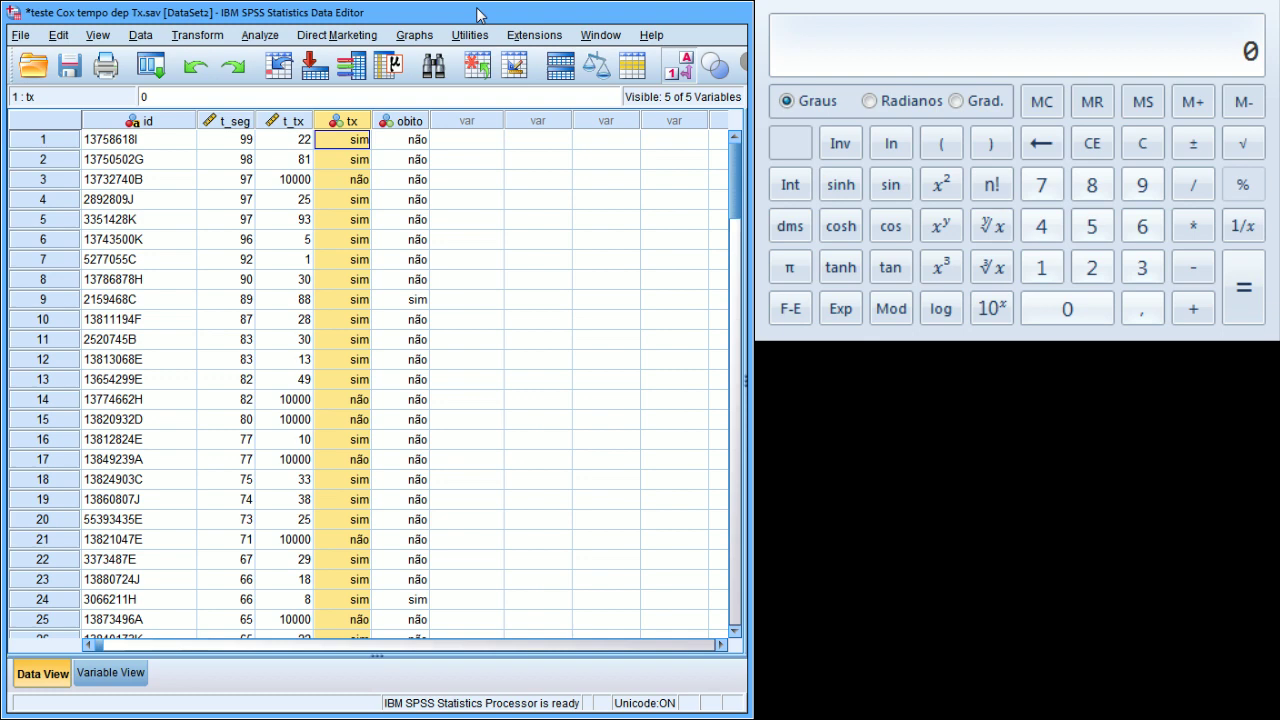
pyautogui.click(262, 35)
pyautogui.moveTo(343, 393)
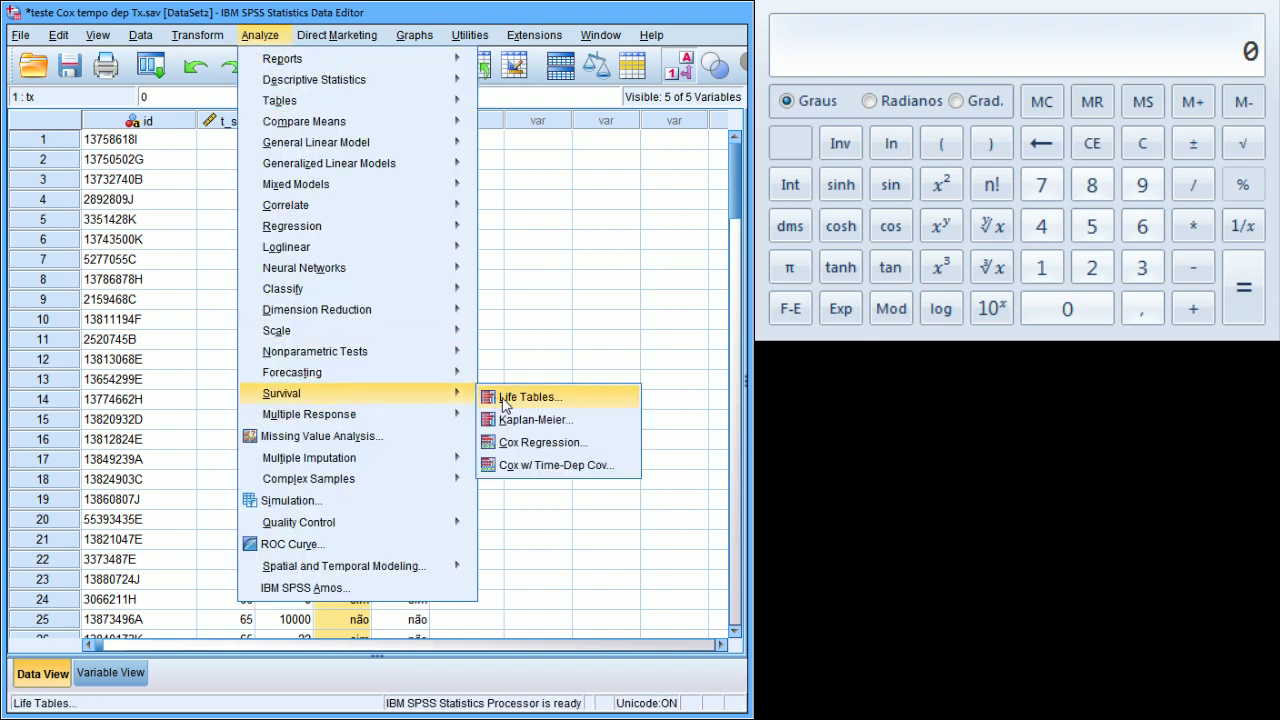
pyautogui.click(525, 440)
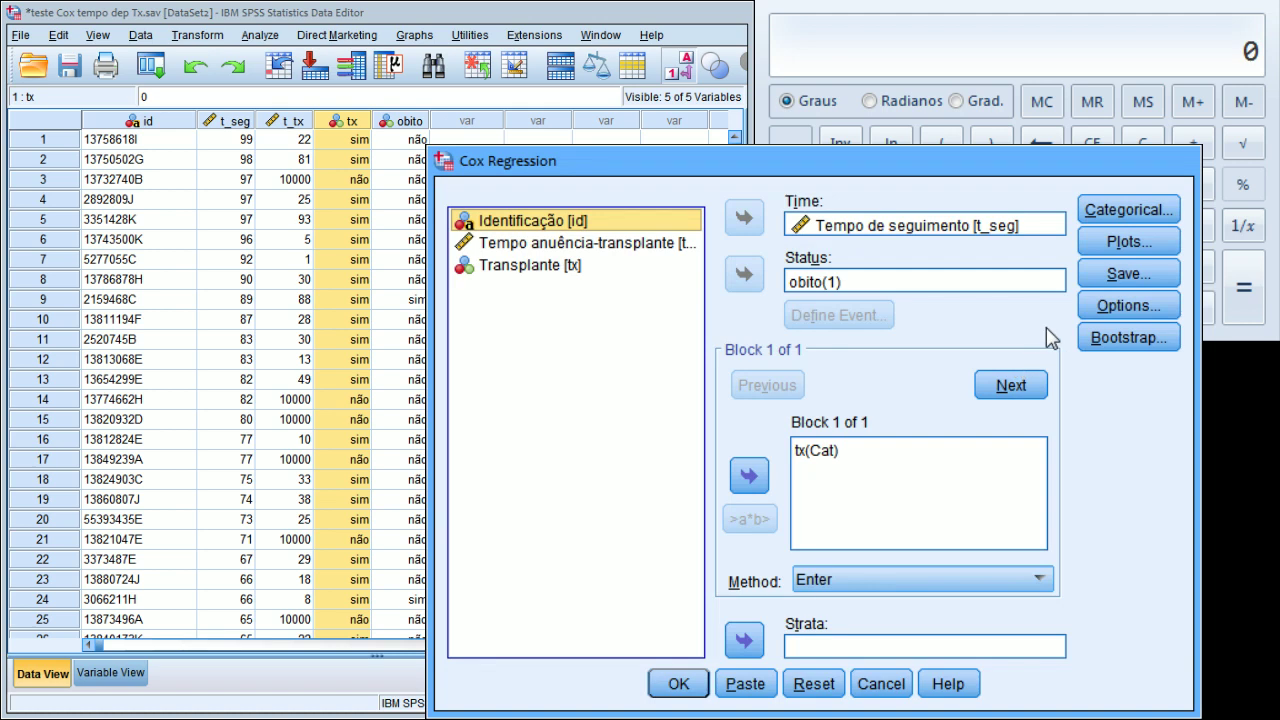
pyautogui.click(1130, 212)
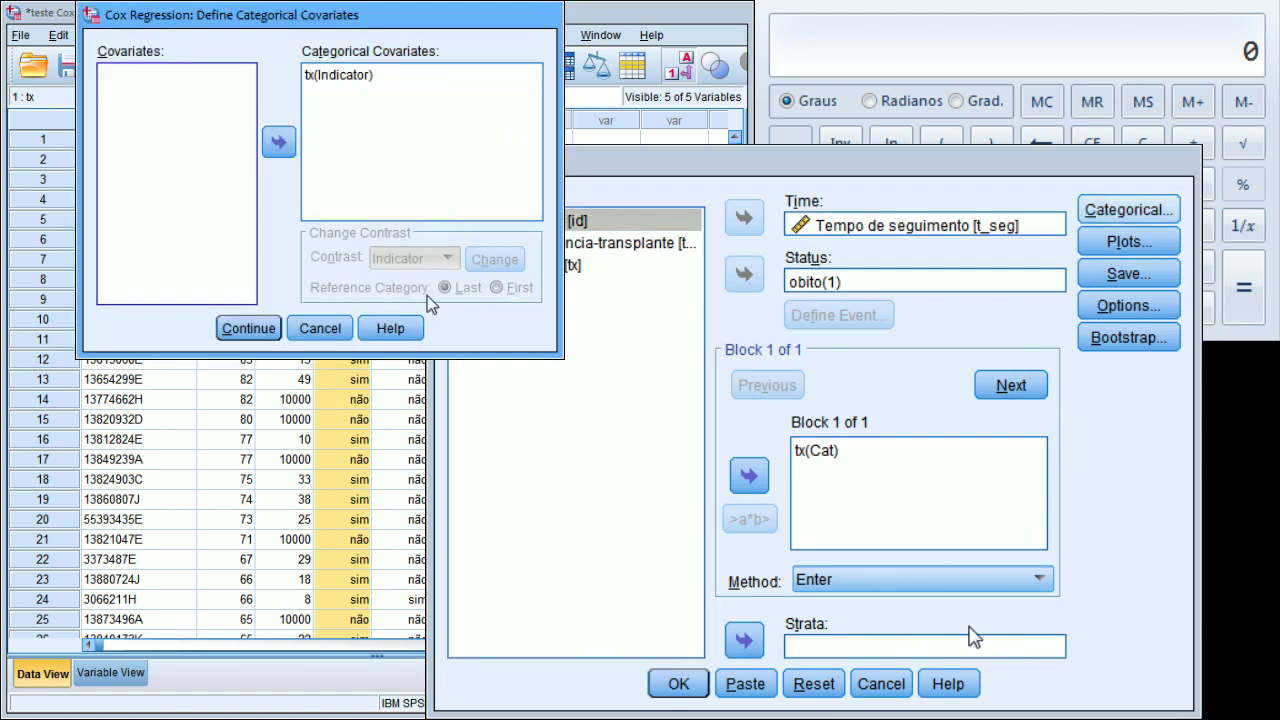
pyautogui.click(358, 82)
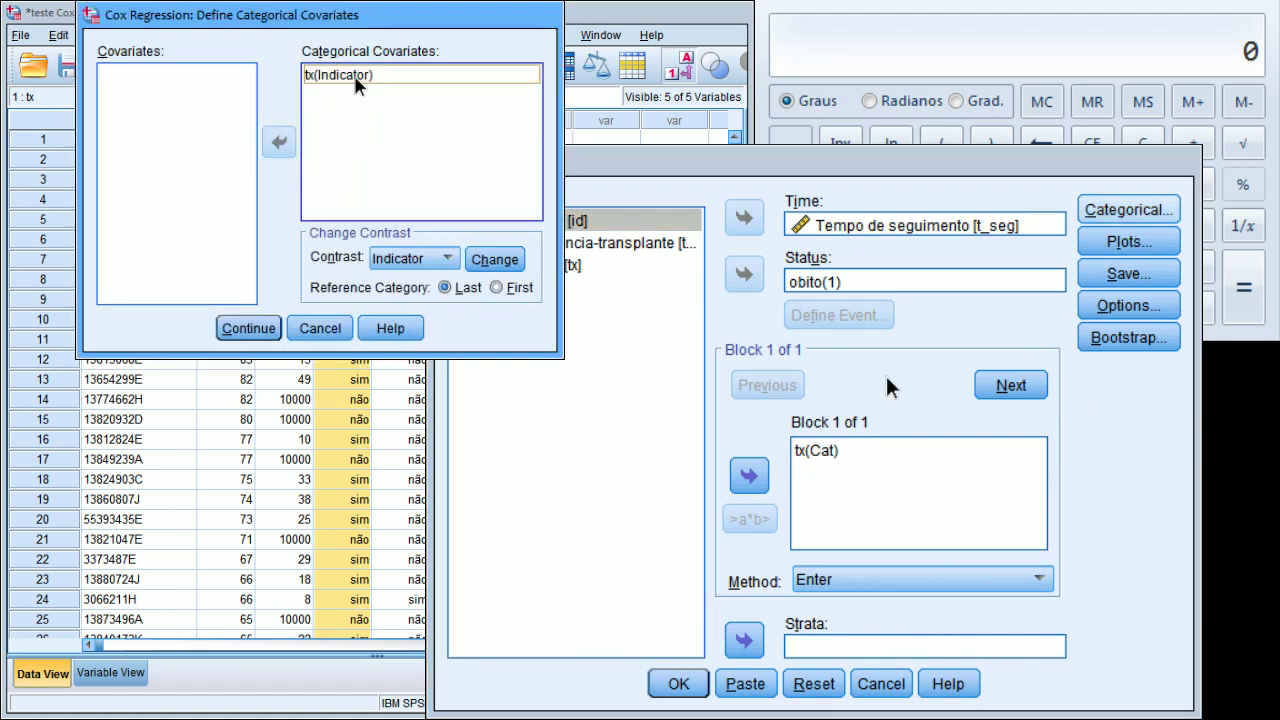
pyautogui.click(496, 288)
pyautogui.click(494, 260)
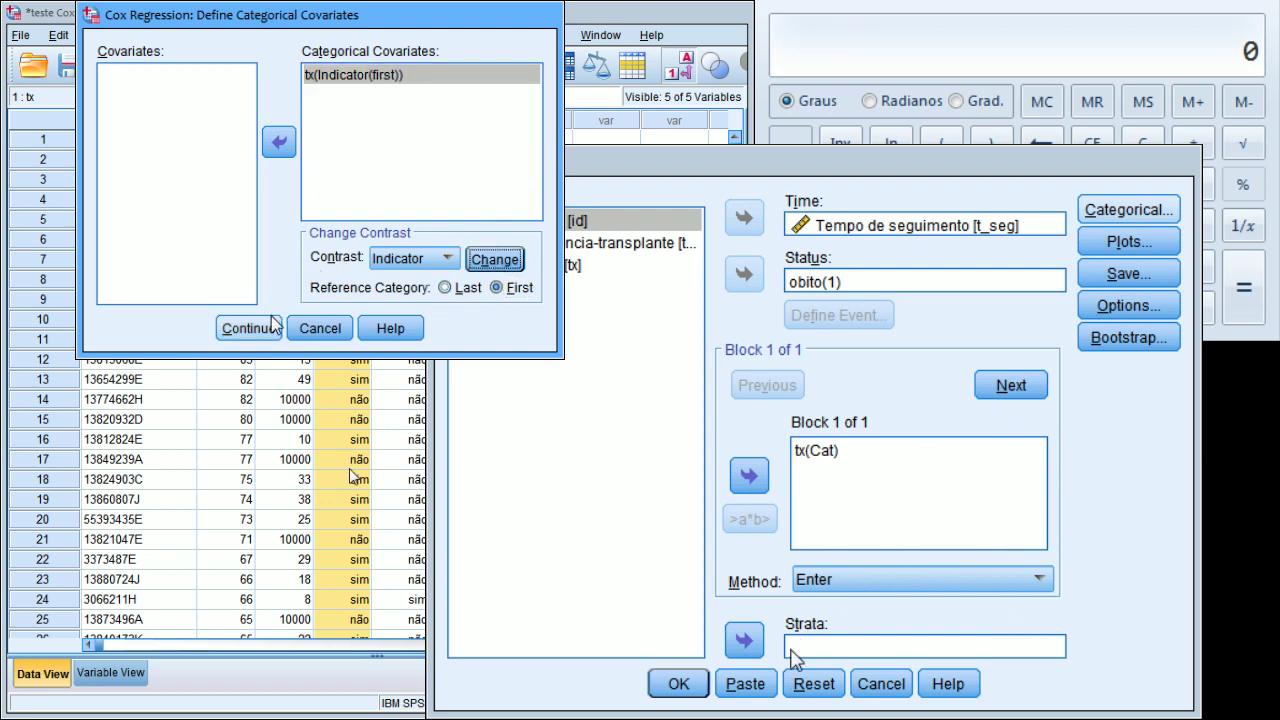
pyautogui.click(248, 328)
pyautogui.click(672, 684)
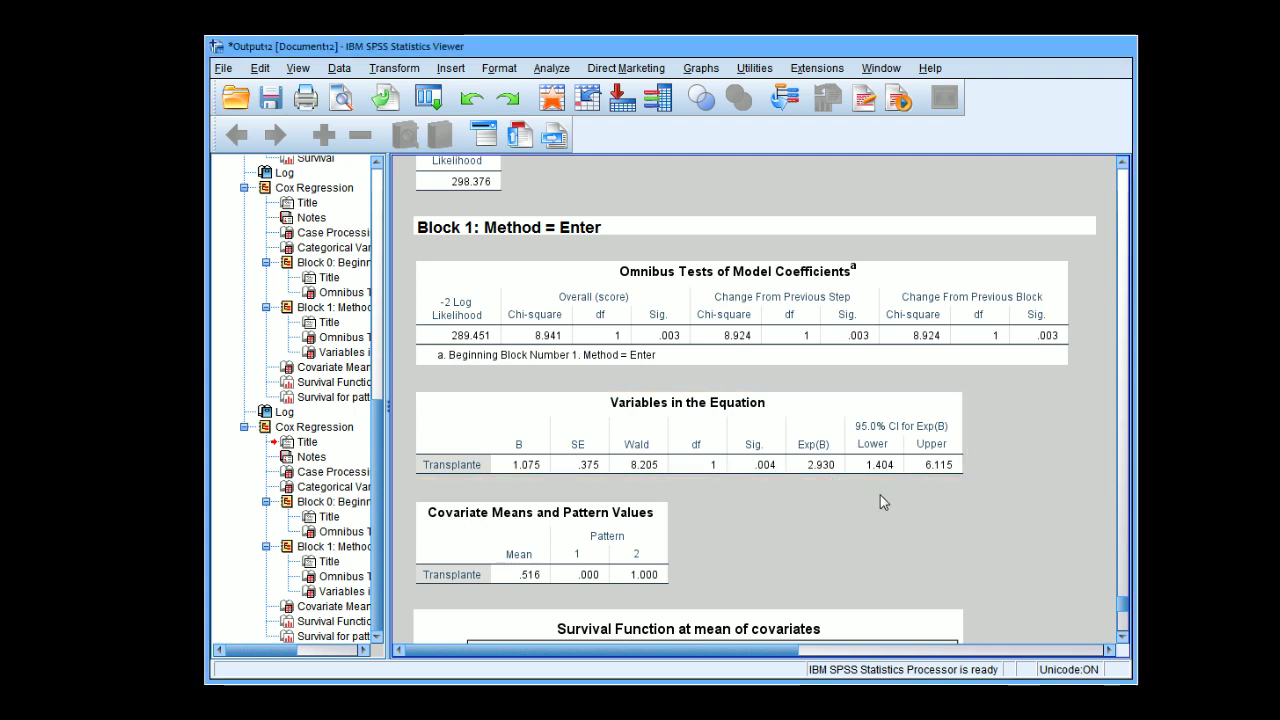
# Compare the rerun Cox model's Exp(B) and confidence interval for Transplante with its survival curves for the two groups.
pyautogui.moveTo(1123, 603); pyautogui.dragTo(1124, 628)
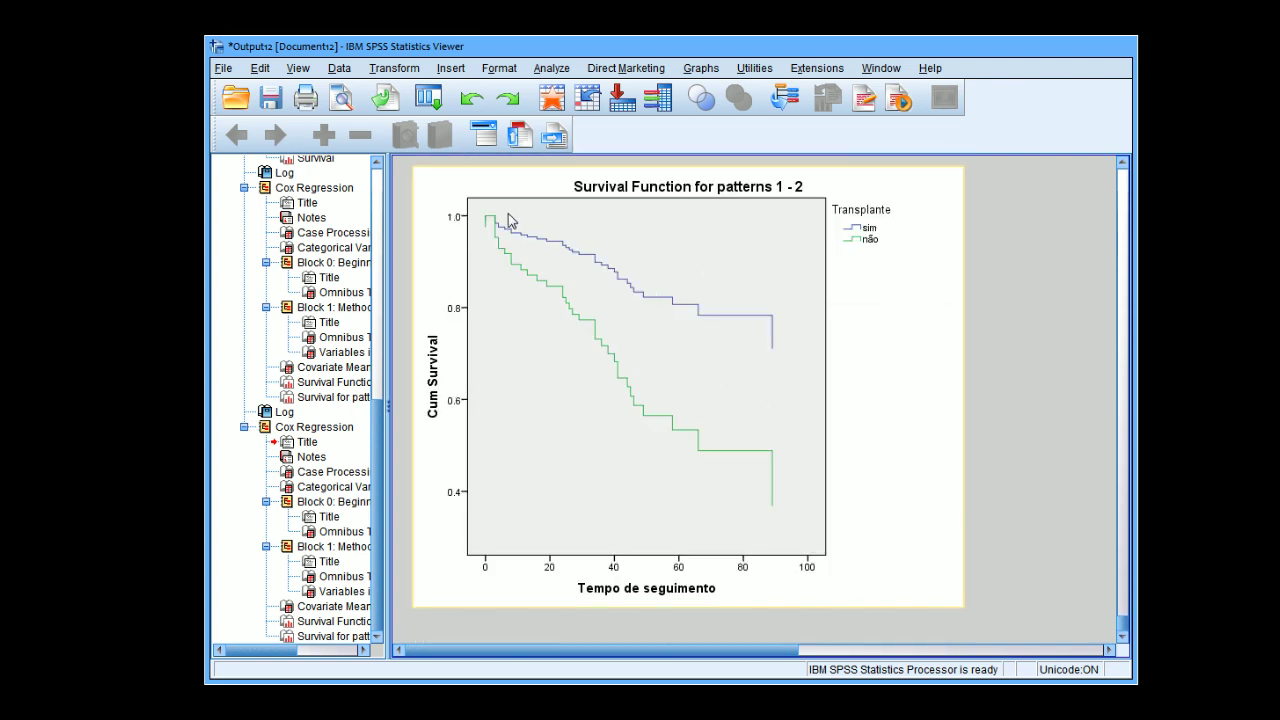
pyautogui.scroll(5, 1021, 543)
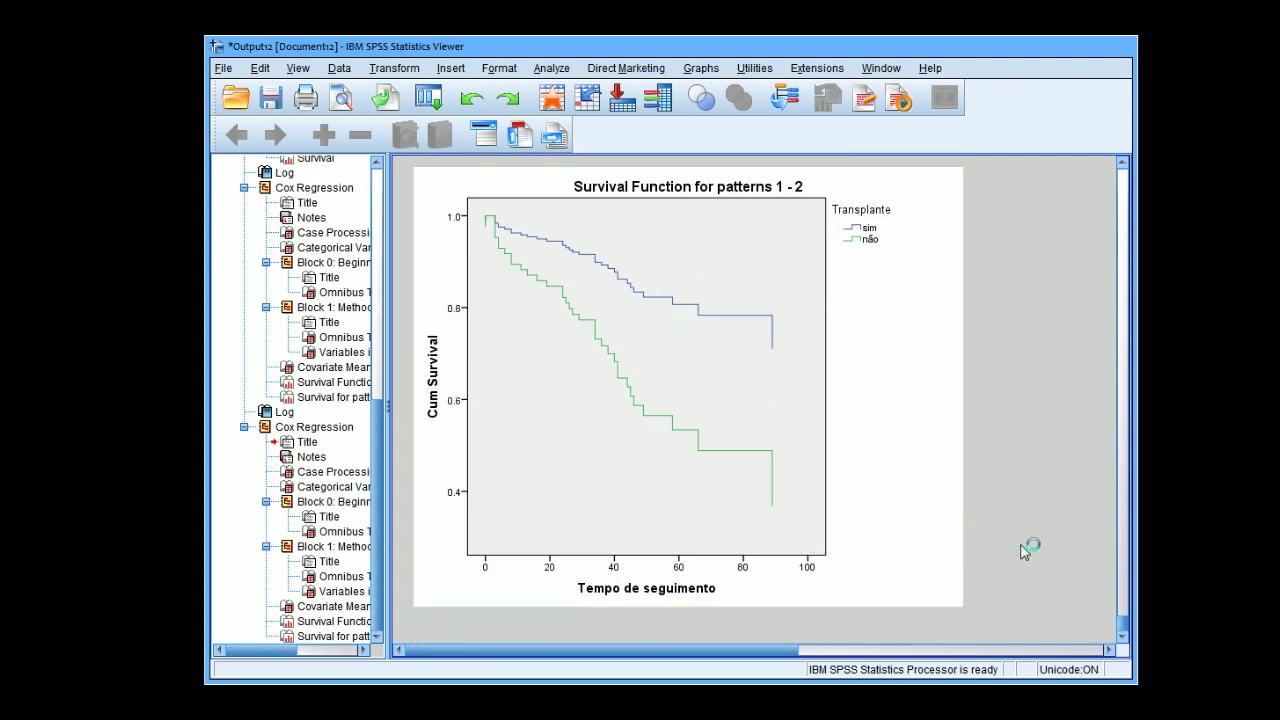
pyautogui.scroll(5, 1021, 543)
pyautogui.scroll(-3, 1021, 543)
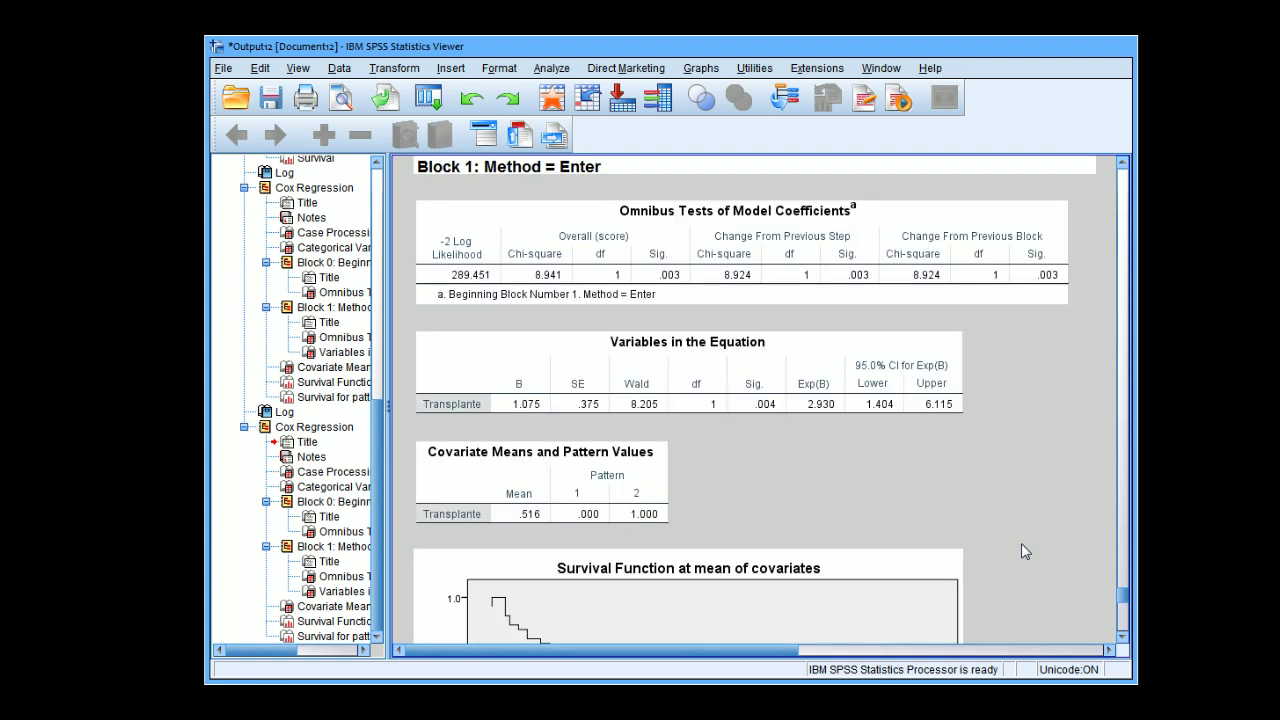
pyautogui.click(818, 412)
pyautogui.click(1124, 618)
pyautogui.click(1124, 618)
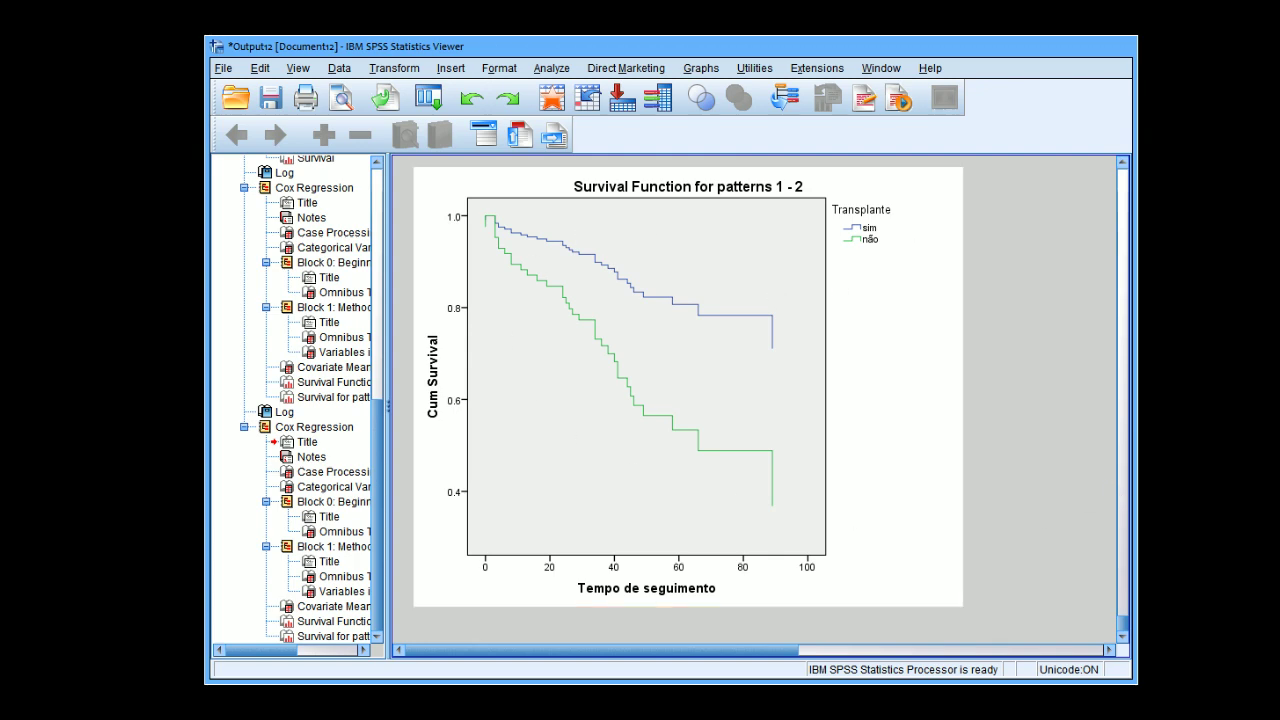
pyautogui.scroll(3, 1128, 615)
pyautogui.moveTo(1127, 615); pyautogui.dragTo(1125, 588)
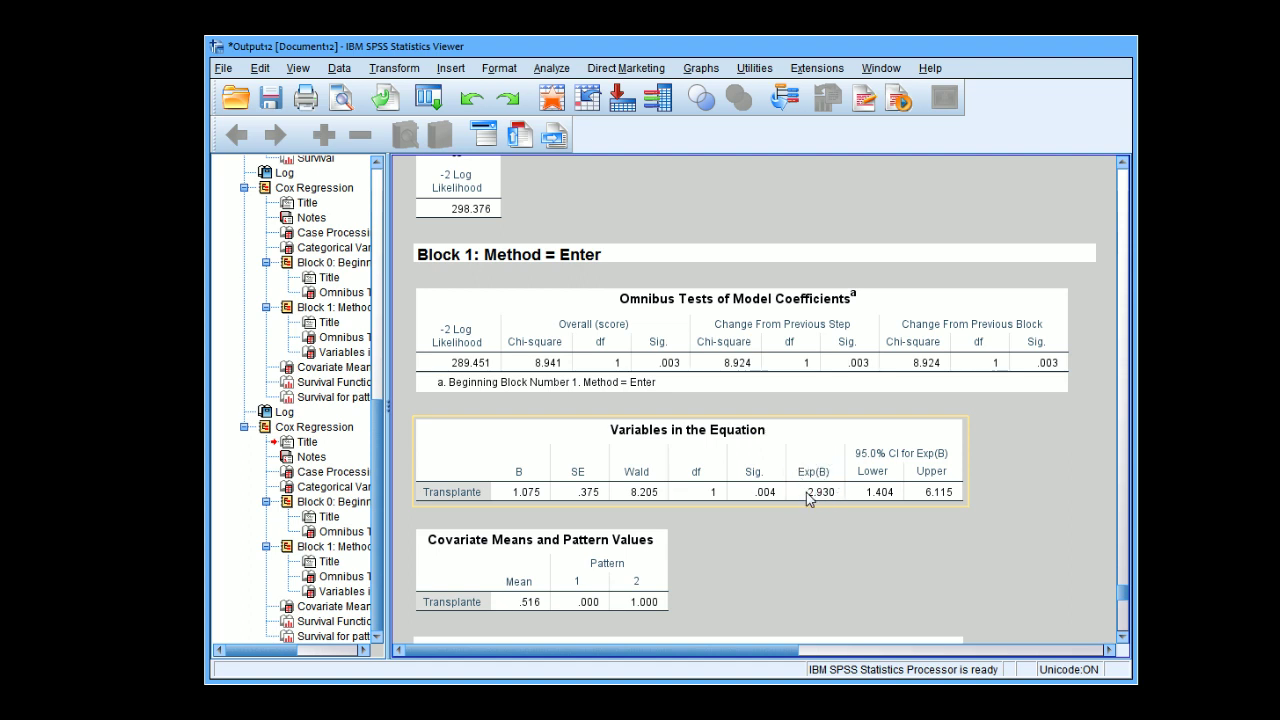
# Examine the survival plot for patterns 1 - 2 near a follow-up time of 40, alongside the Variables in the Equation table.
pyautogui.moveTo(1118, 592); pyautogui.dragTo(1118, 618)
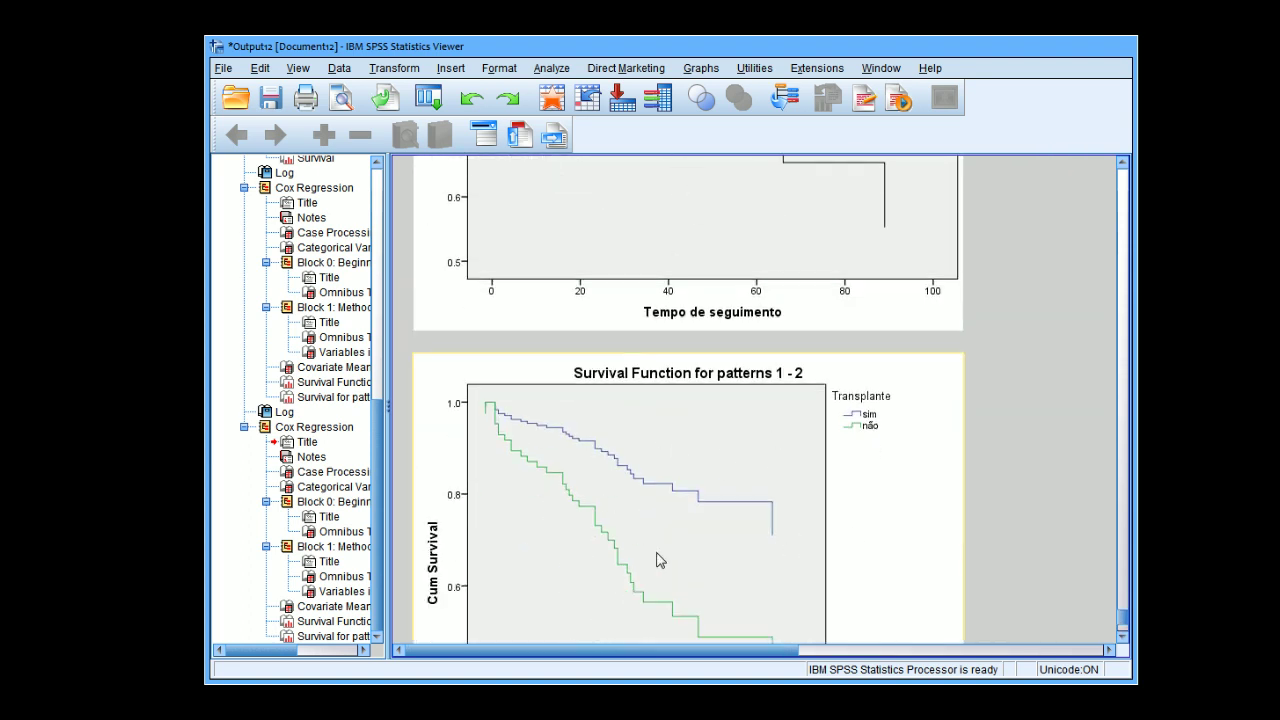
pyautogui.click(1121, 637)
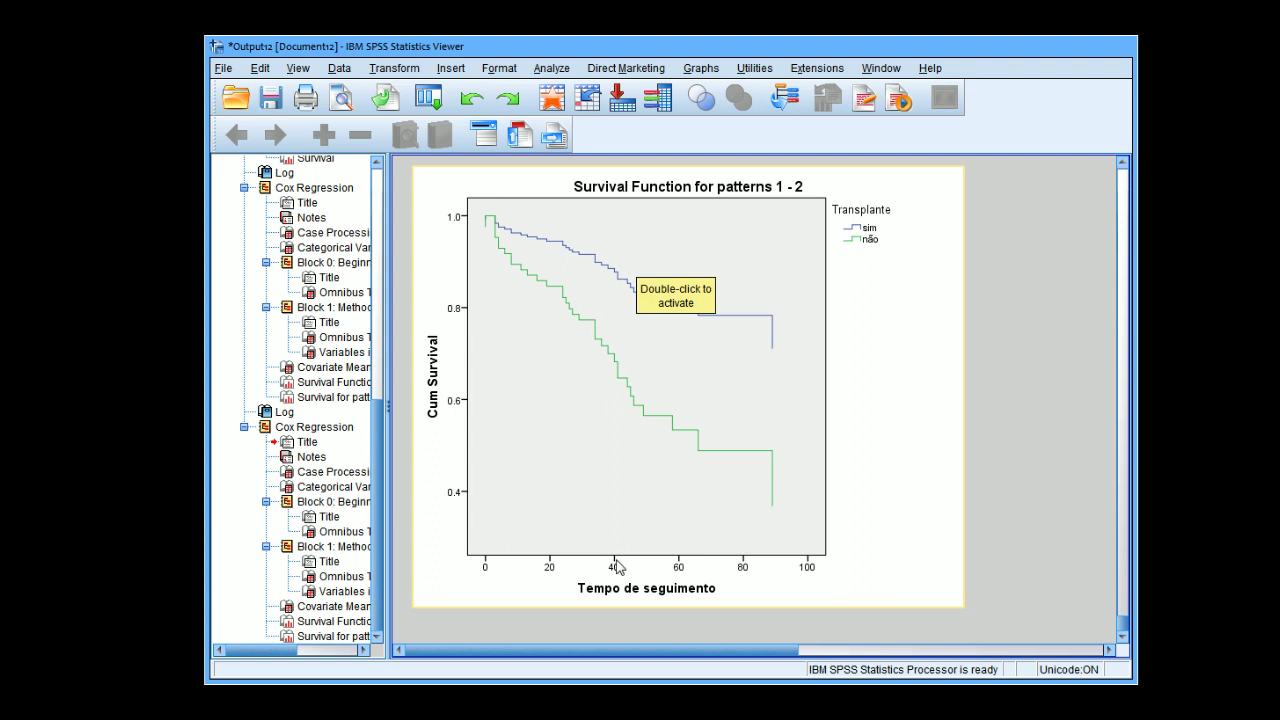
pyautogui.click(924, 491)
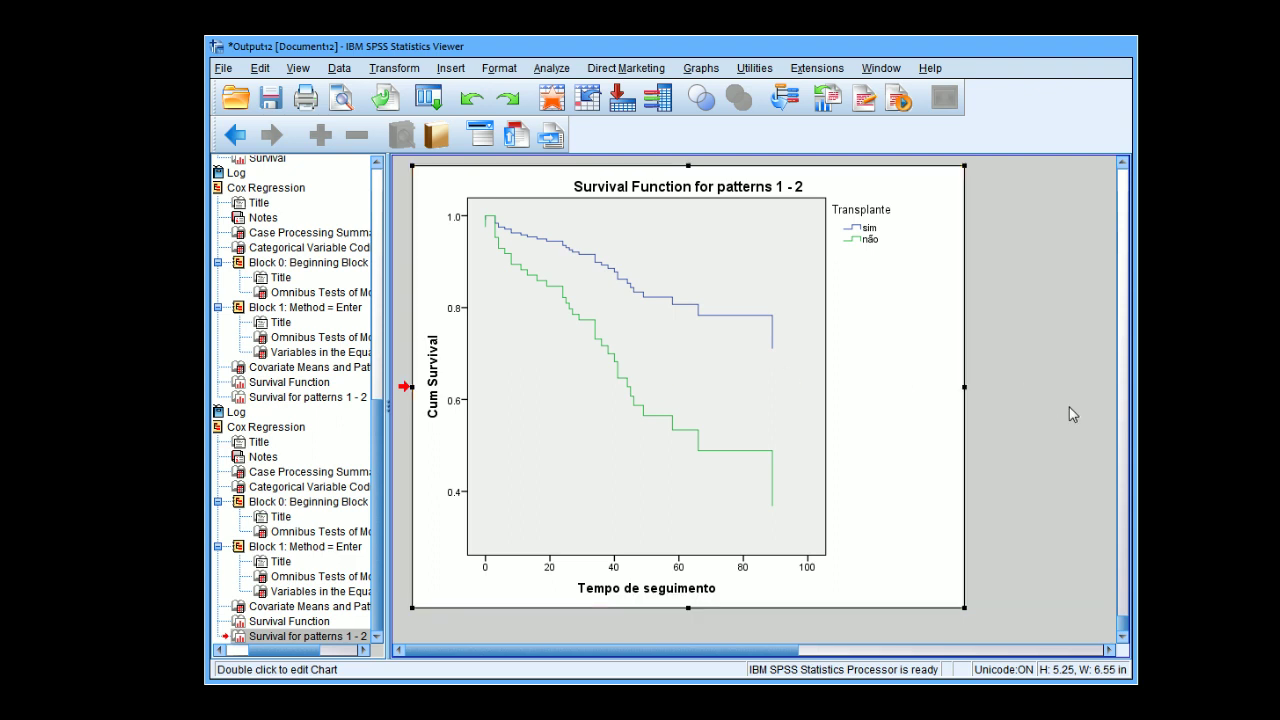
pyautogui.scroll(10, 1064, 534)
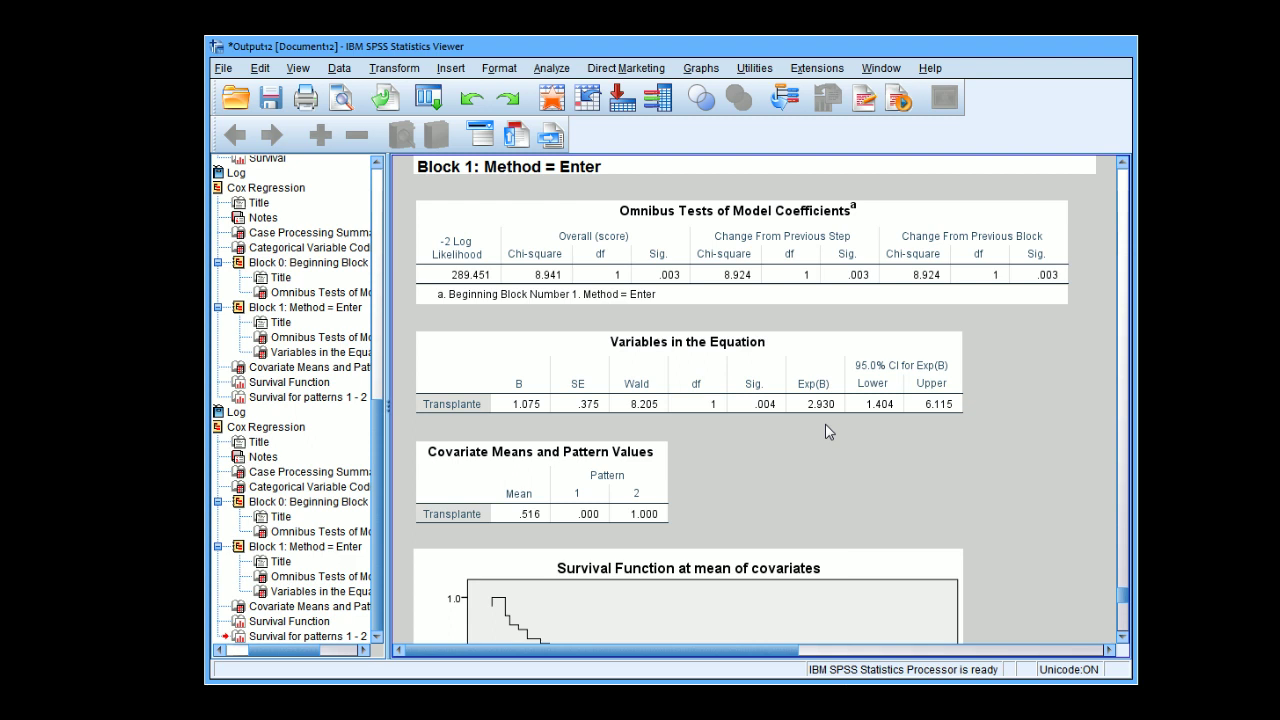
pyautogui.scroll(-10, 1122, 598)
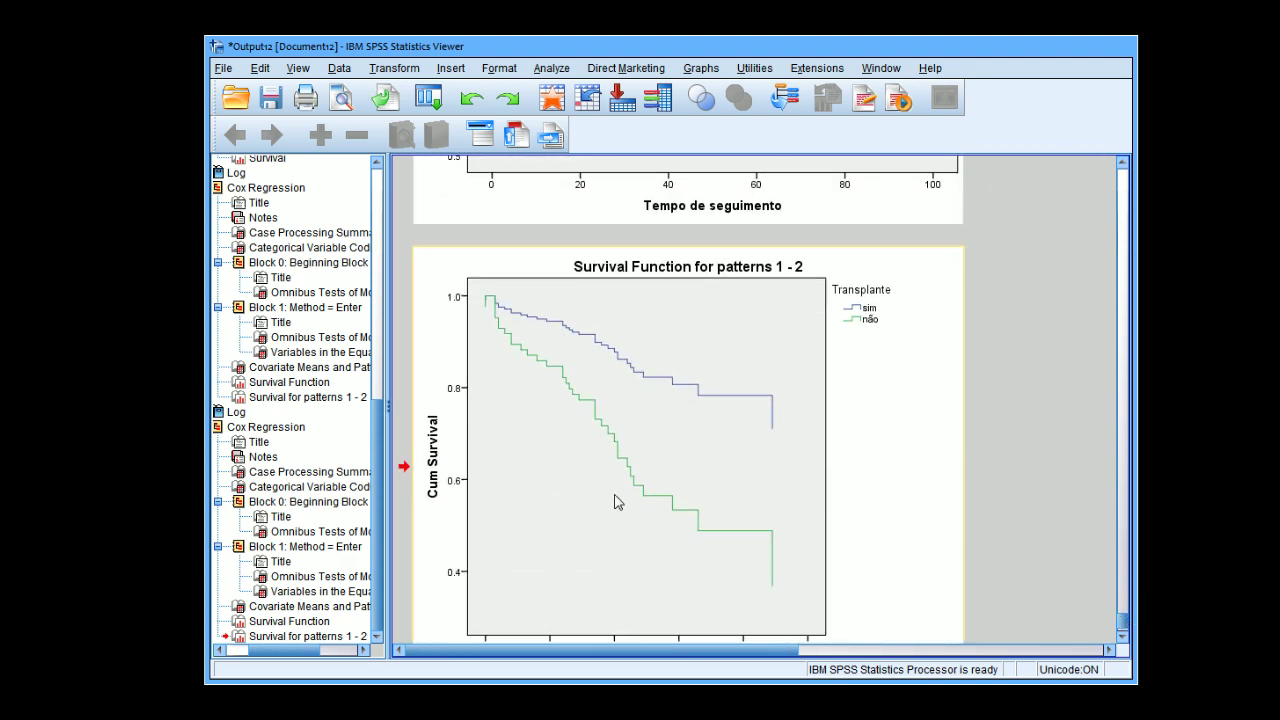
pyautogui.doubleClick(617, 418)
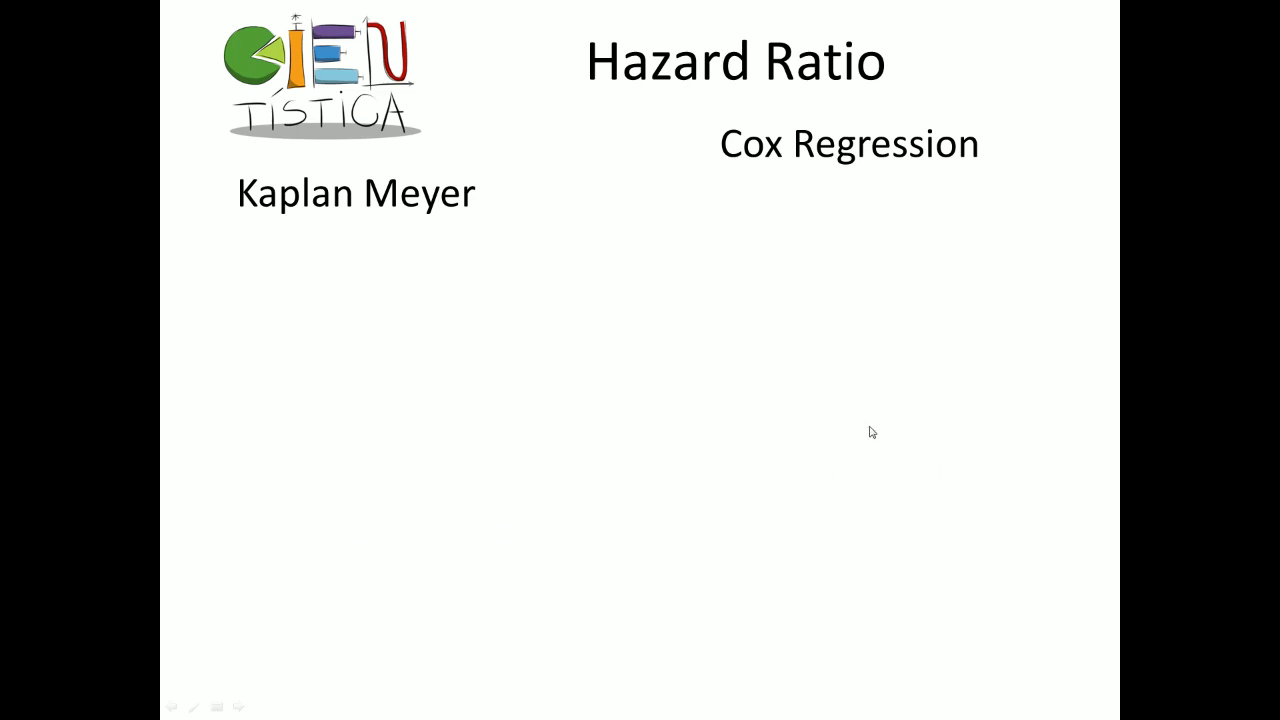
pyautogui.click(793, 350)
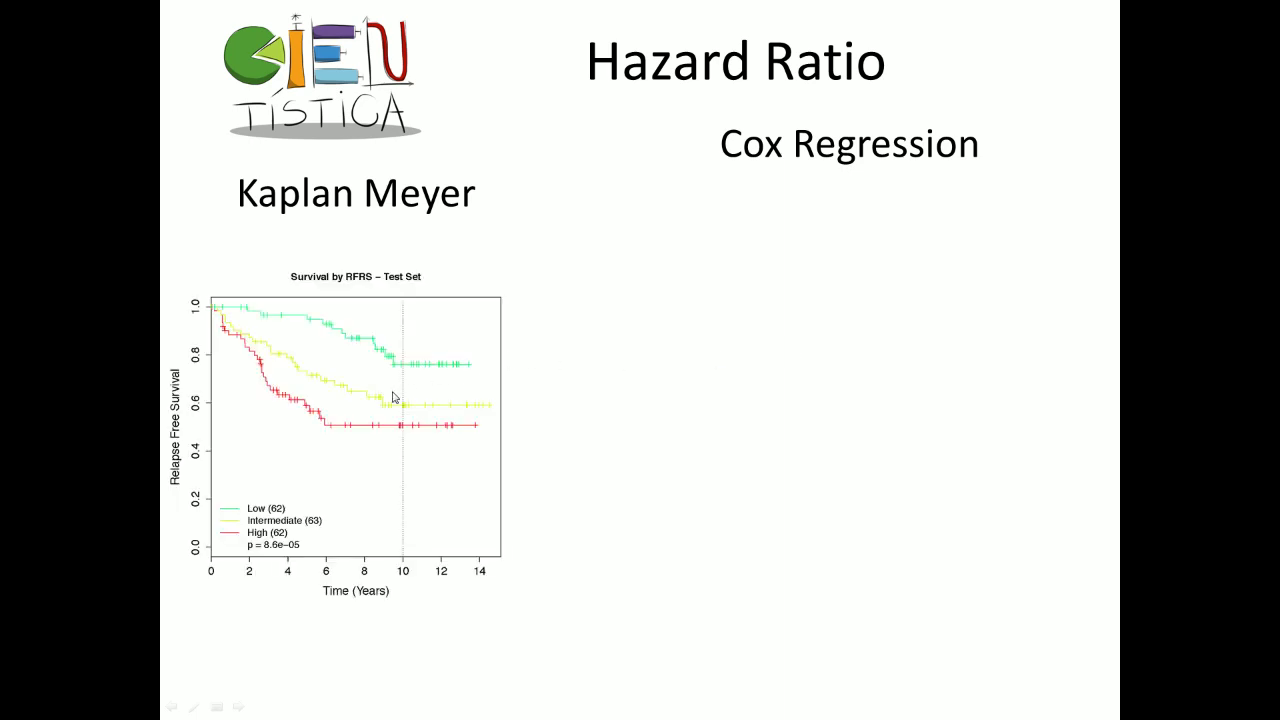
pyautogui.click(686, 386)
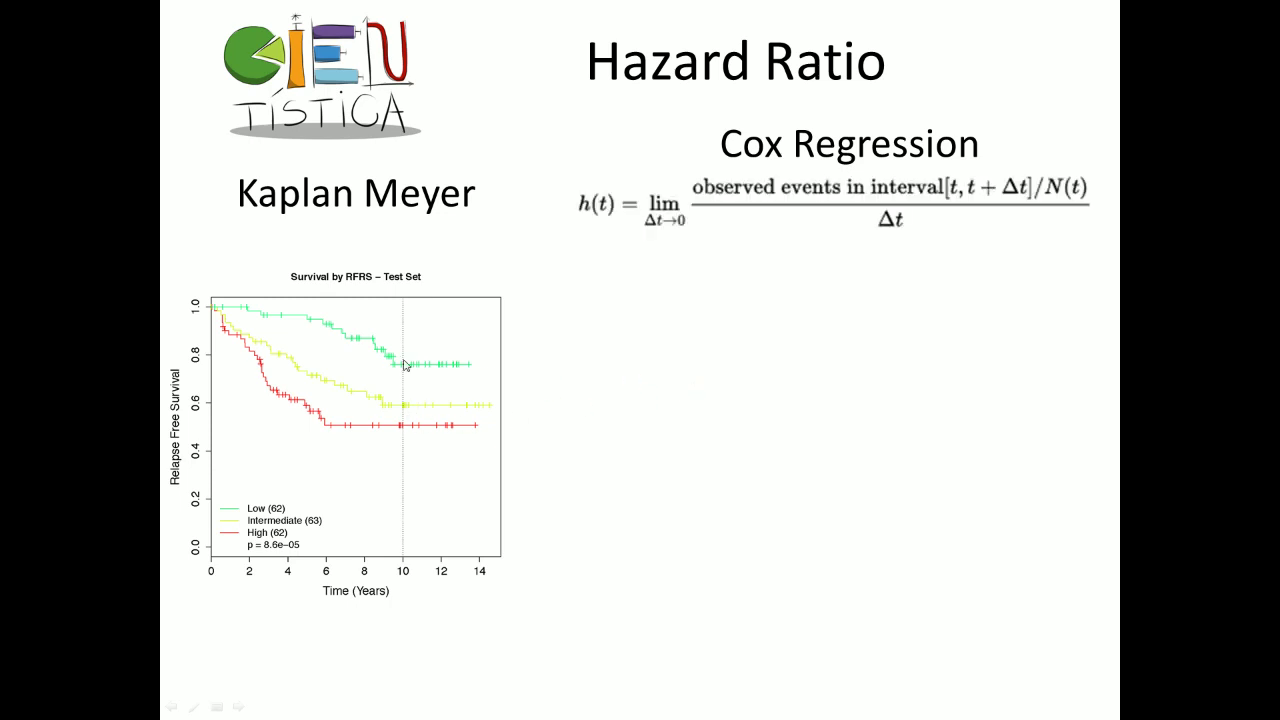
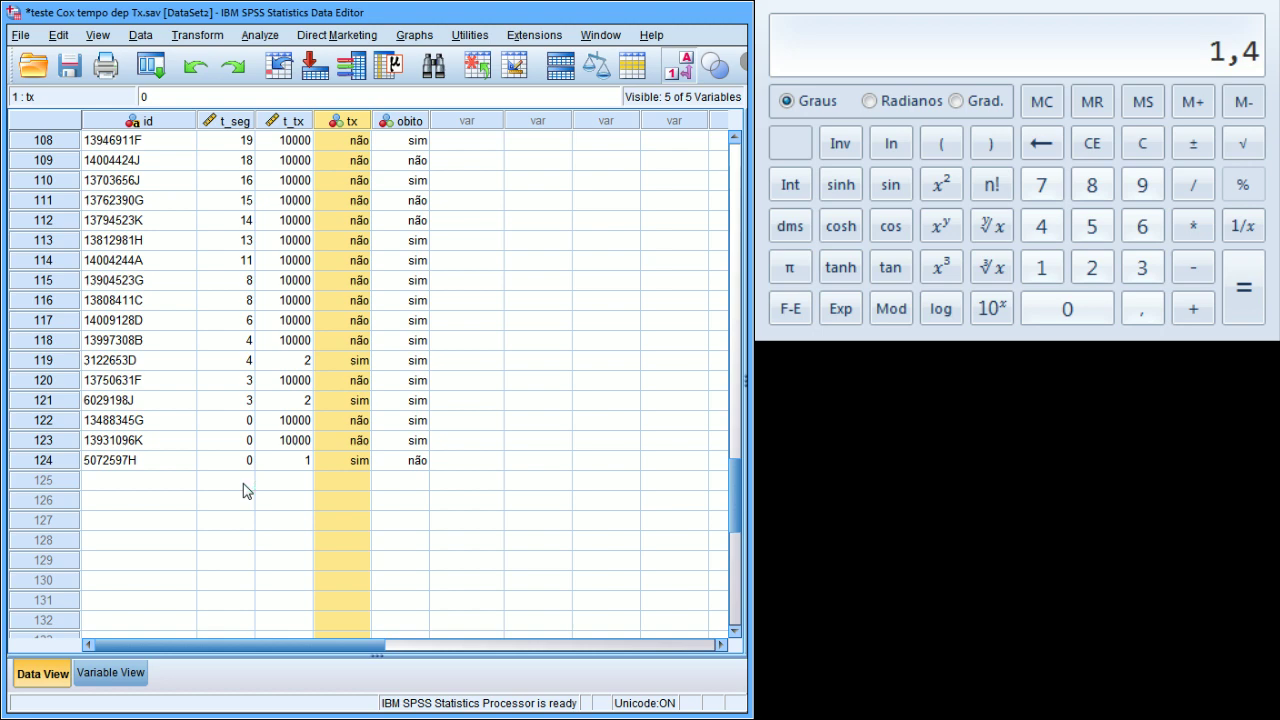
# Add two new cases in rows 125 and 126 with a t_seg value of 41 each.
pyautogui.click(244, 484)
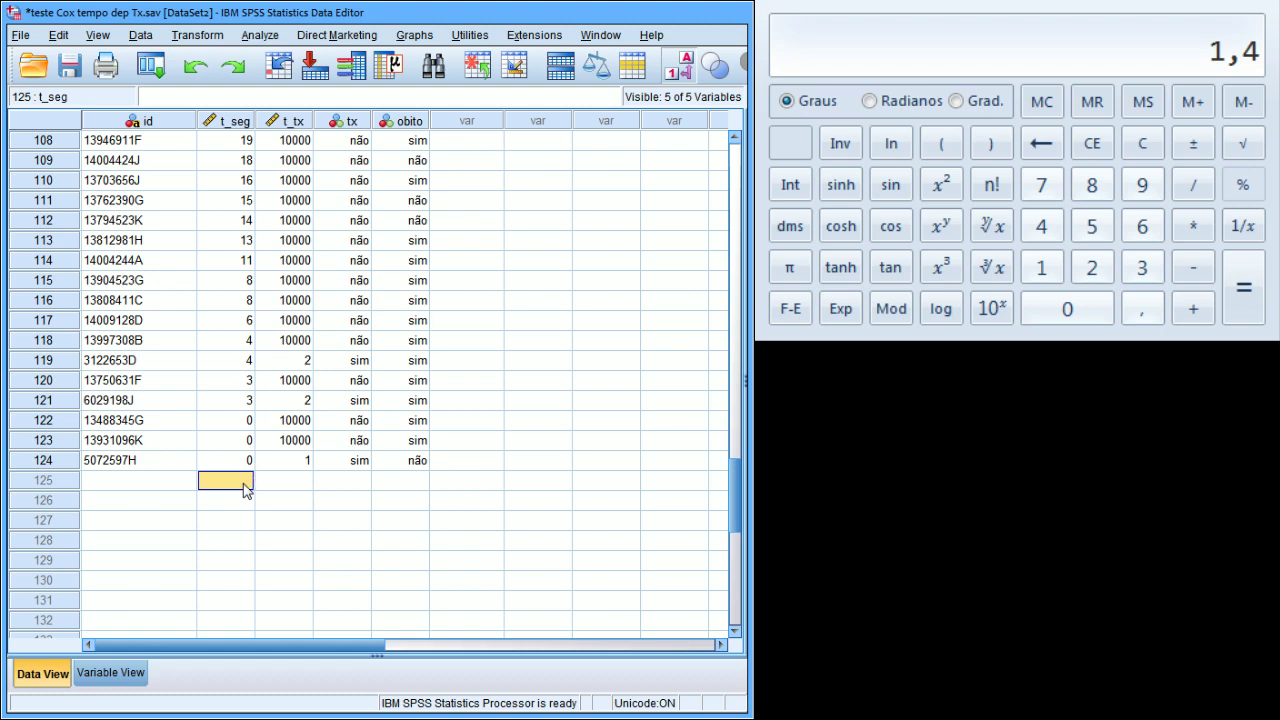
pyautogui.write('40')
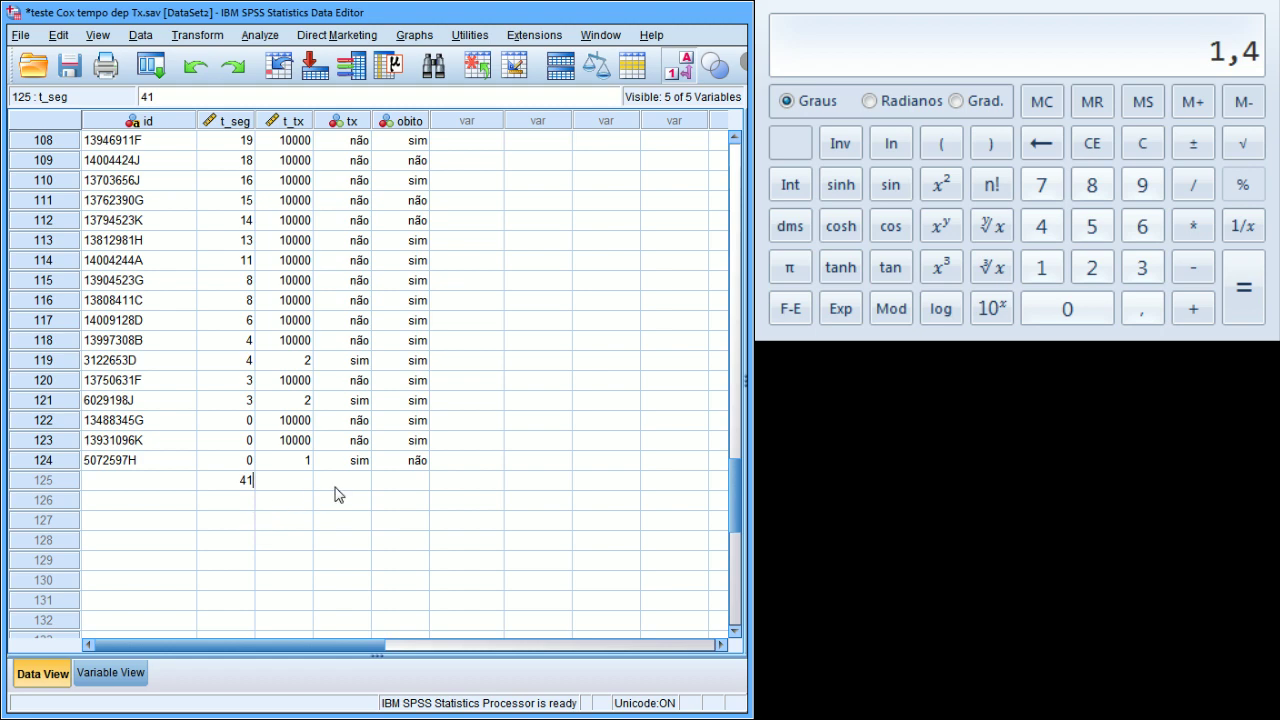
pyautogui.click(250, 509)
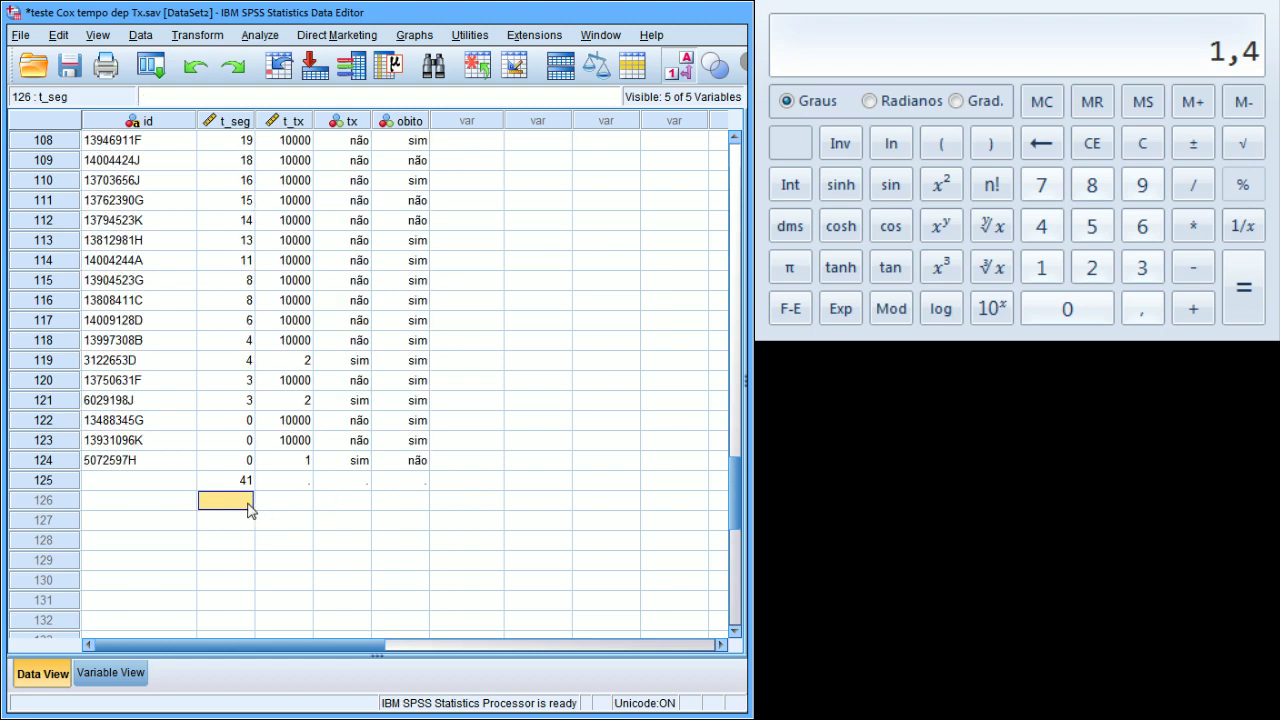
pyautogui.write('41')
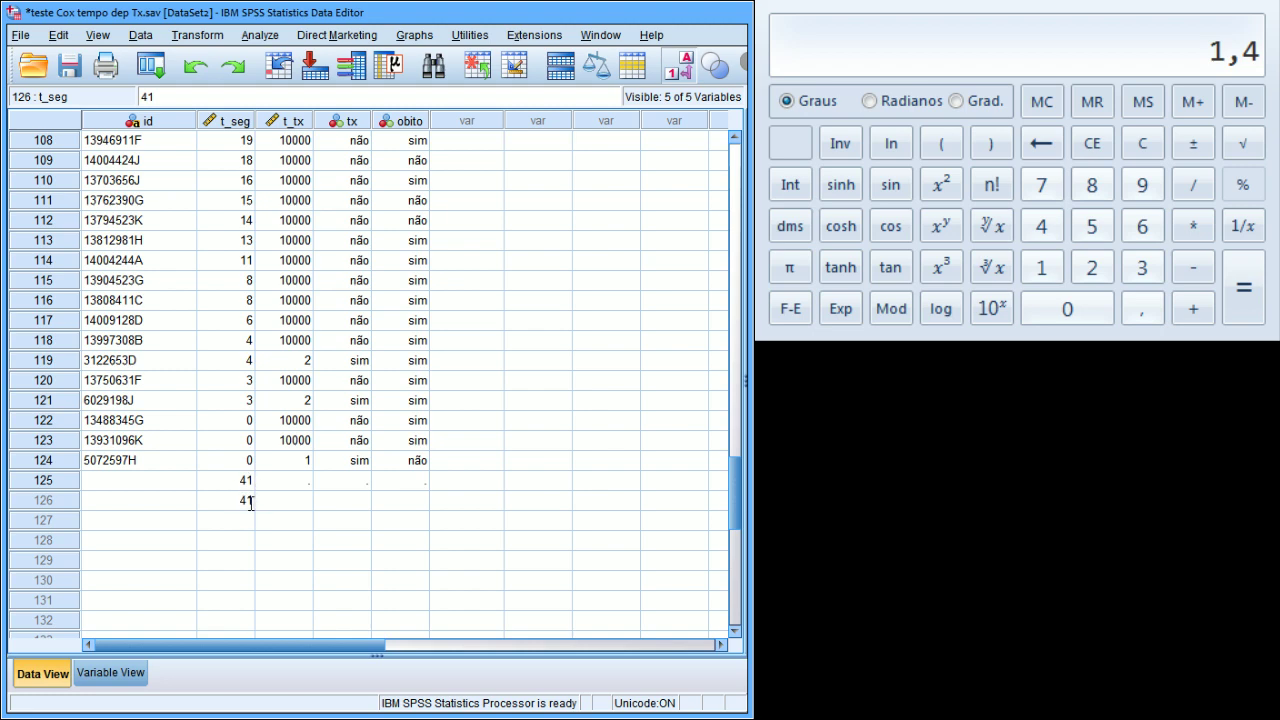
# Set tx to sim for the case in row 125 and to não for the case in row 126.
pyautogui.click(353, 484)
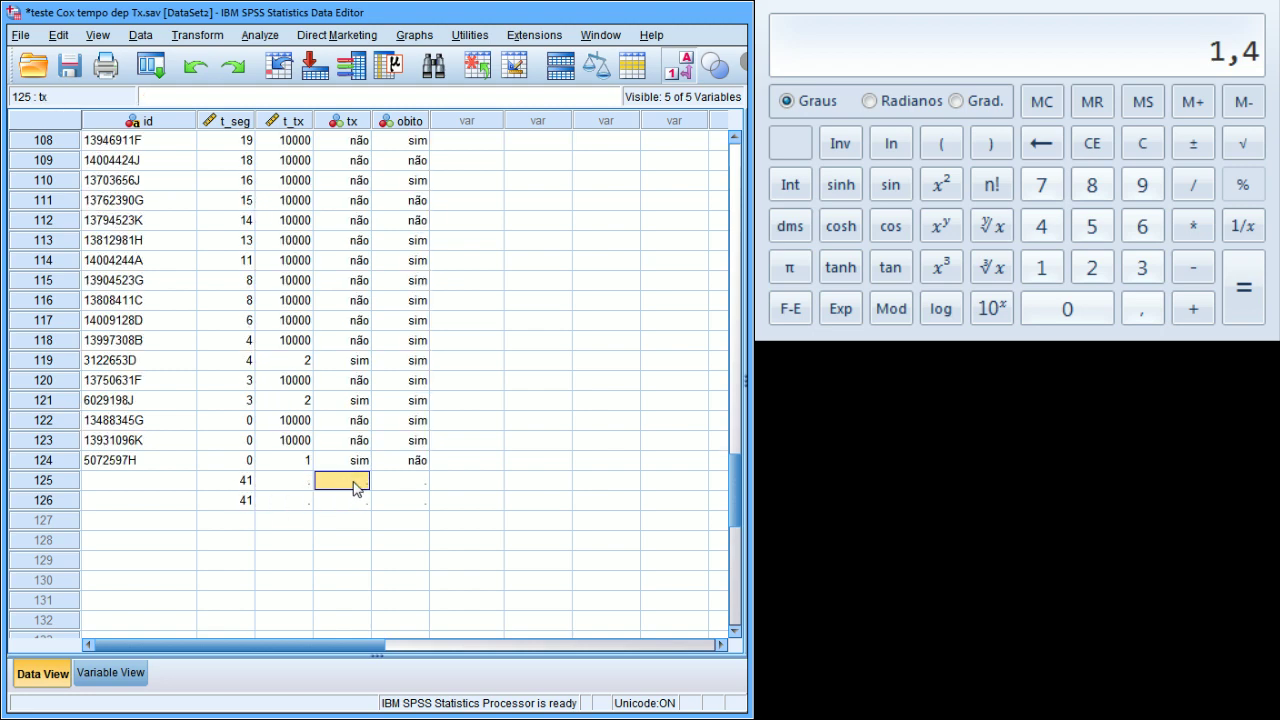
pyautogui.click(353, 484)
pyautogui.click(360, 481)
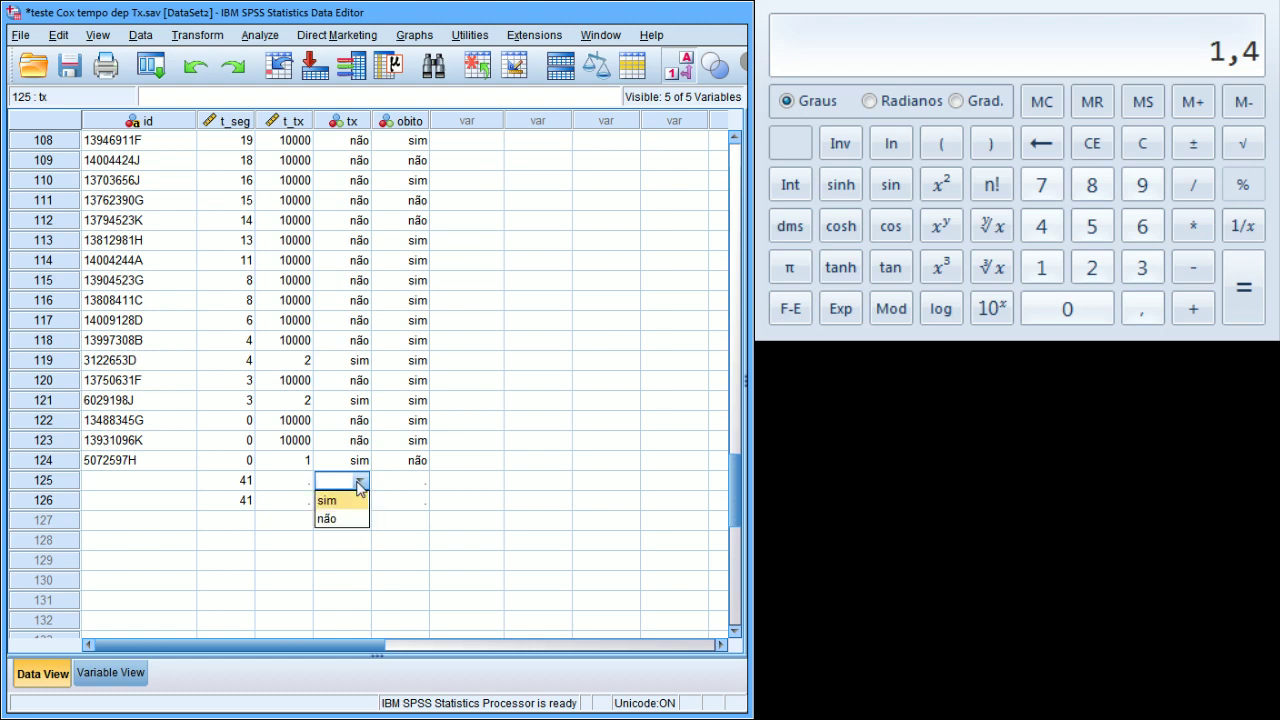
pyautogui.click(347, 499)
pyautogui.click(365, 507)
pyautogui.click(361, 502)
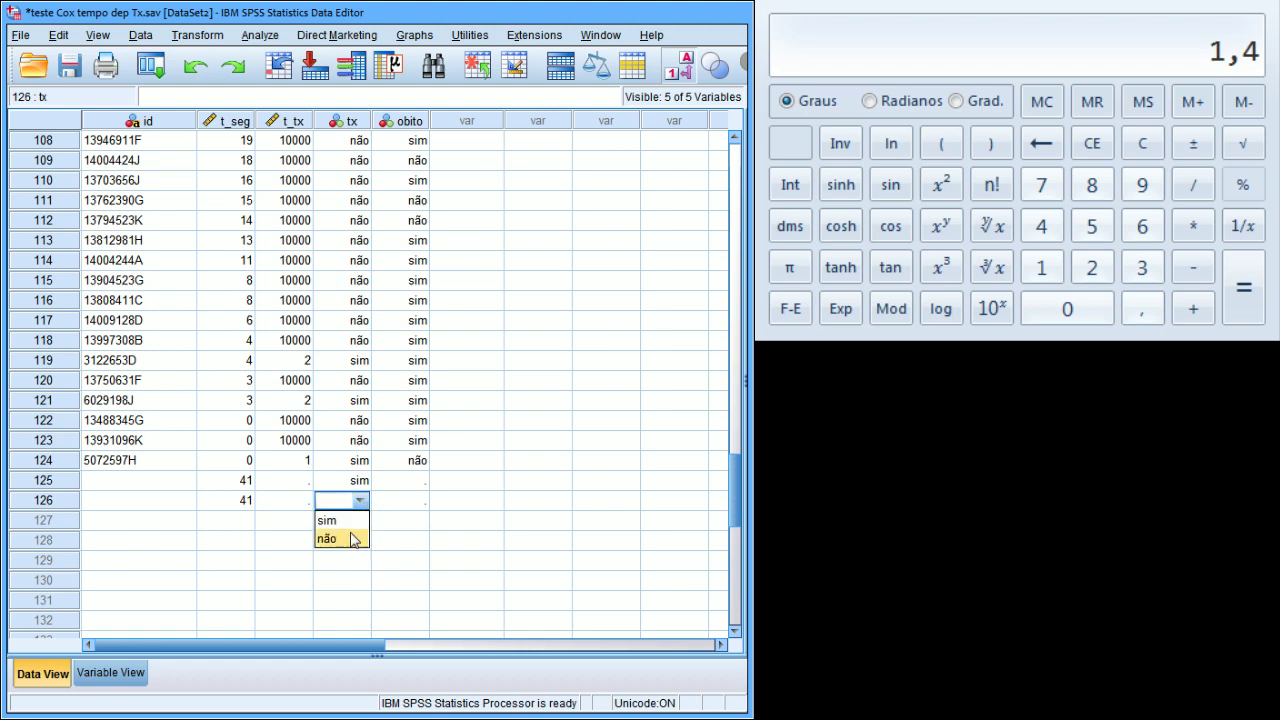
pyautogui.click(350, 537)
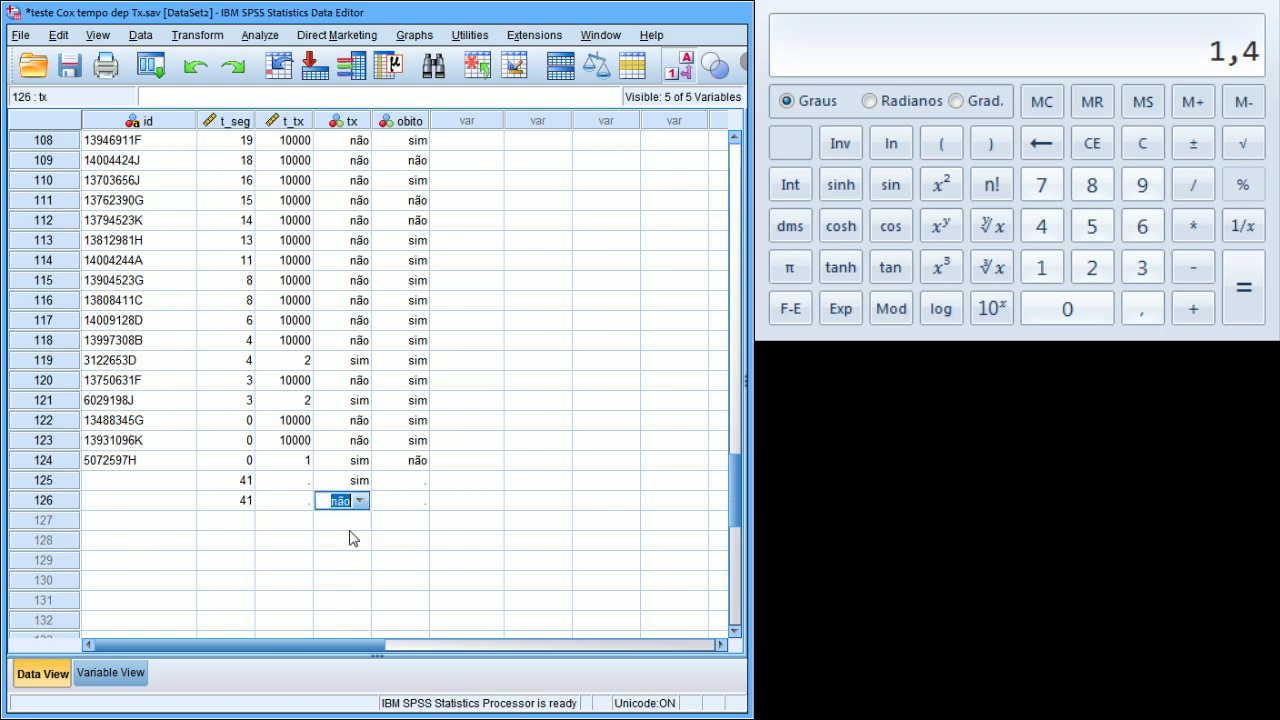
# Set obito to sim for both new cases in rows 125 and 126.
pyautogui.click(421, 483)
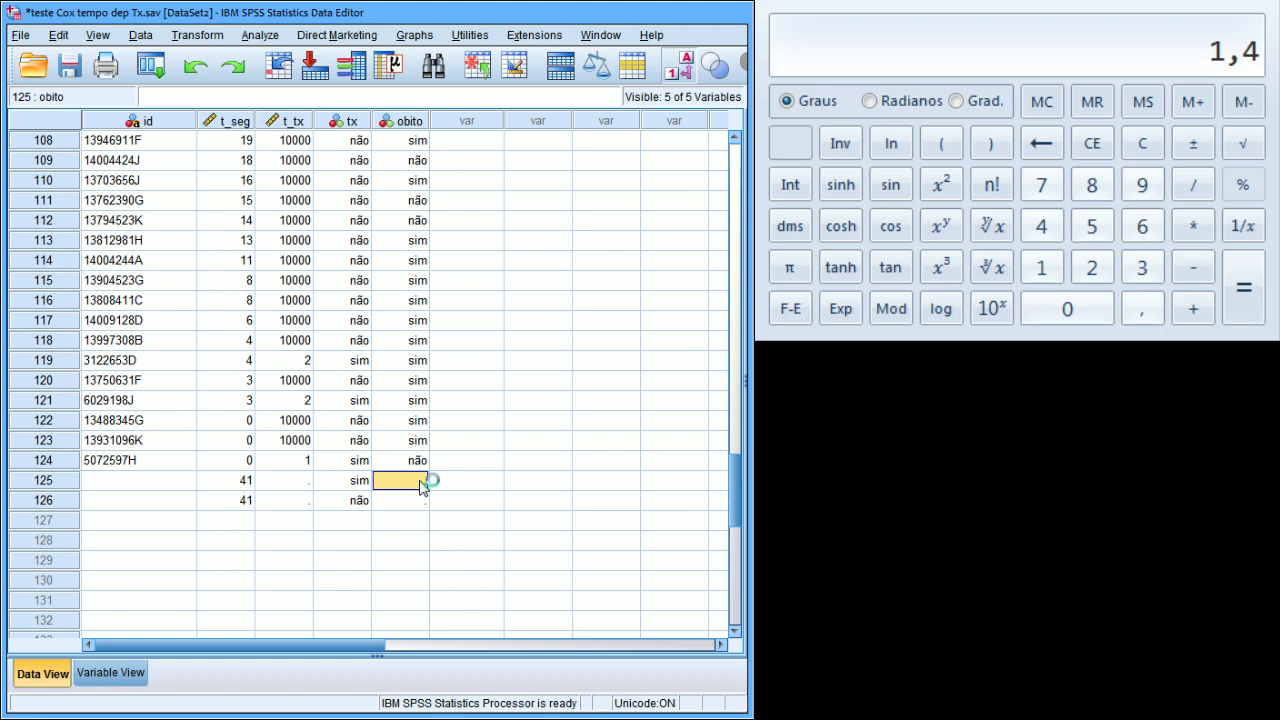
pyautogui.click(421, 485)
pyautogui.click(418, 481)
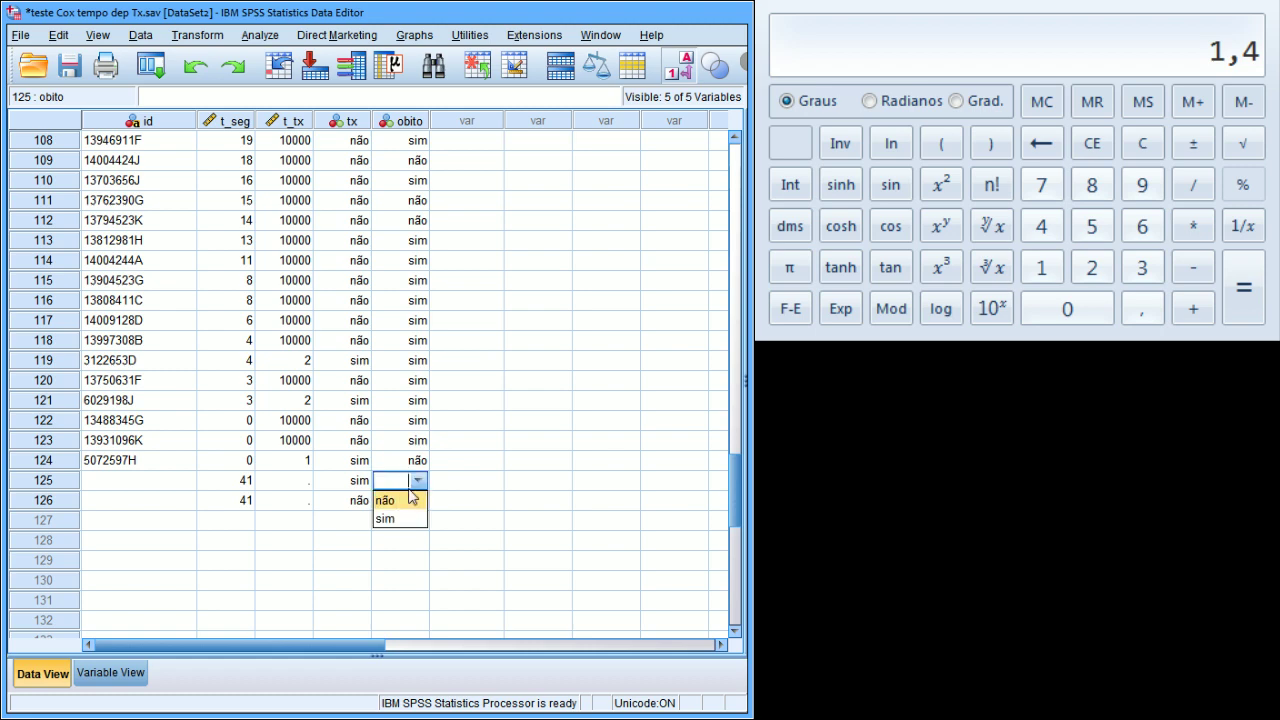
pyautogui.click(406, 520)
pyautogui.click(422, 501)
pyautogui.click(422, 501)
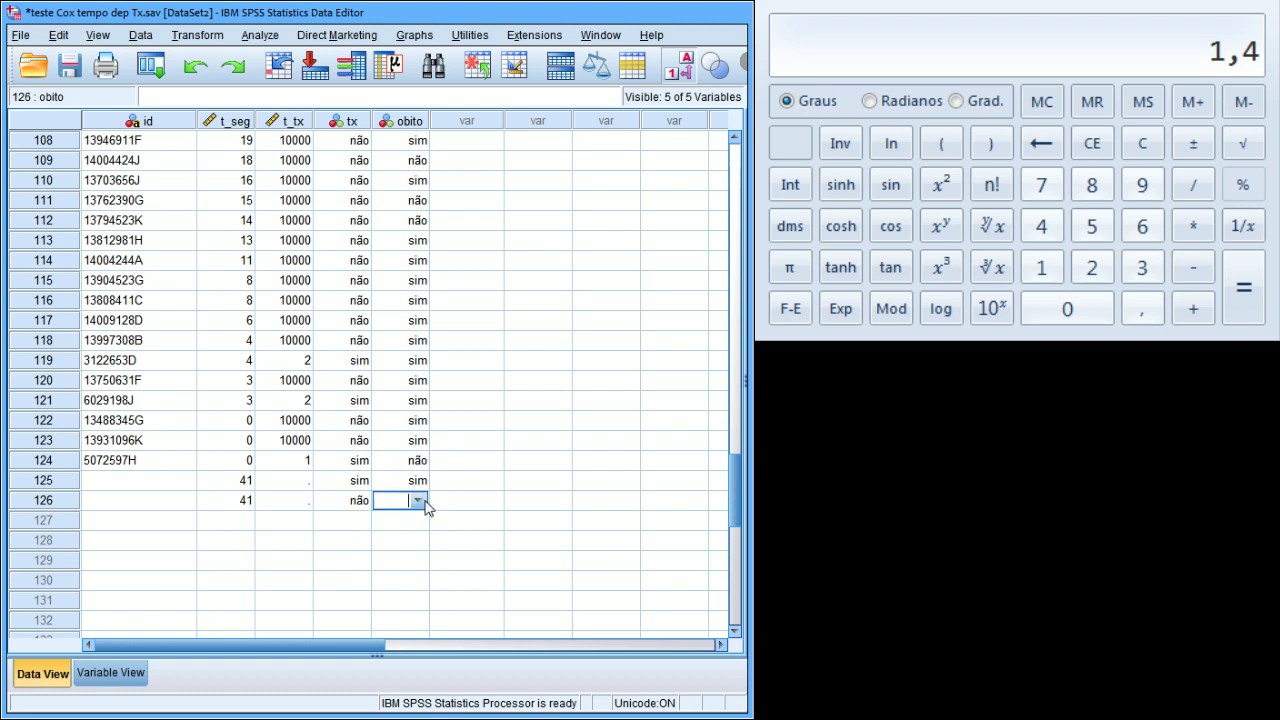
pyautogui.click(418, 500)
pyautogui.click(407, 538)
pyautogui.click(446, 486)
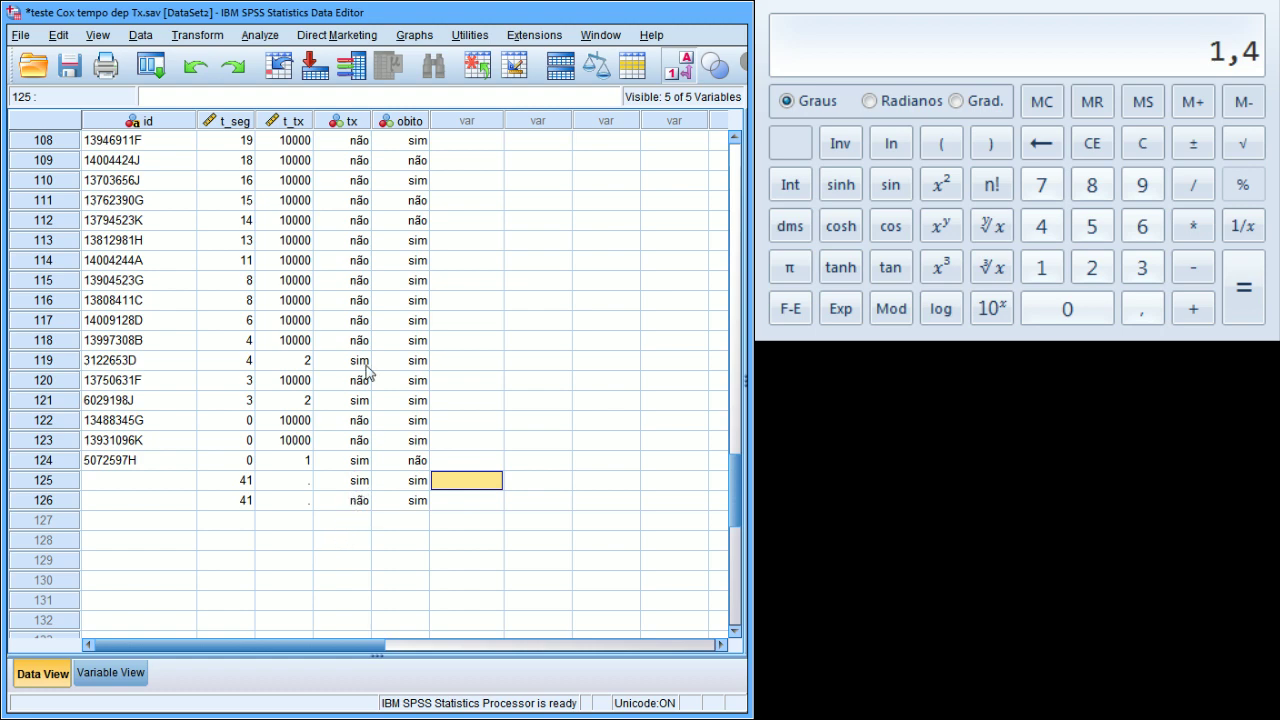
# Rerun the Cox regression of t_seg on tx with the survival function saved as a model variable, and return to the data.
pyautogui.click(260, 36)
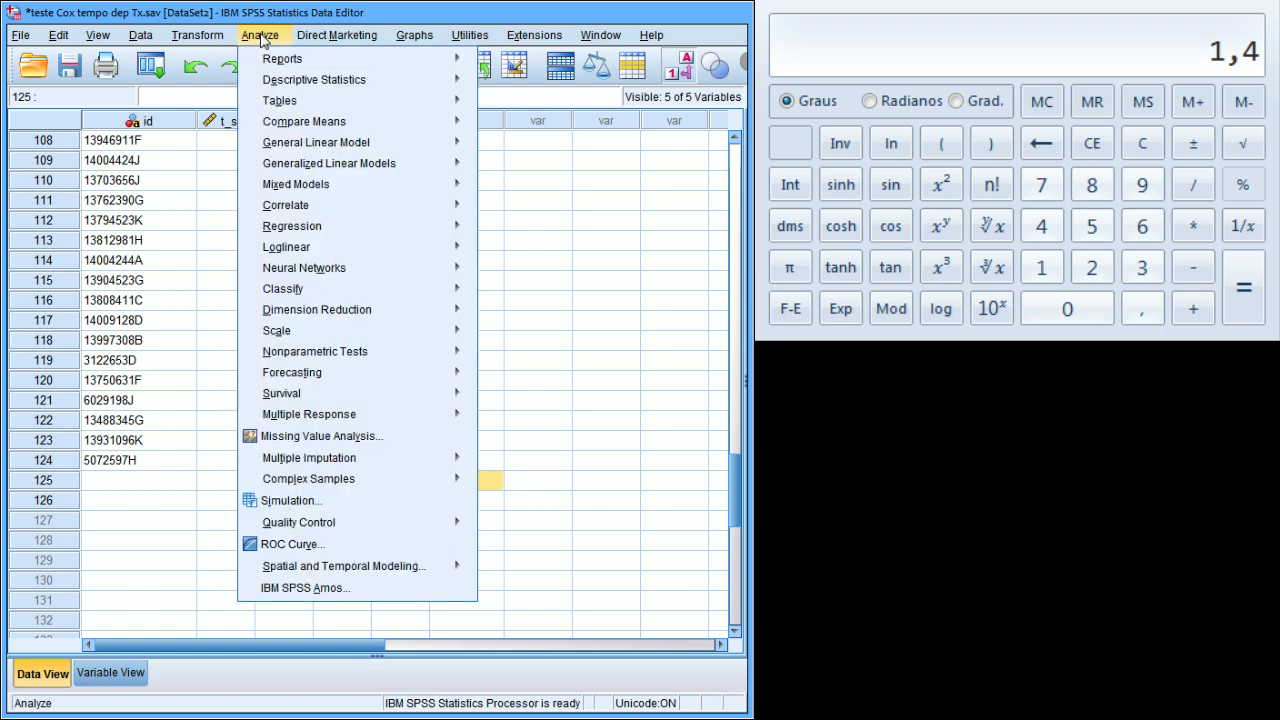
pyautogui.moveTo(358, 393)
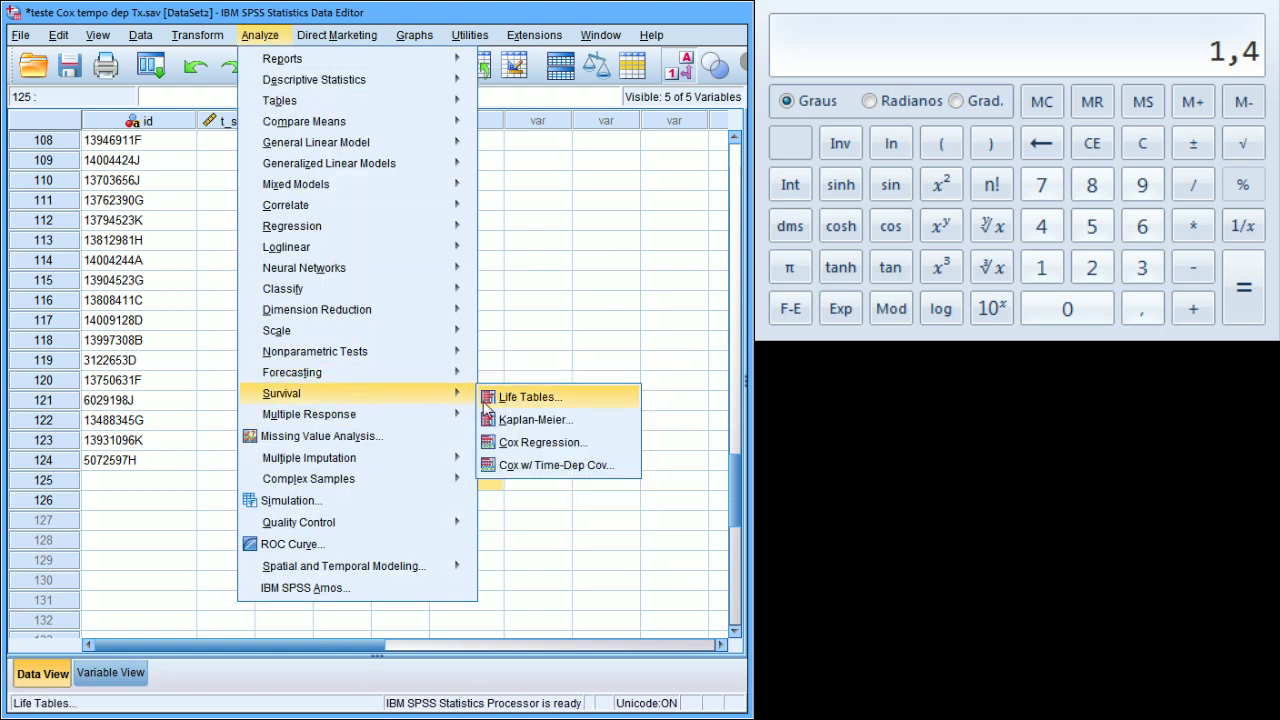
pyautogui.click(524, 441)
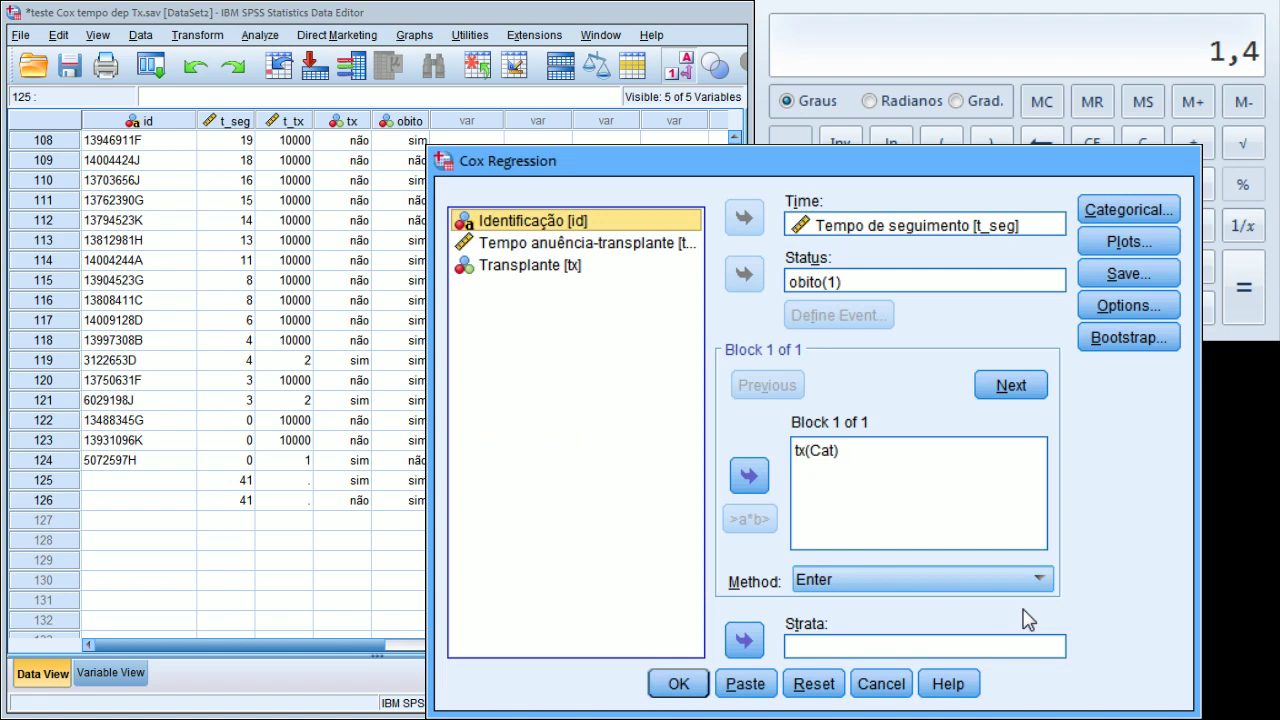
pyautogui.click(1103, 287)
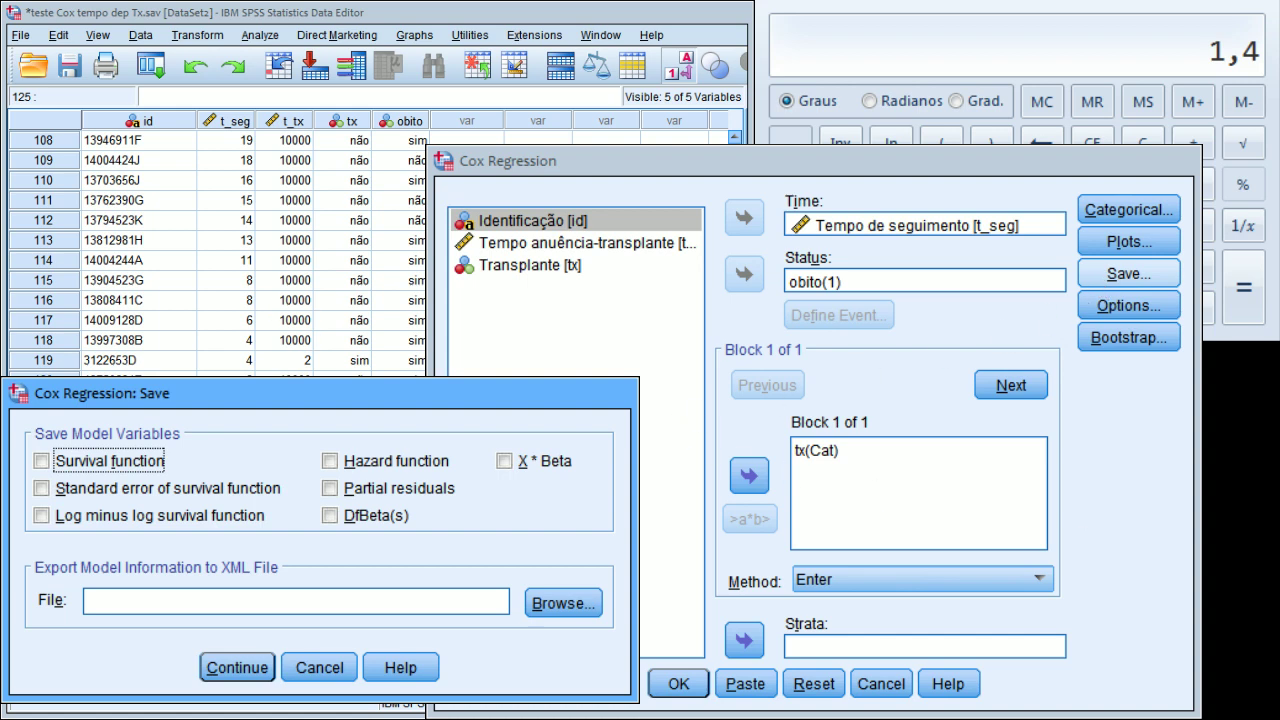
pyautogui.click(141, 463)
pyautogui.click(236, 668)
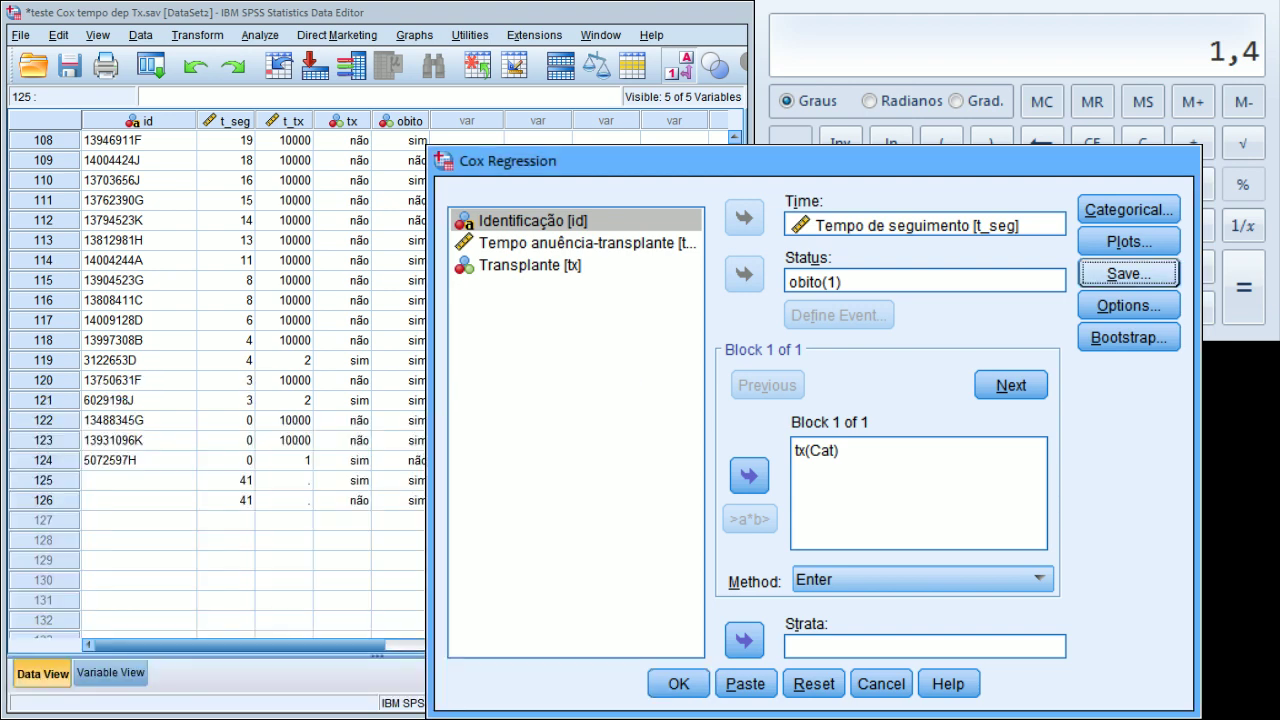
pyautogui.click(668, 684)
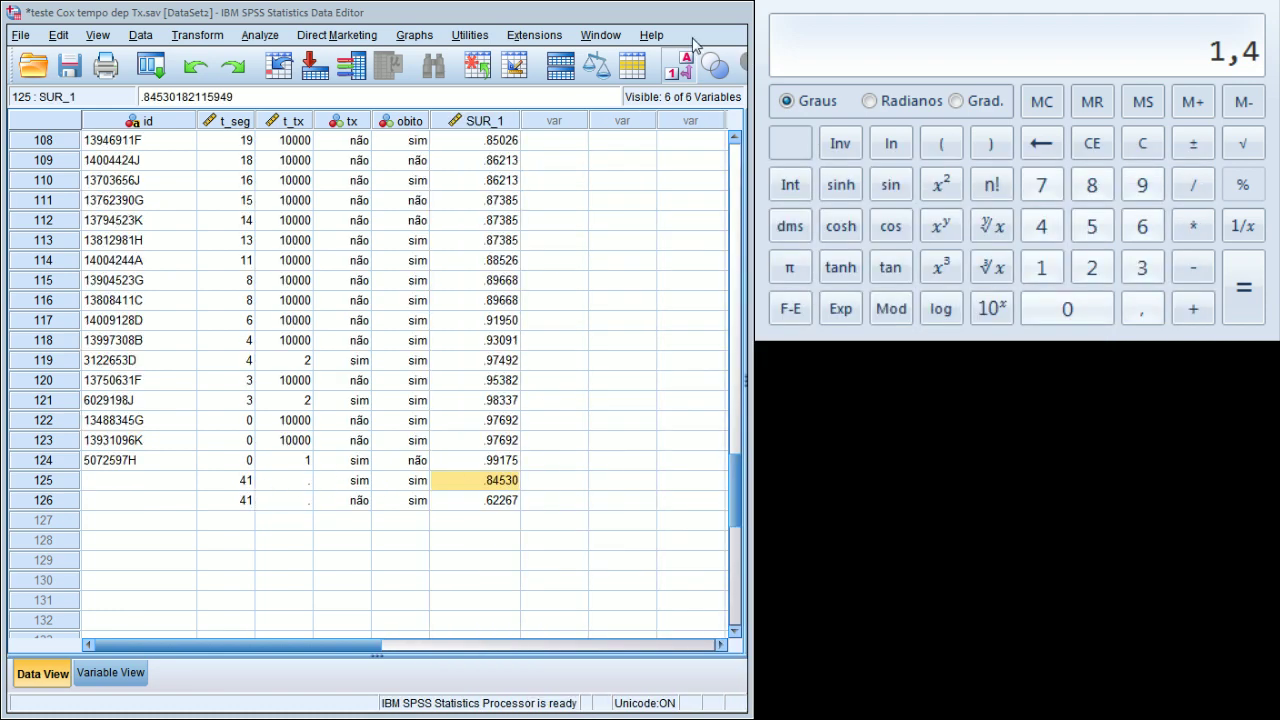
pyautogui.click(678, 74)
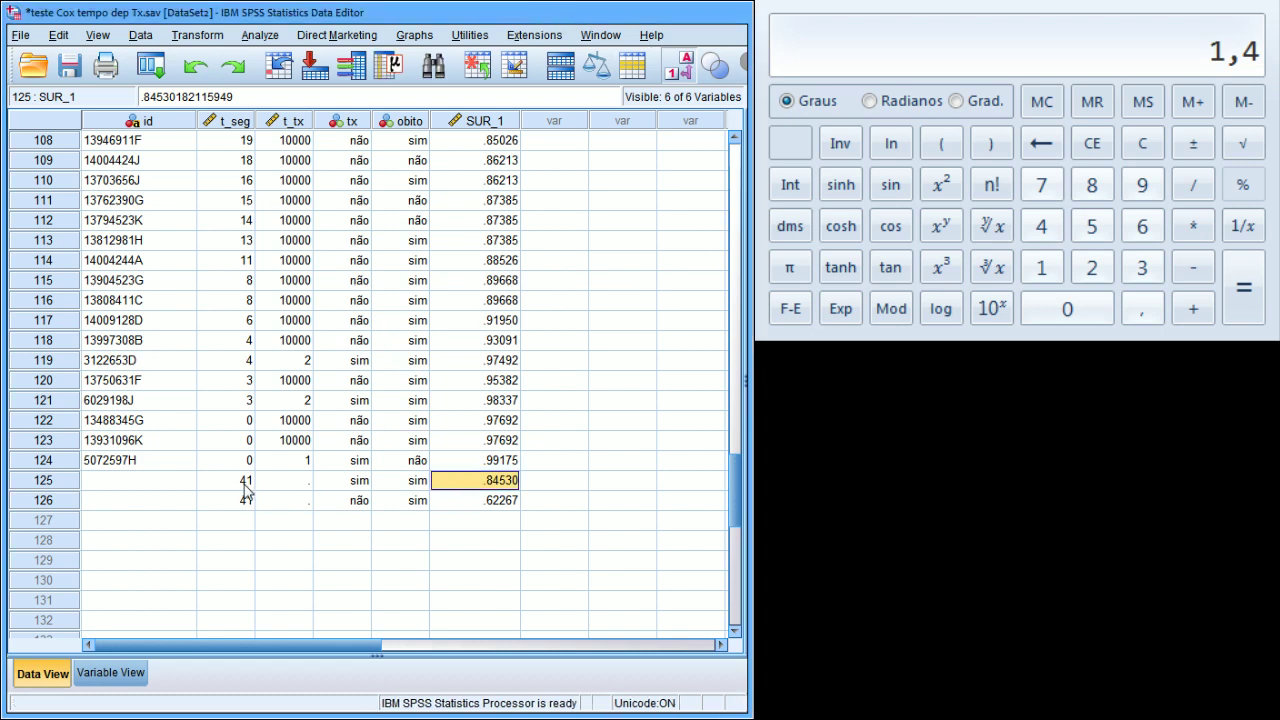
# Switch to the calculator and divide the transplanted case's saved survival by the non-transplanted case's, using 0,84 / 0,62.
pyautogui.hotkey('alt', 'Tab')
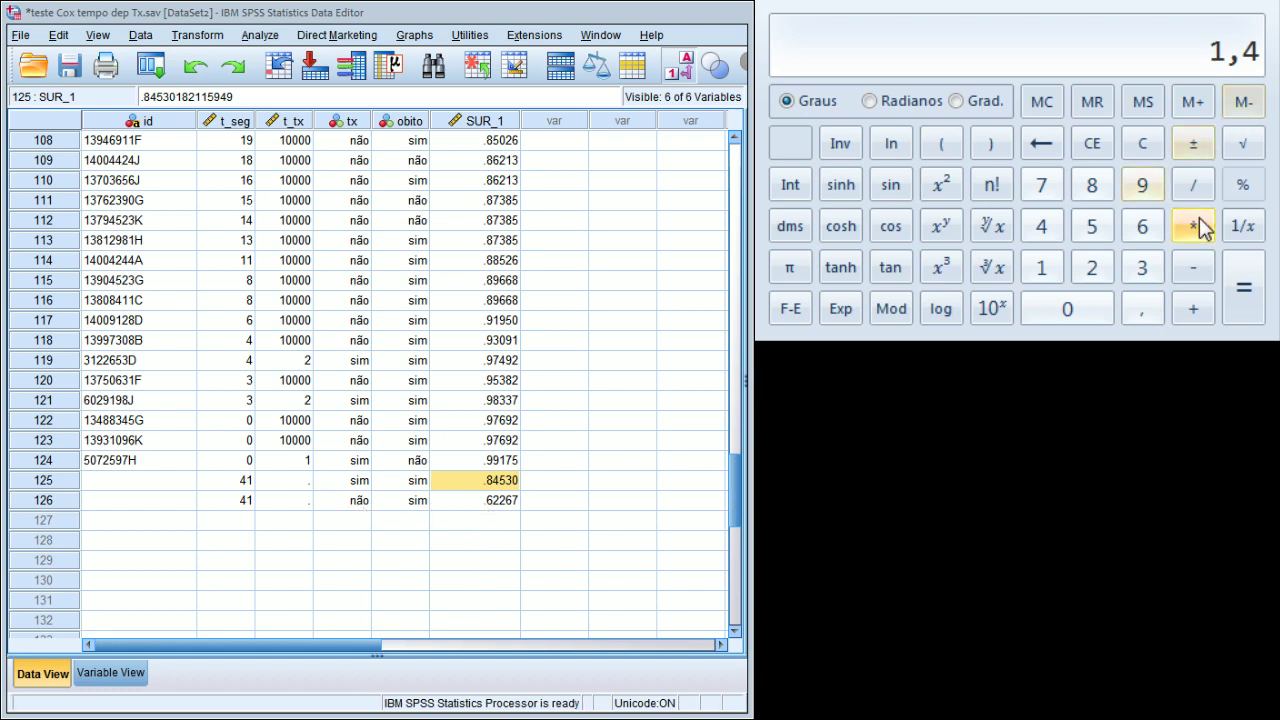
pyautogui.click(1142, 145)
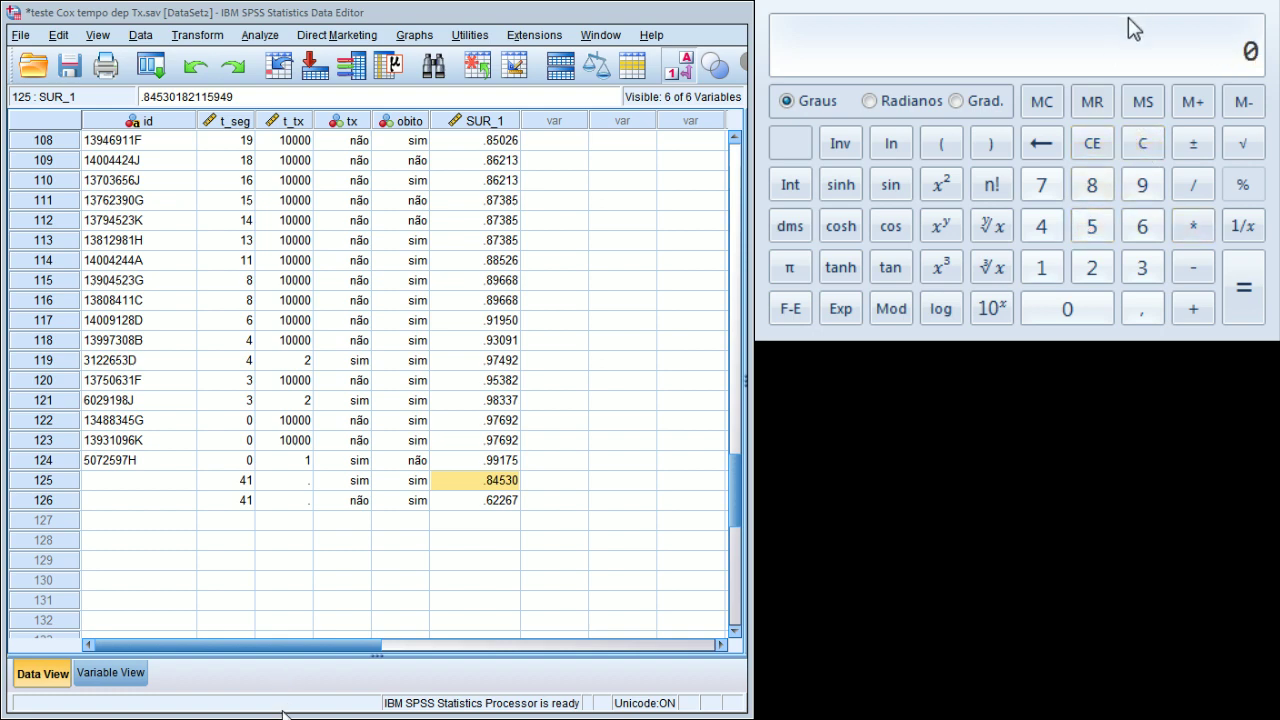
pyautogui.click(1067, 308)
pyautogui.click(1143, 310)
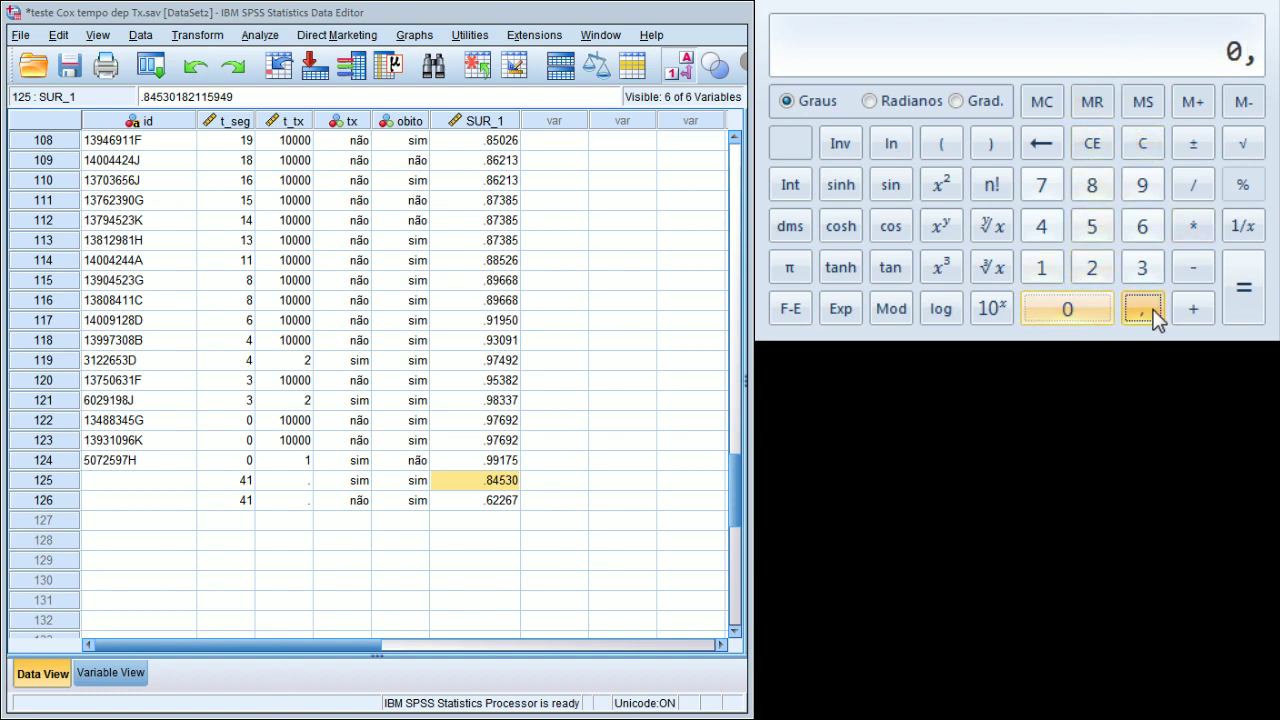
pyautogui.click(1092, 184)
pyautogui.click(1041, 224)
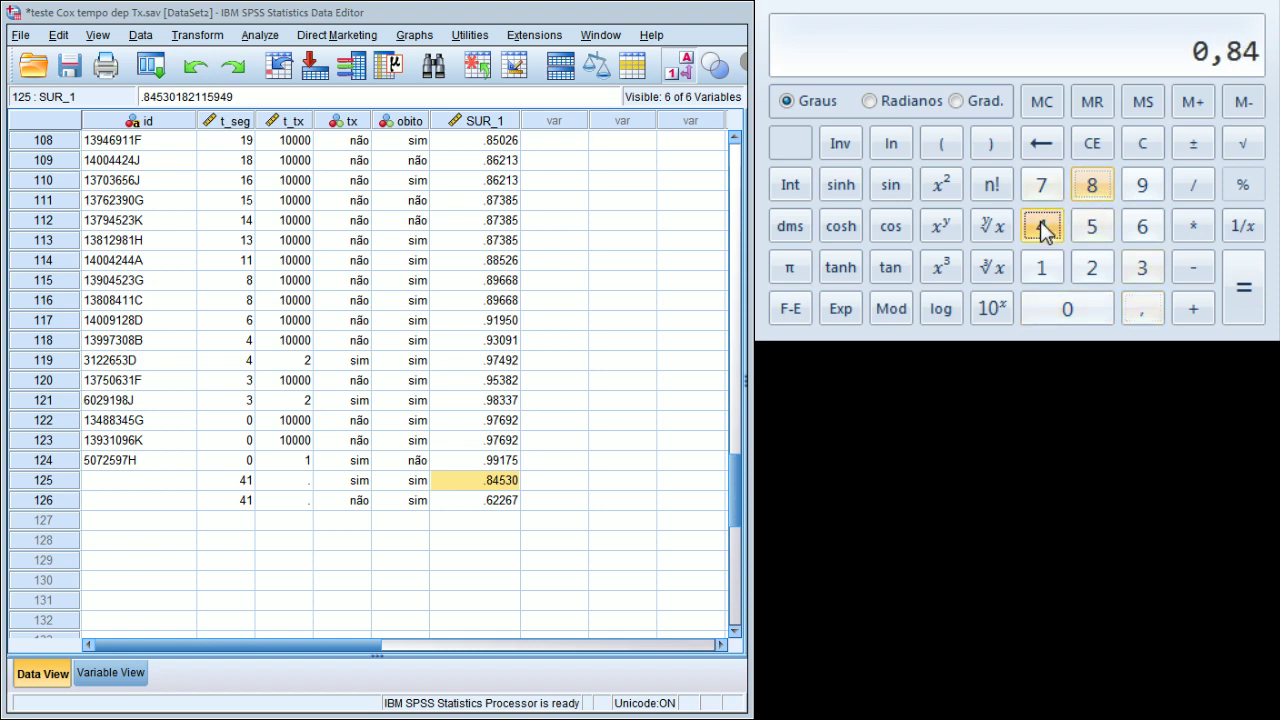
pyautogui.click(1203, 192)
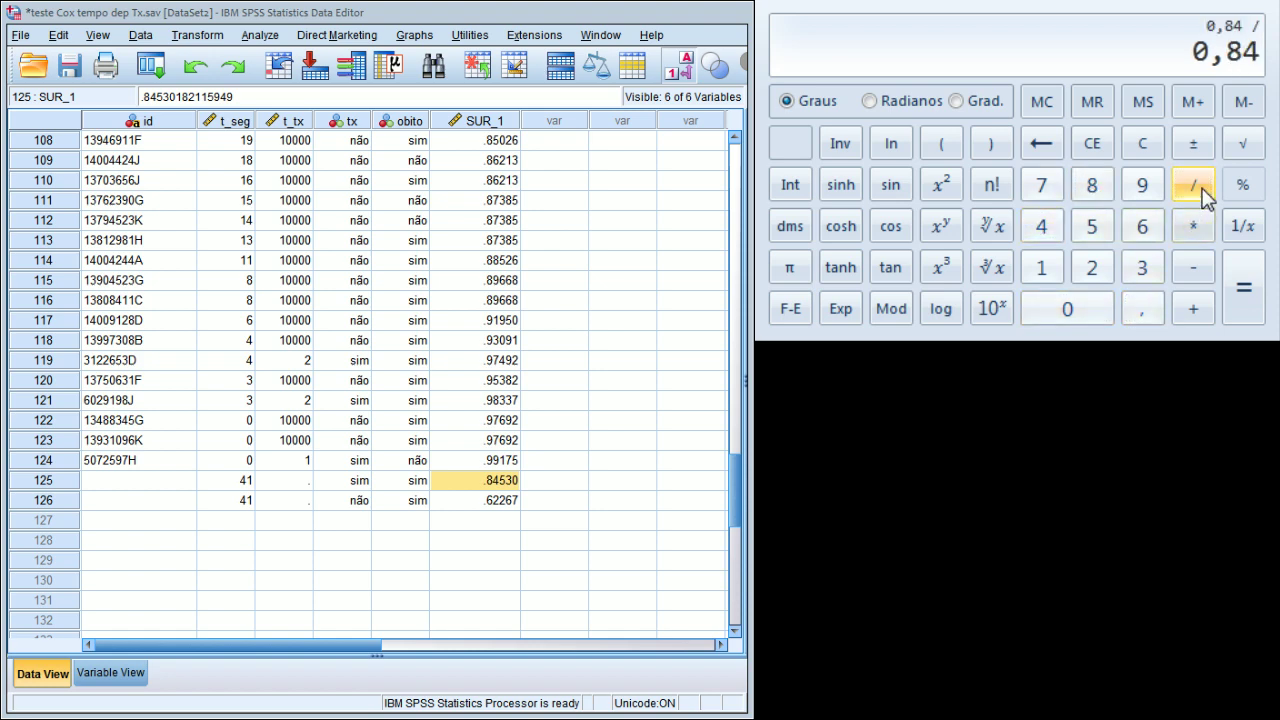
pyautogui.click(1072, 306)
pyautogui.click(1140, 310)
pyautogui.click(1142, 228)
pyautogui.click(1098, 262)
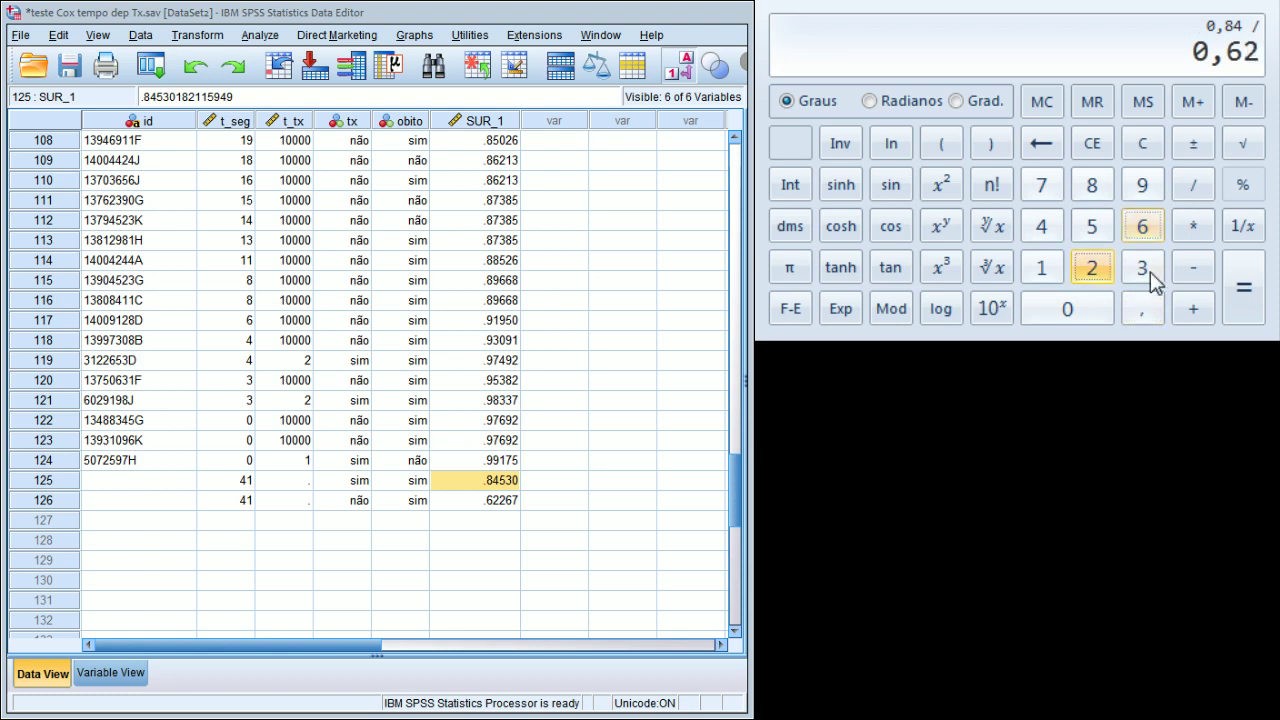
pyautogui.click(1243, 287)
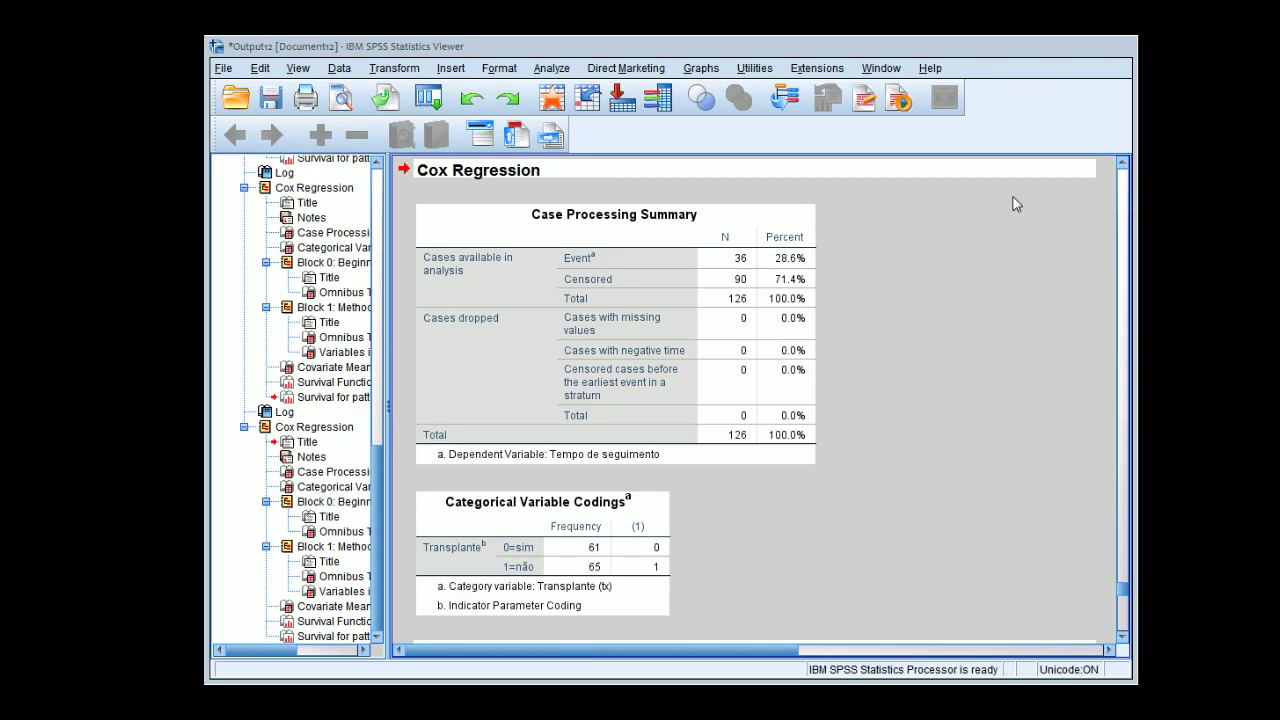
# Inspect the new Cox regression's survival plot for patterns 1 - 2 at a follow-up time of about 40.
pyautogui.scroll(-15, 945, 412)
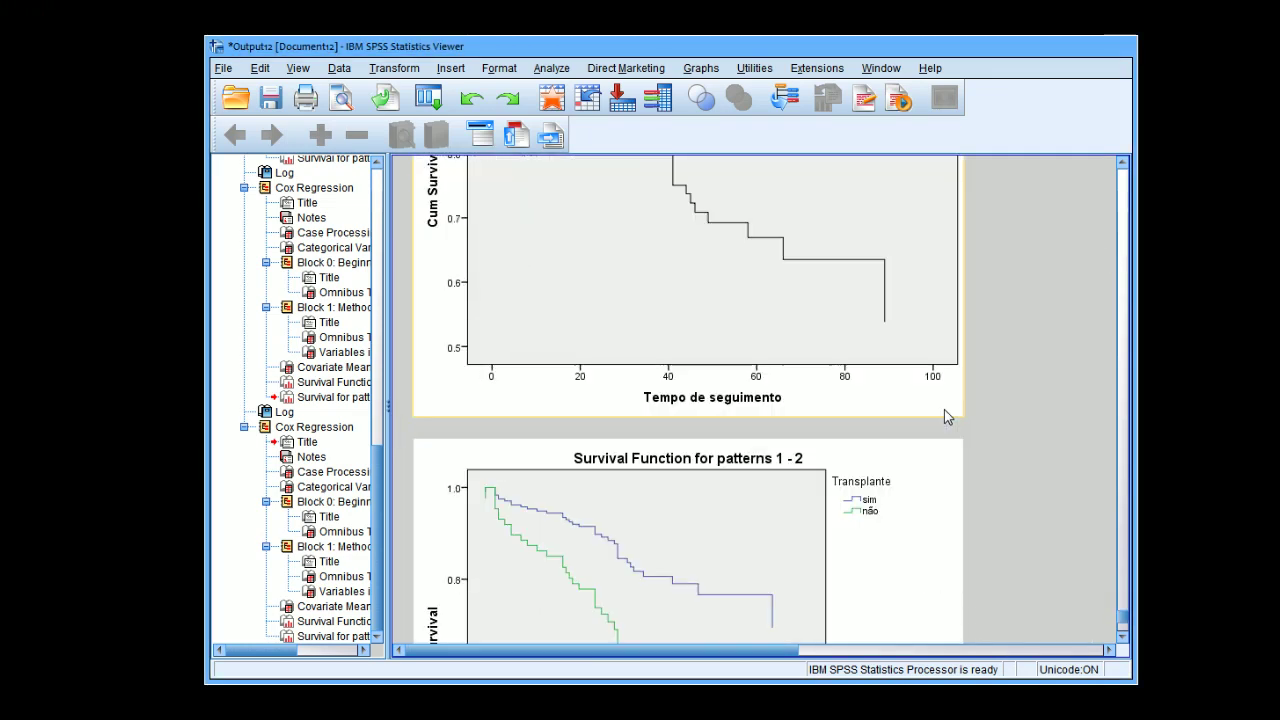
pyautogui.scroll(-5, 945, 412)
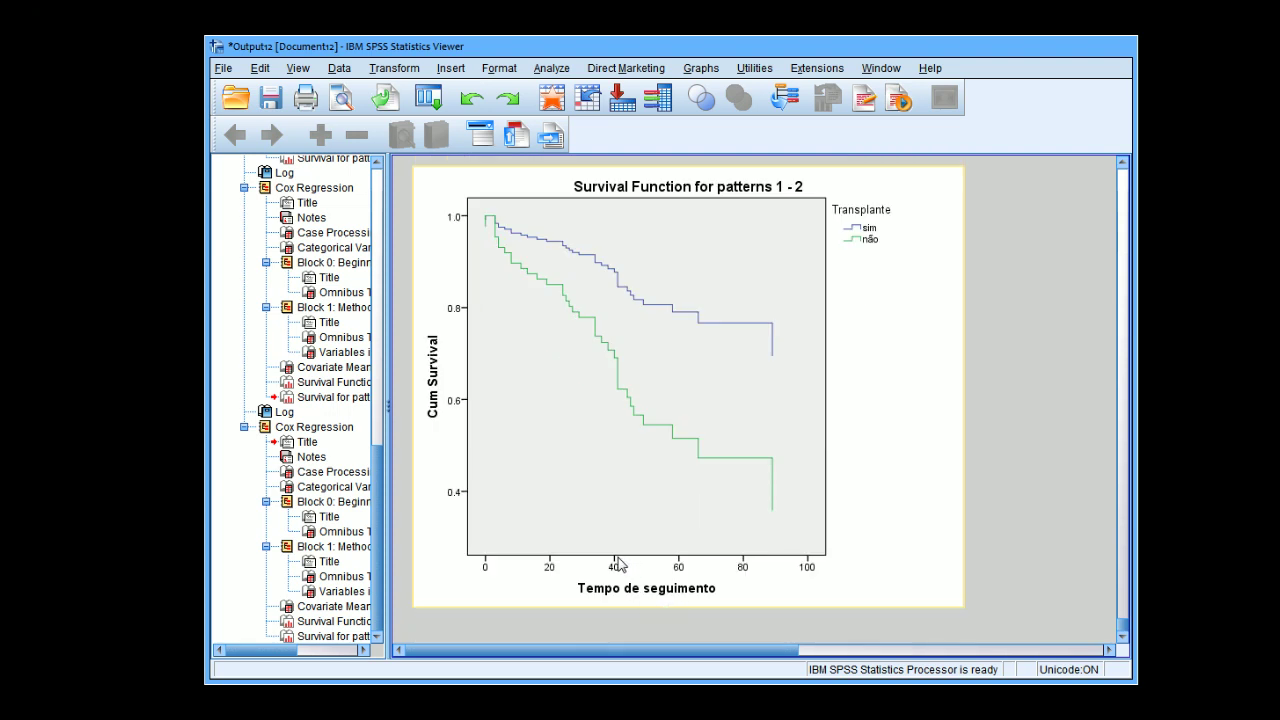